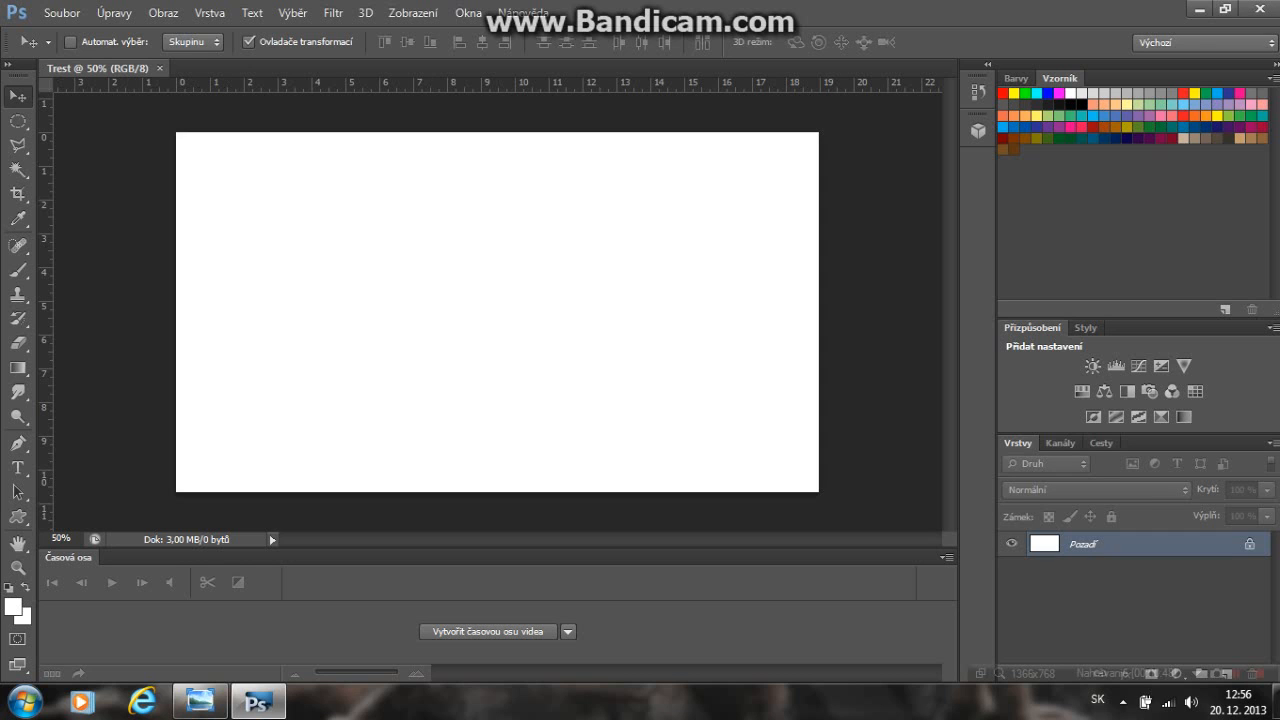
# Set the foreground colour to black (000000) and fill the Background layer with it at 100 % opacity
pyautogui.click(13, 606)
pyautogui.write('0')
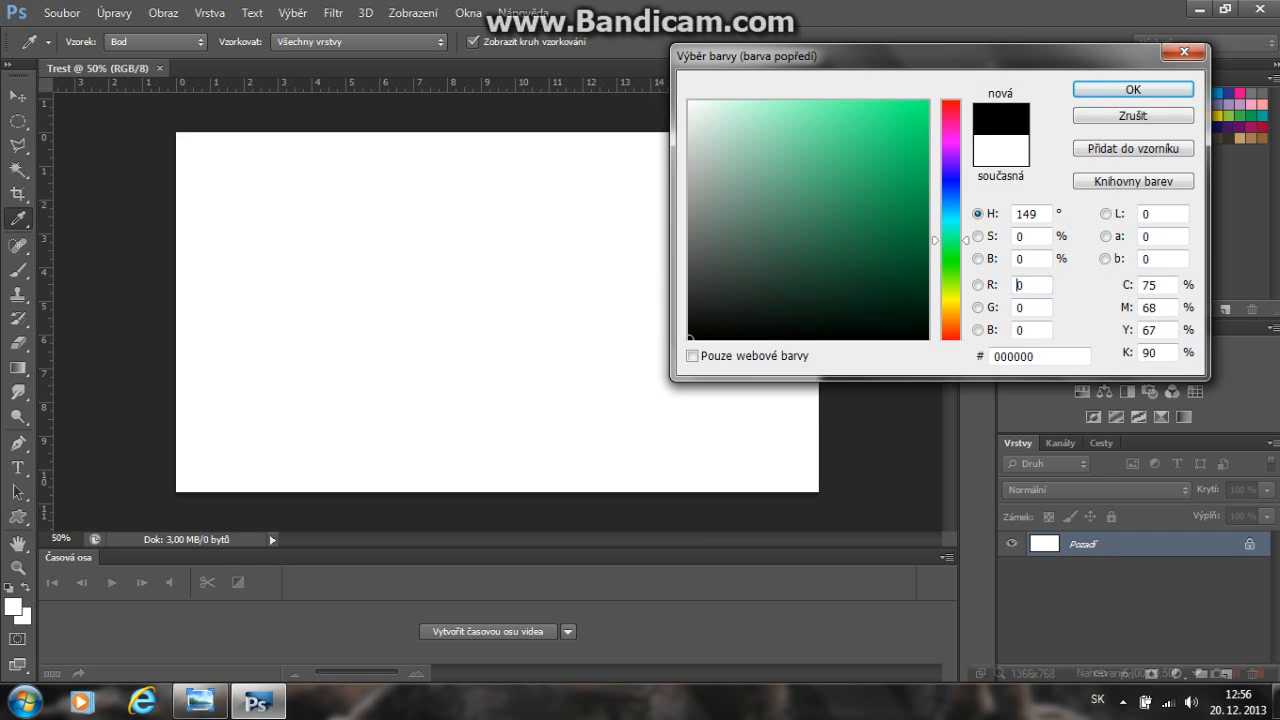
pyautogui.press('Return')
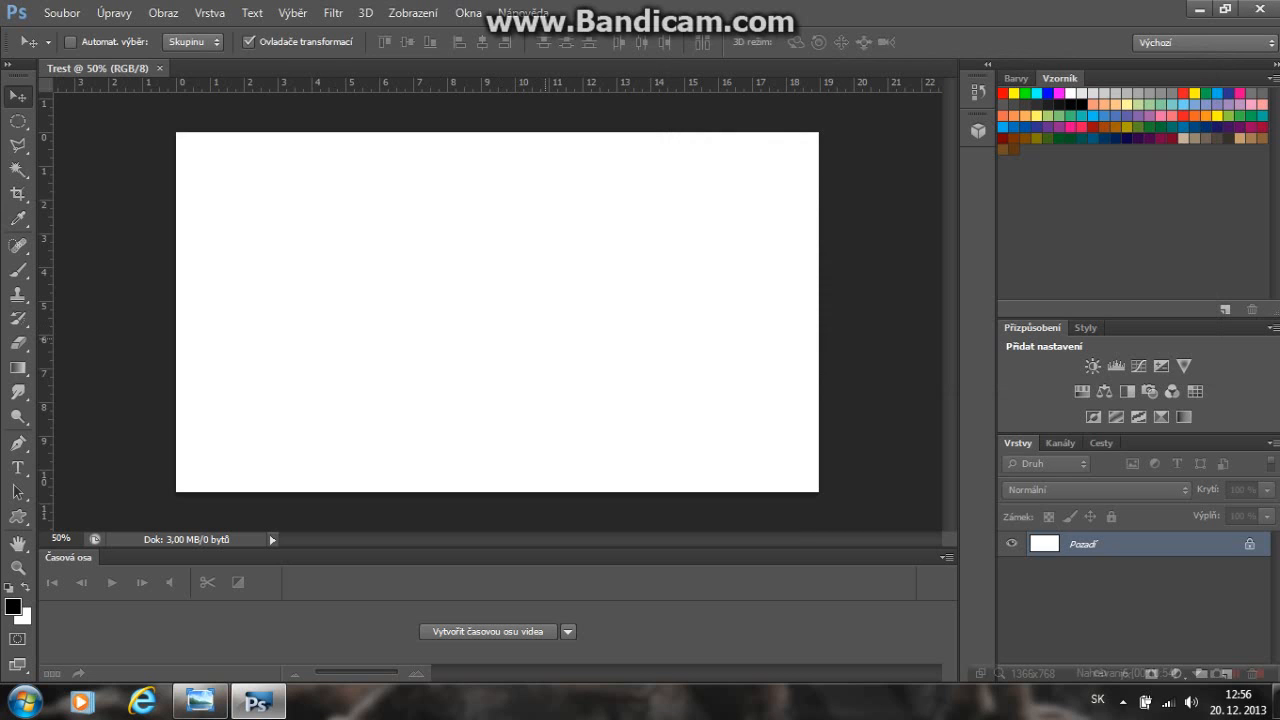
pyautogui.press('i')
pyautogui.hotkey('shift', 'F5')
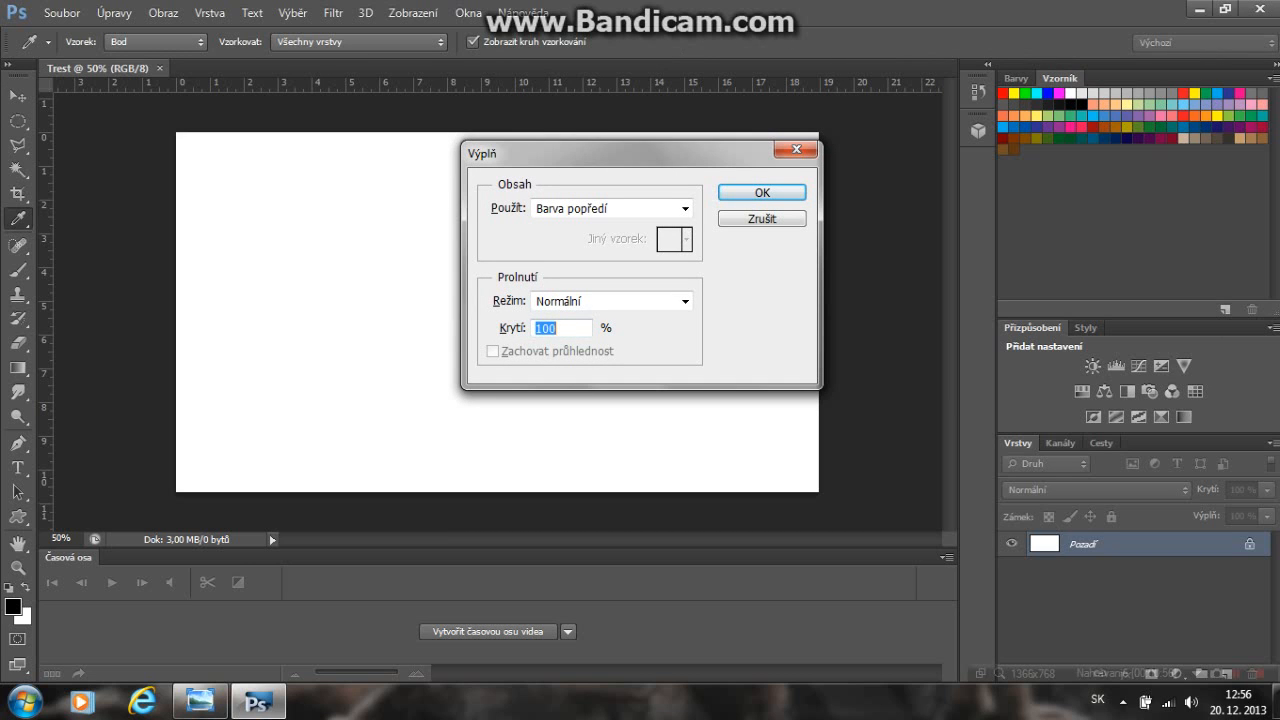
pyautogui.press('Return')
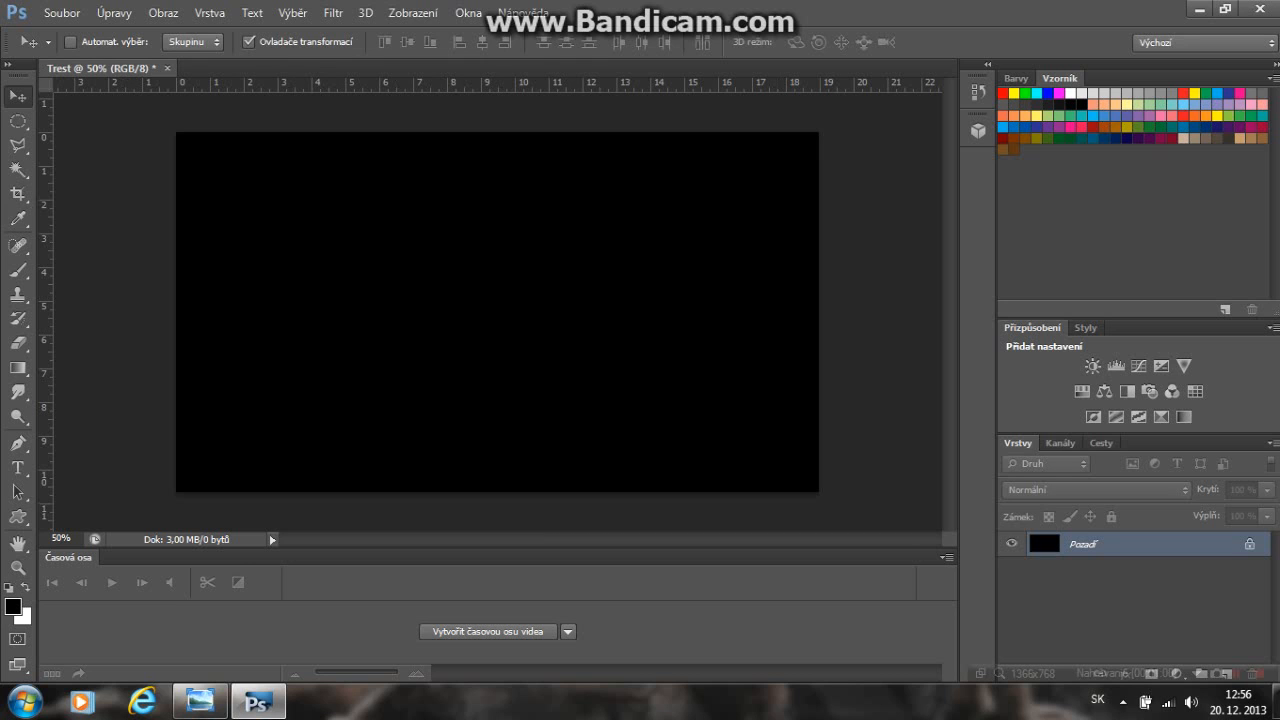
# Add the text "TREST" in white (ffffff) and move it near the middle of the black canvas
pyautogui.click(13, 606)
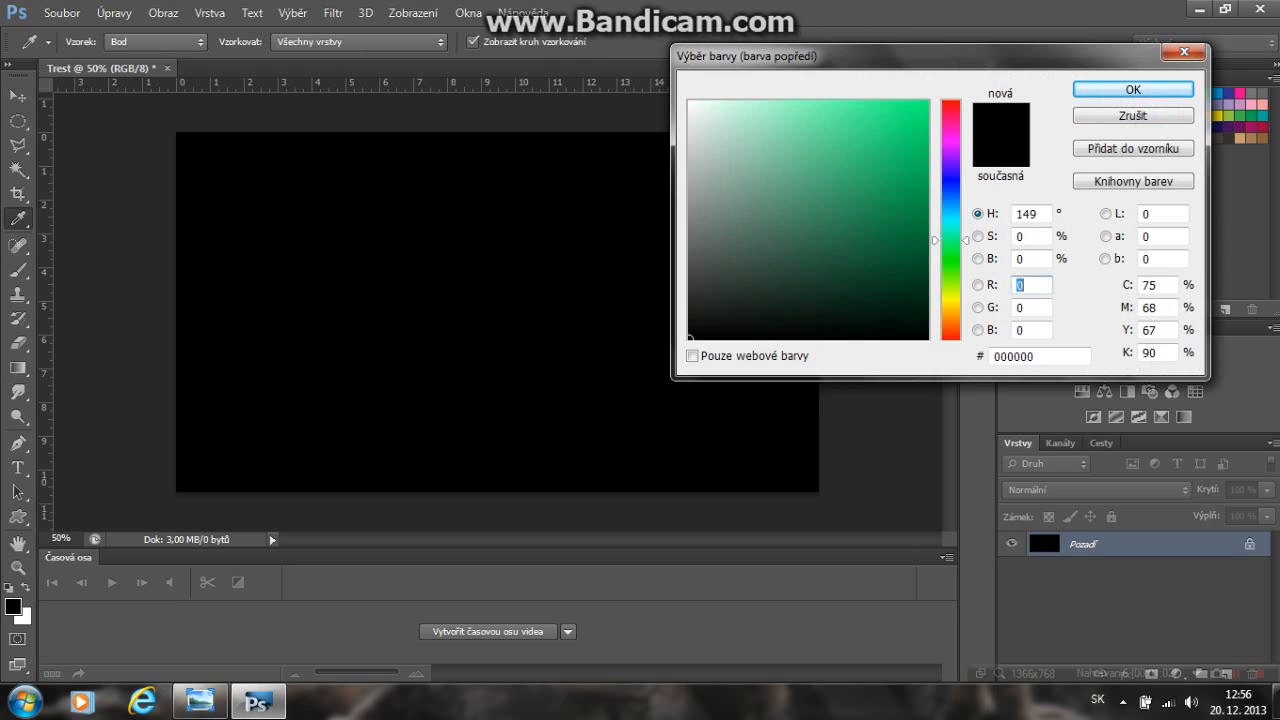
pyautogui.click(689, 102)
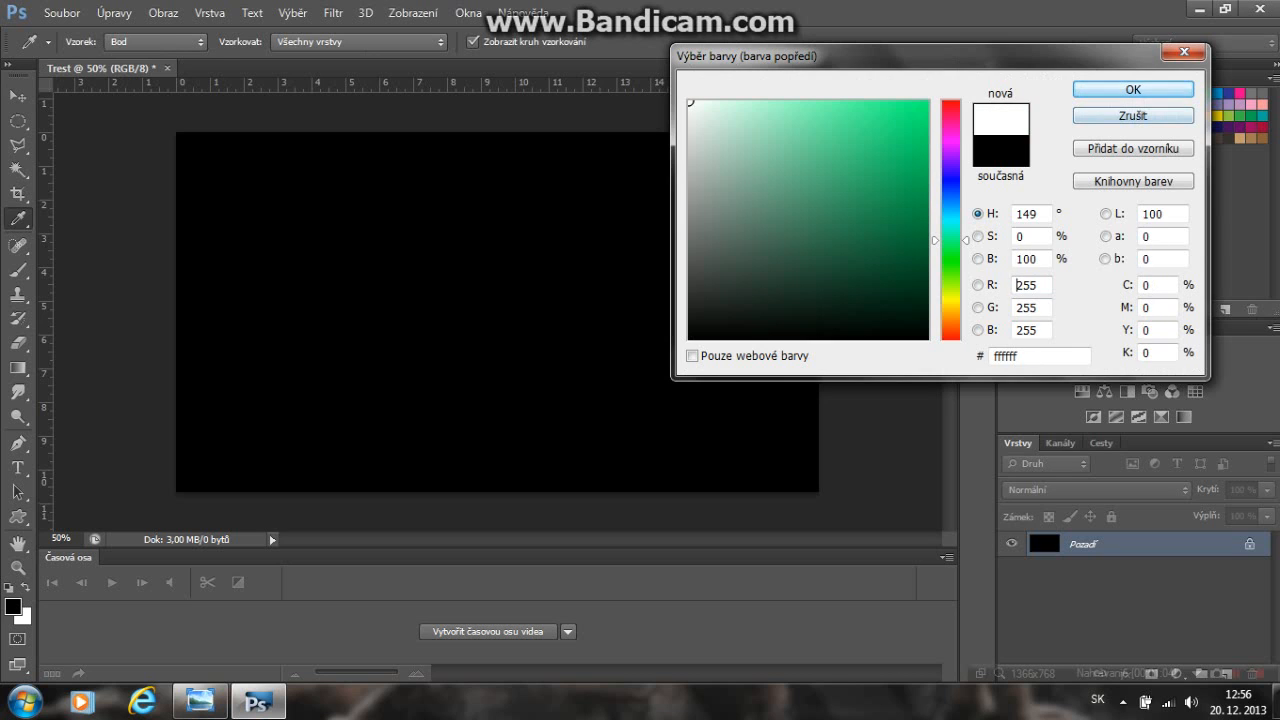
pyautogui.click(1132, 89)
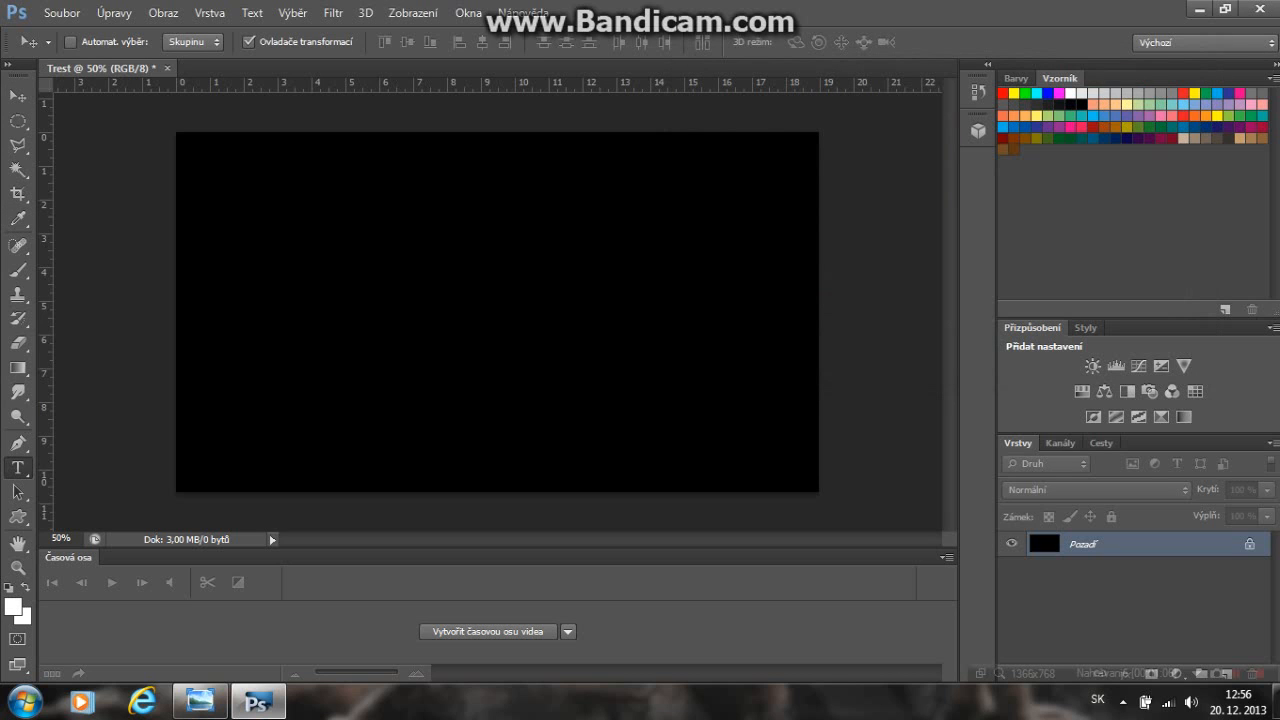
pyautogui.click(18, 467)
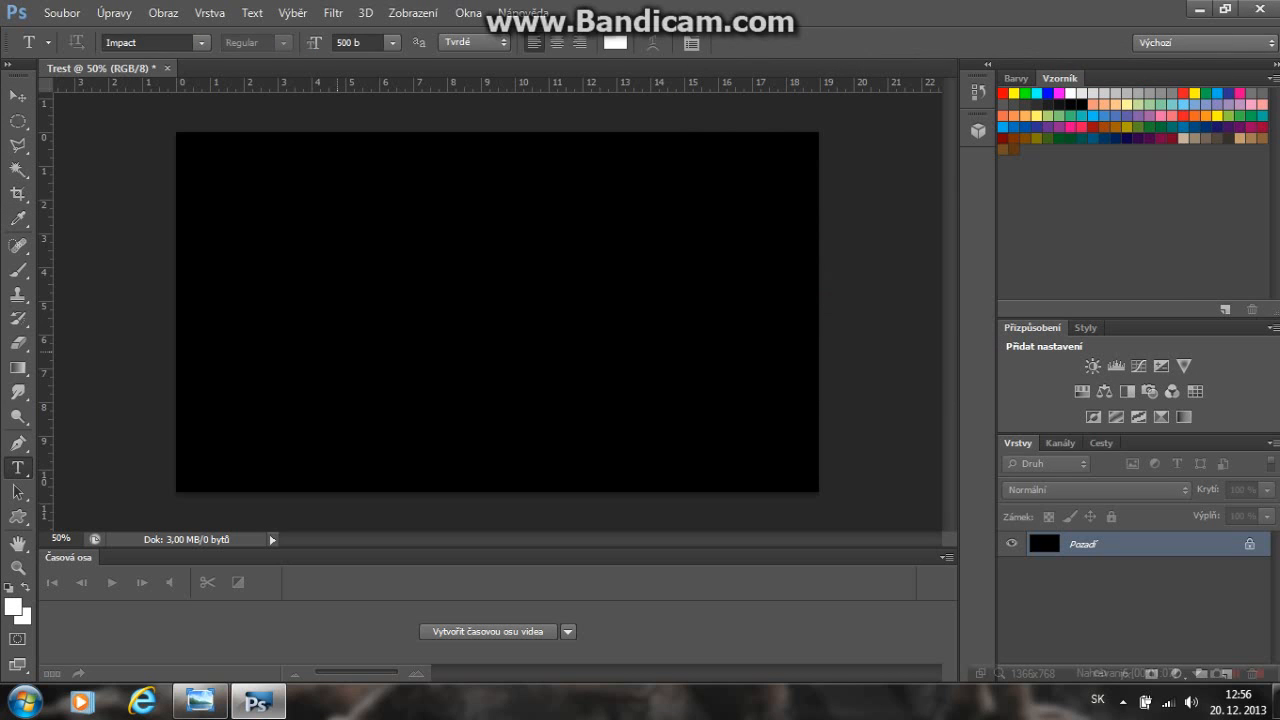
pyautogui.click(355, 318)
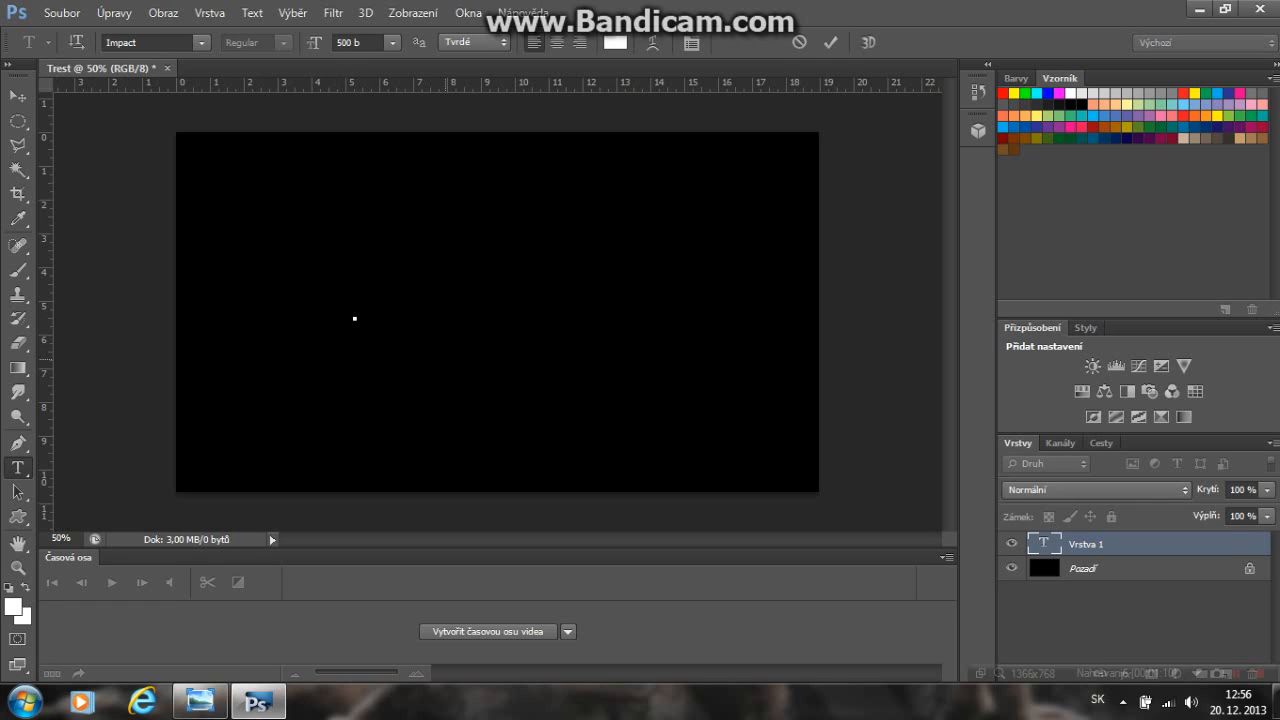
pyautogui.write('t')
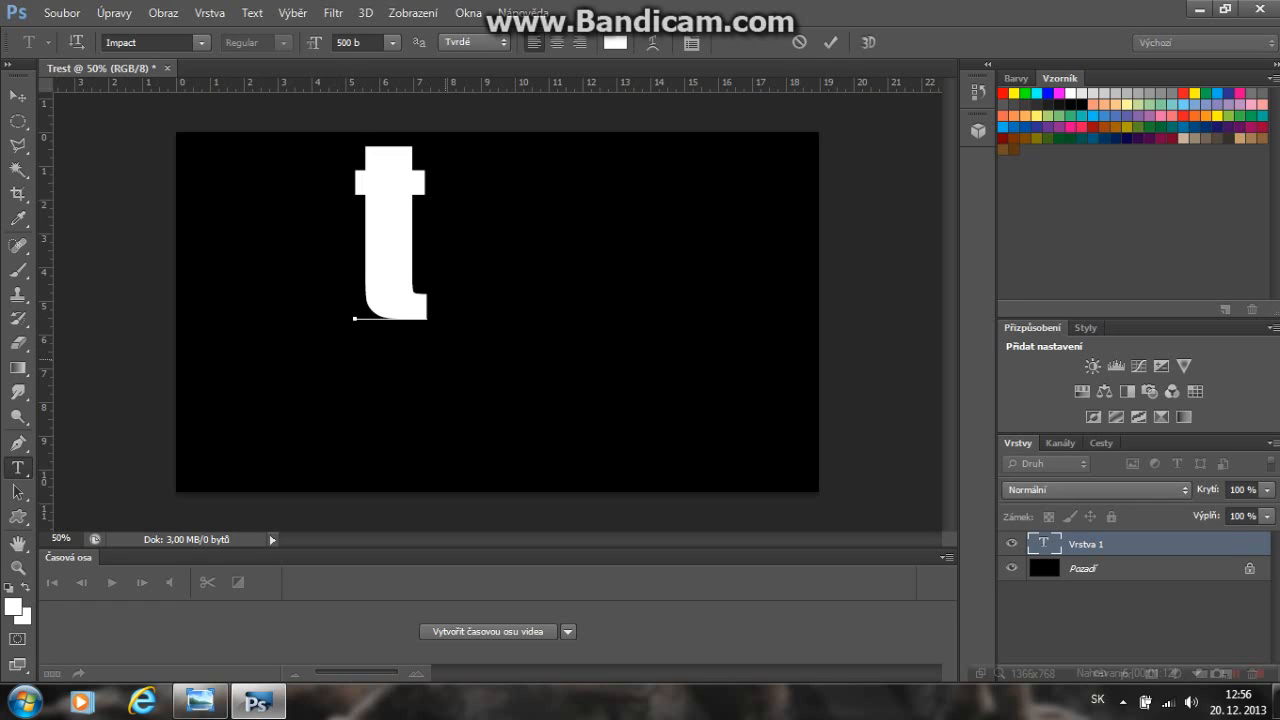
pyautogui.press('BackSpace')
pyautogui.write('TREST')
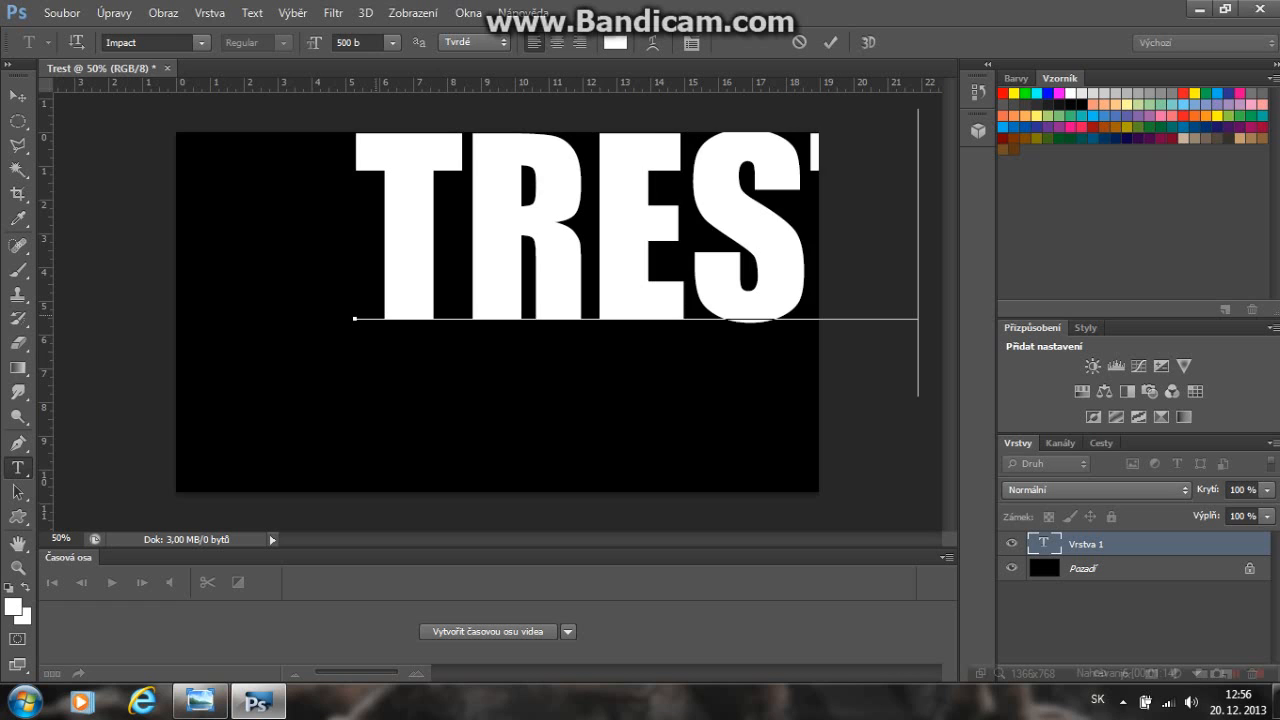
pyautogui.click(18, 96)
pyautogui.moveTo(480, 220); pyautogui.dragTo(359, 282)
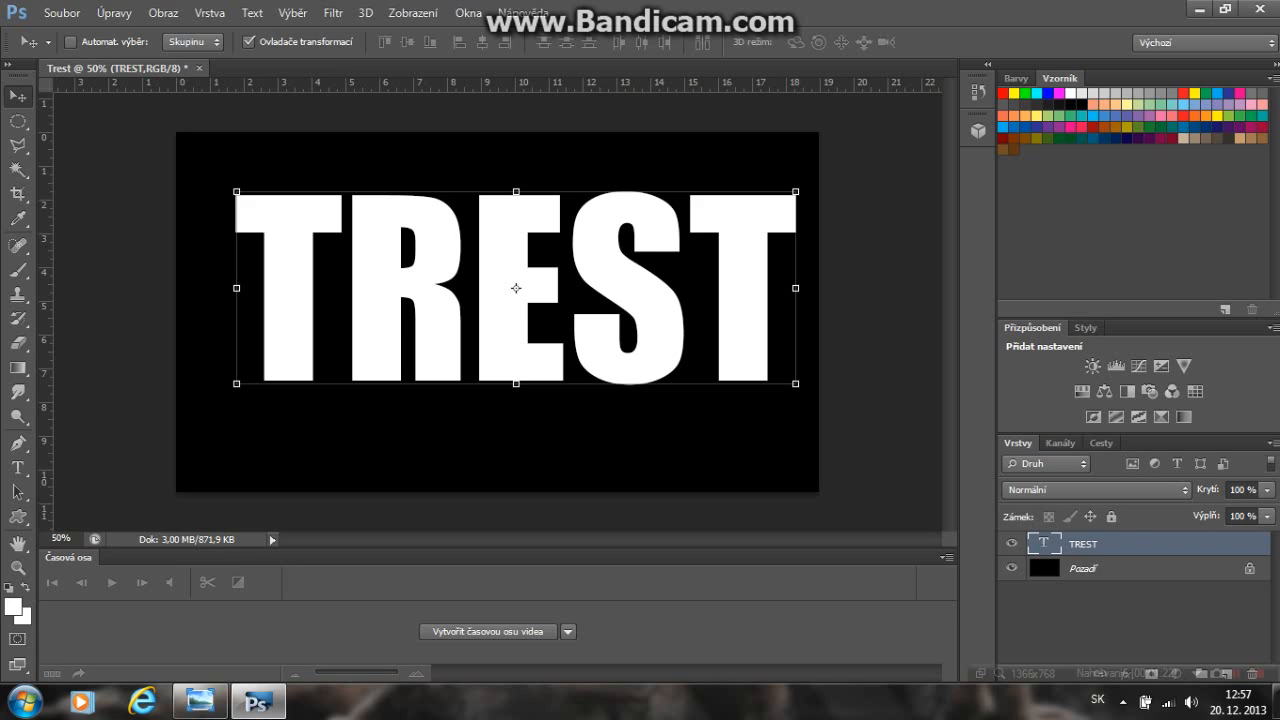
pyautogui.doubleClick(1083, 544)
pyautogui.press('Return')
pyautogui.doubleClick(1160, 544)
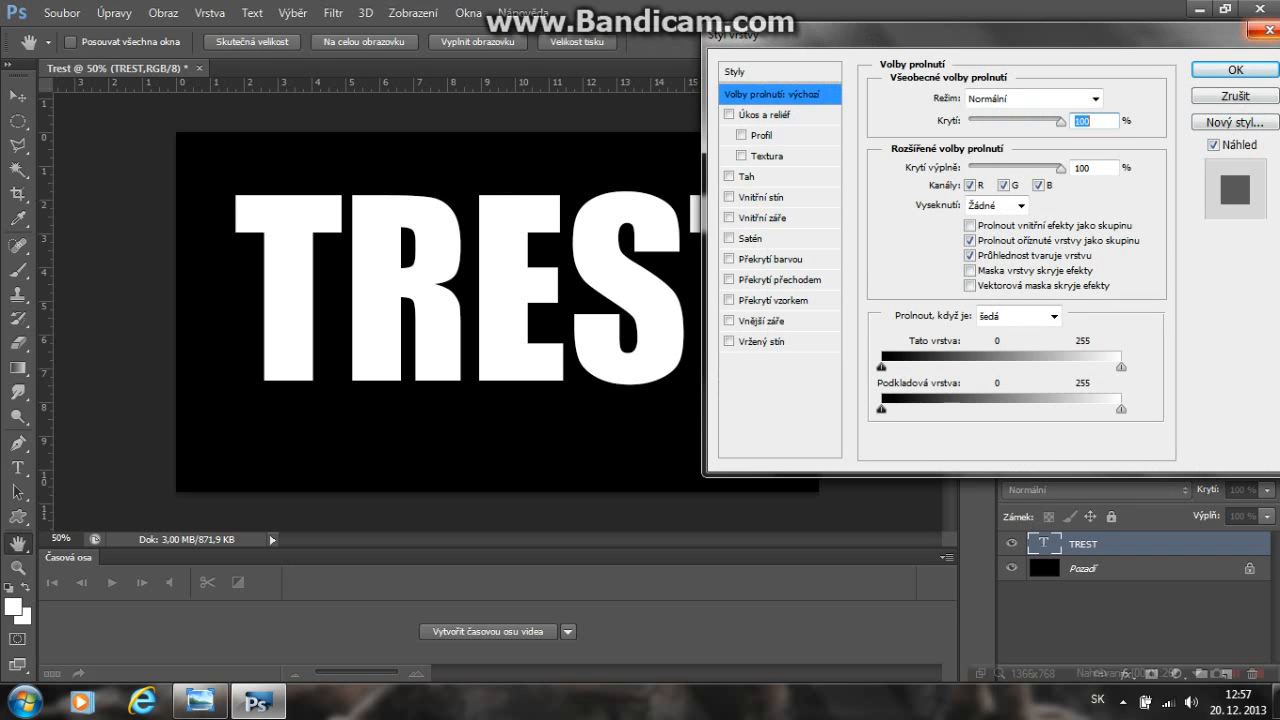
pyautogui.click(1266, 30)
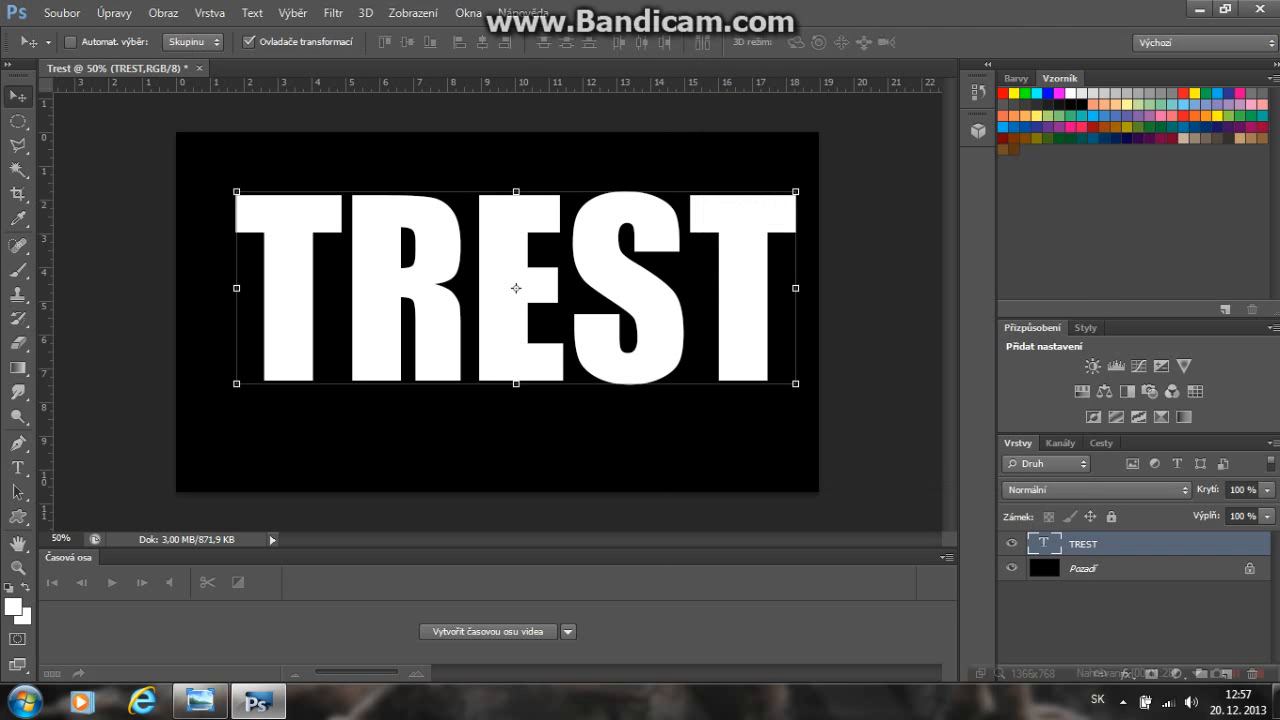
# Rasterize the TREST text layer and look at the finished POKUS 2 picture in Windows Photo Viewer for reference
pyautogui.rightClick(1084, 544)
pyautogui.click(771, 245)
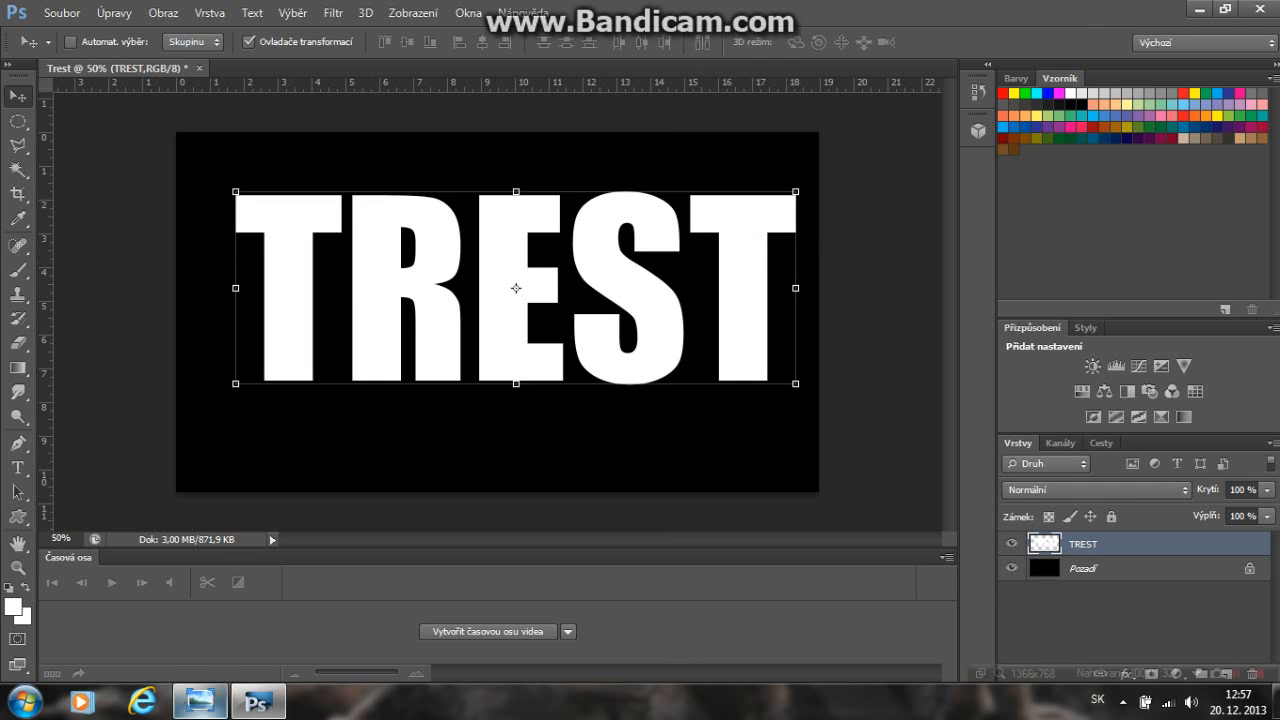
pyautogui.click(200, 701)
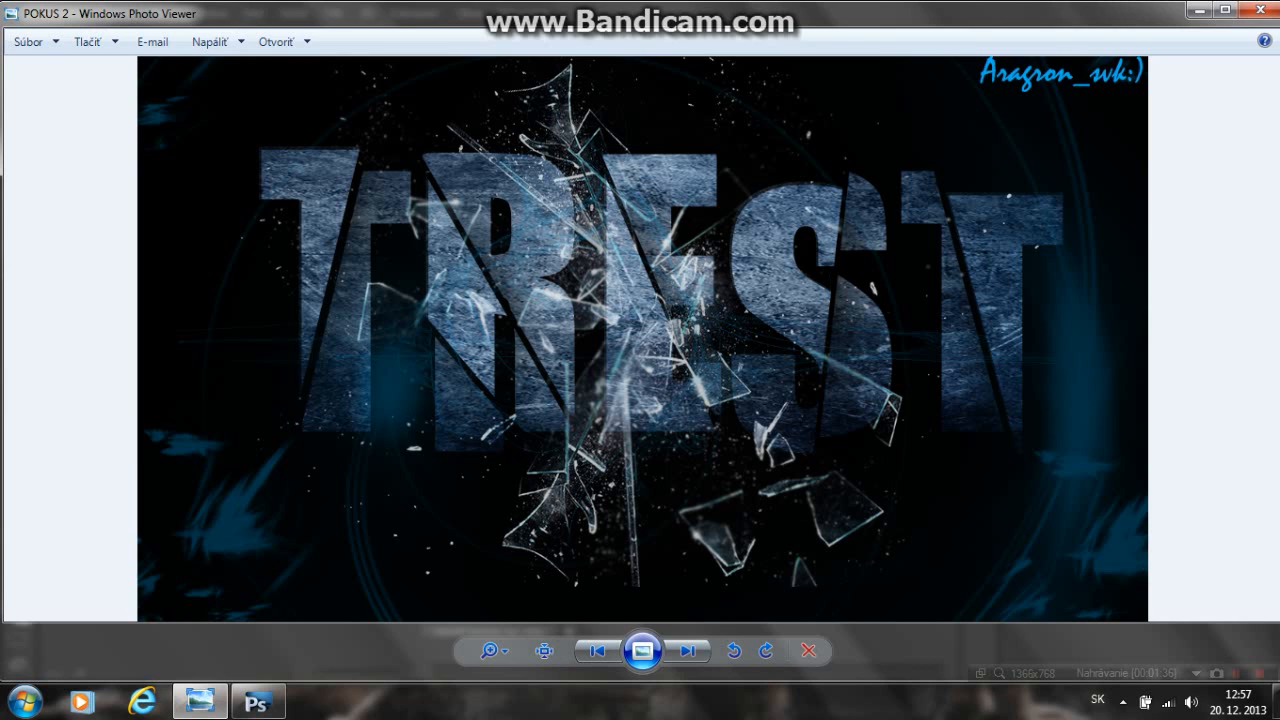
pyautogui.click(1199, 10)
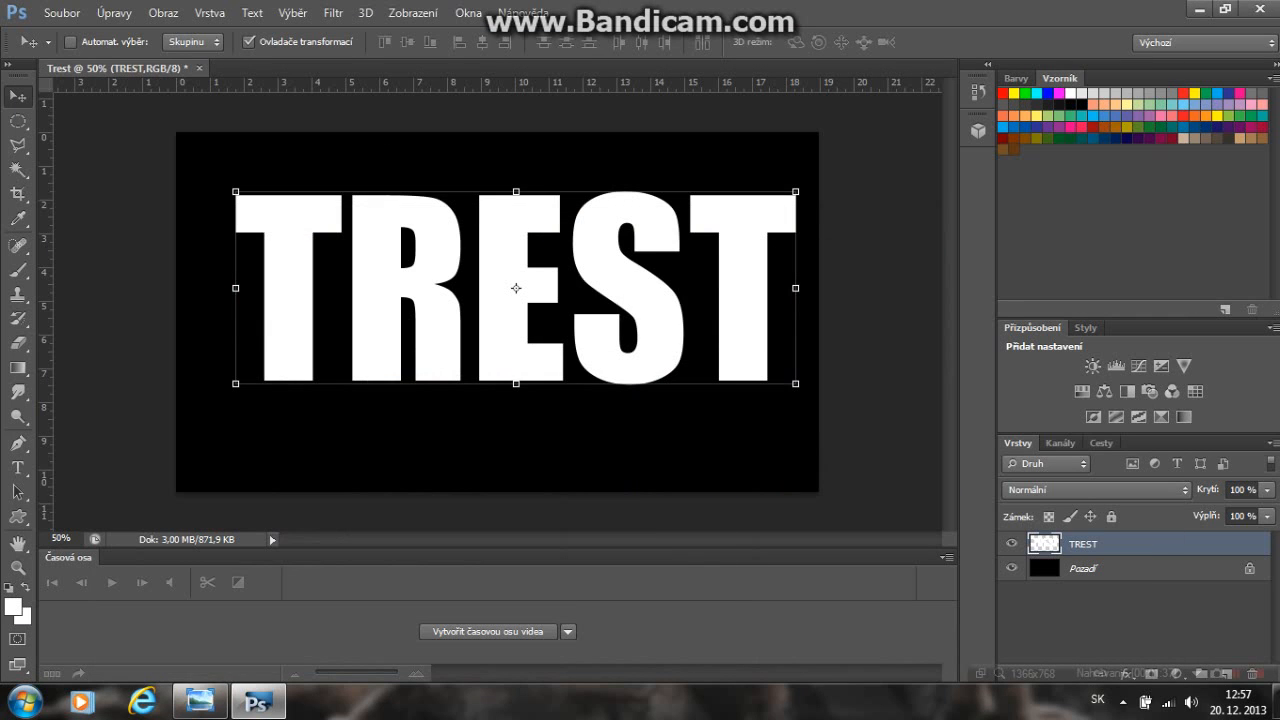
# Open the Shiny_Blue_Texture_3 image from the desktop as a separate document and close it again
pyautogui.click(61, 12)
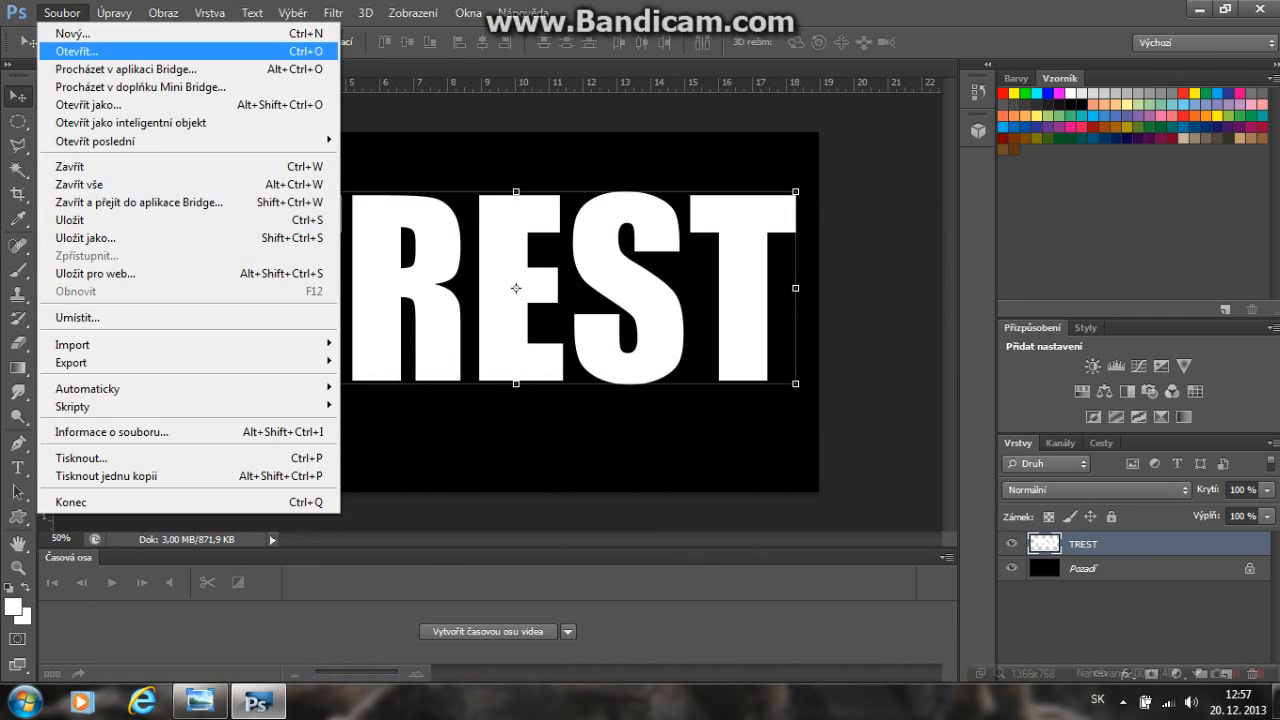
pyautogui.click(80, 50)
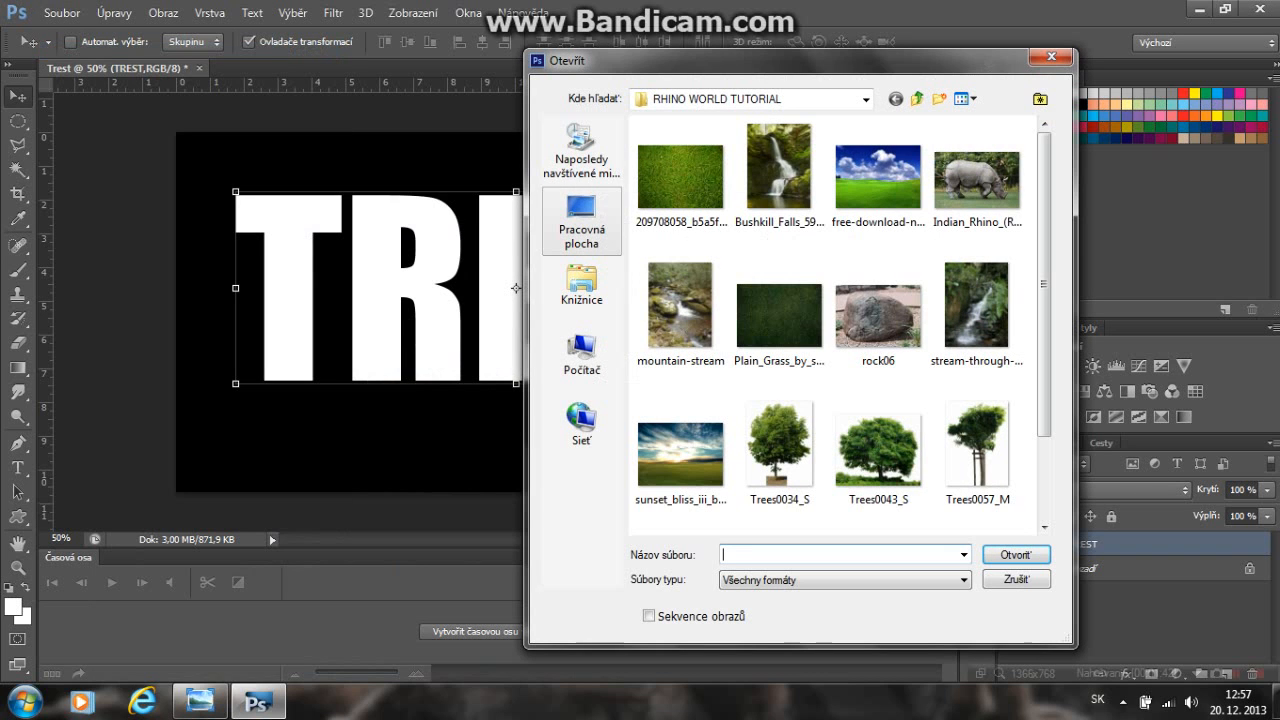
pyautogui.click(581, 221)
pyautogui.moveTo(1043, 329); pyautogui.dragTo(1043, 481)
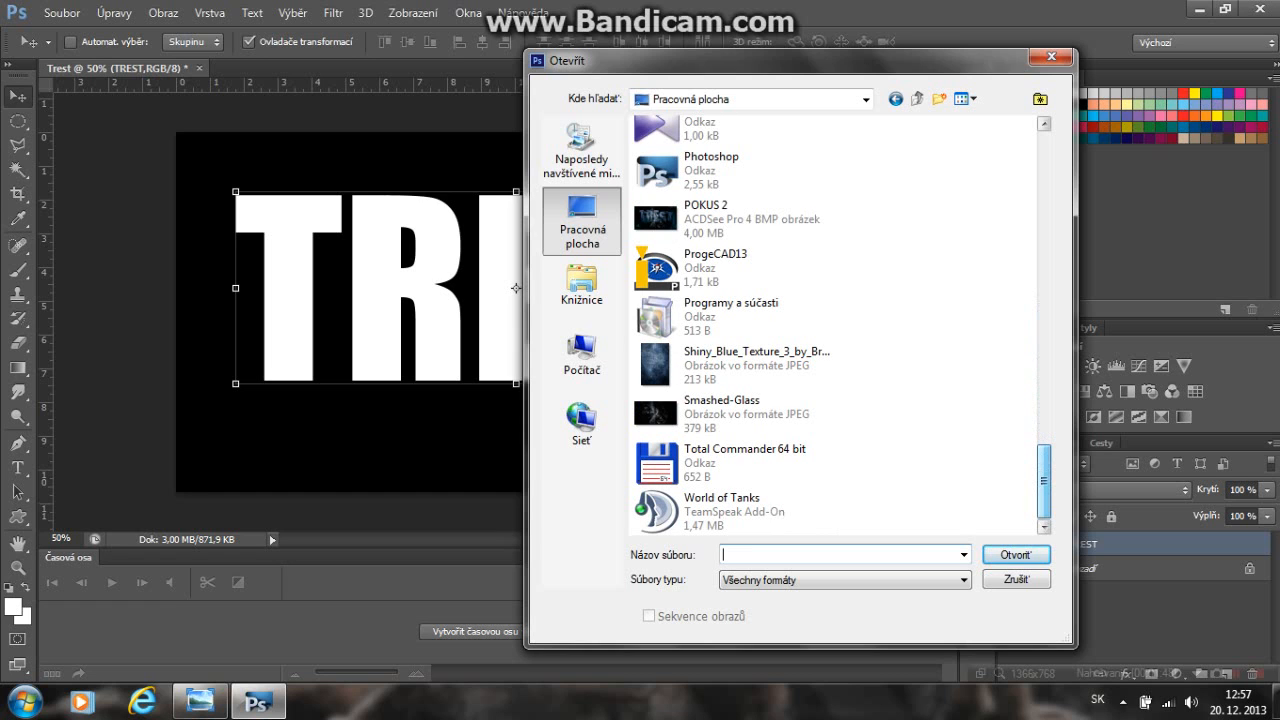
pyautogui.click(740, 365)
pyautogui.click(1015, 554)
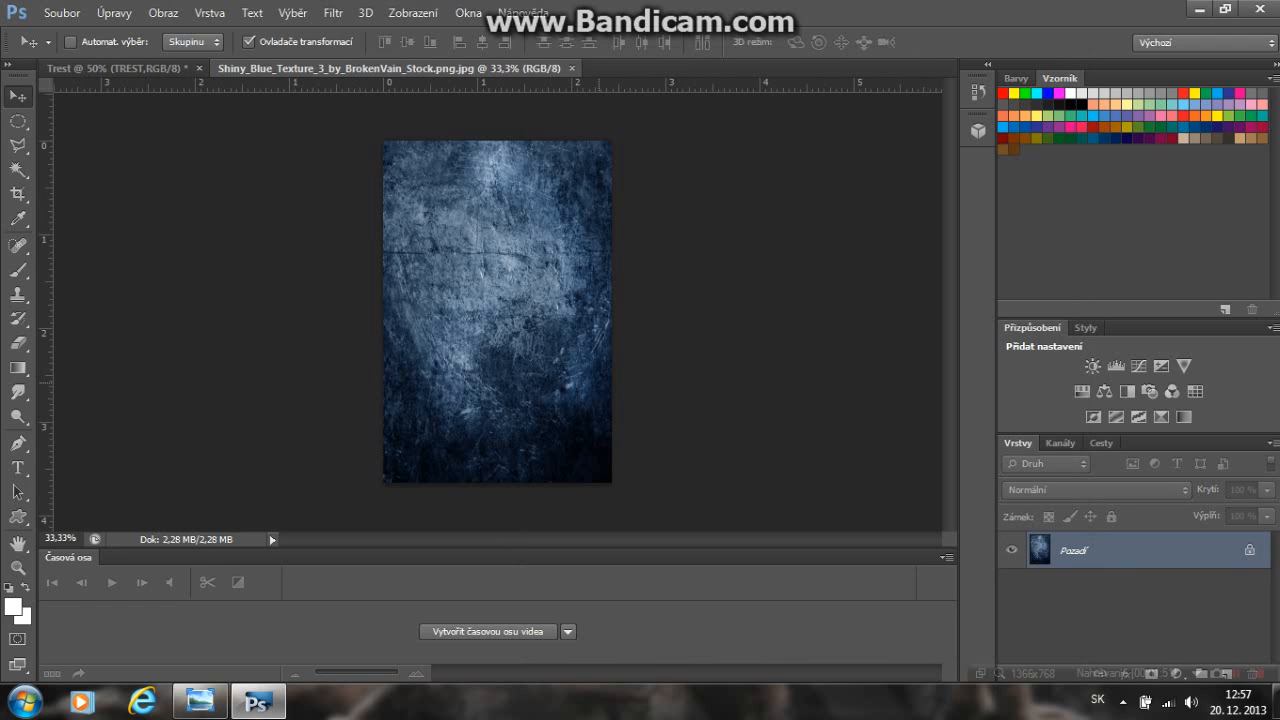
pyautogui.click(572, 68)
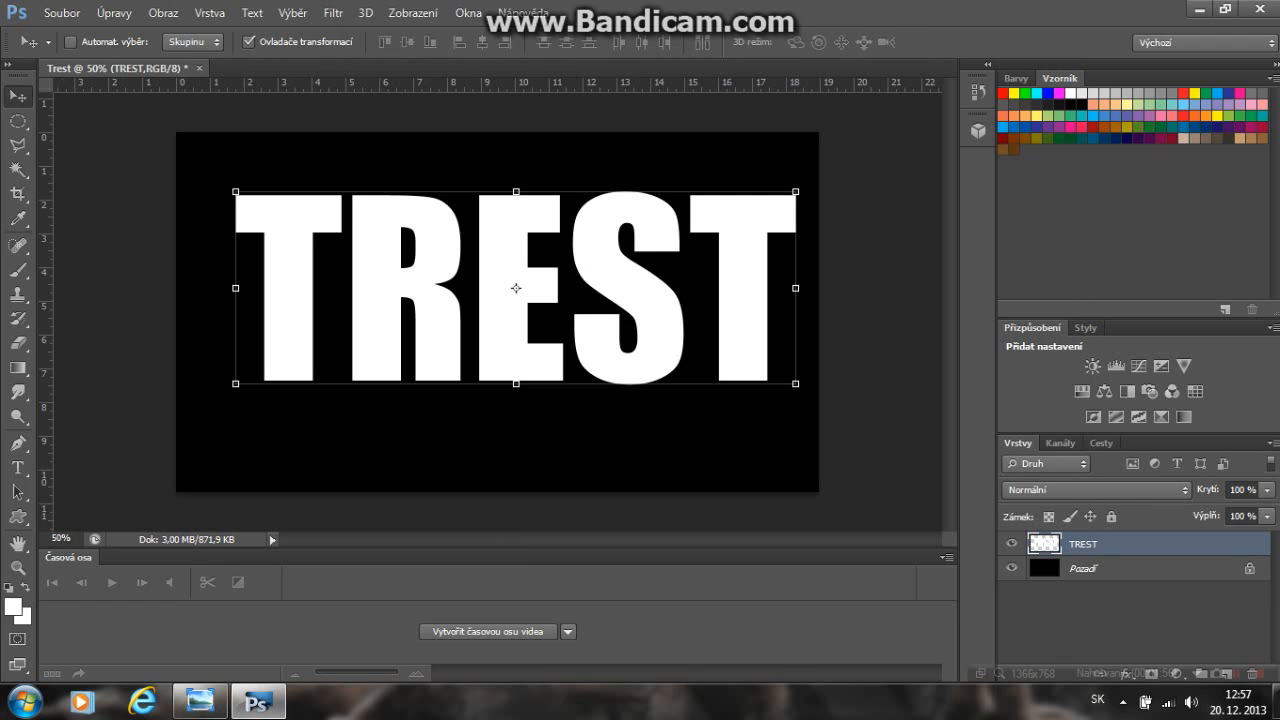
# Place the Shiny_Blue_Texture_3 image from the desktop into the Trest document and restore the maximized window
pyautogui.moveTo(700, 8); pyautogui.dragTo(470, 61)
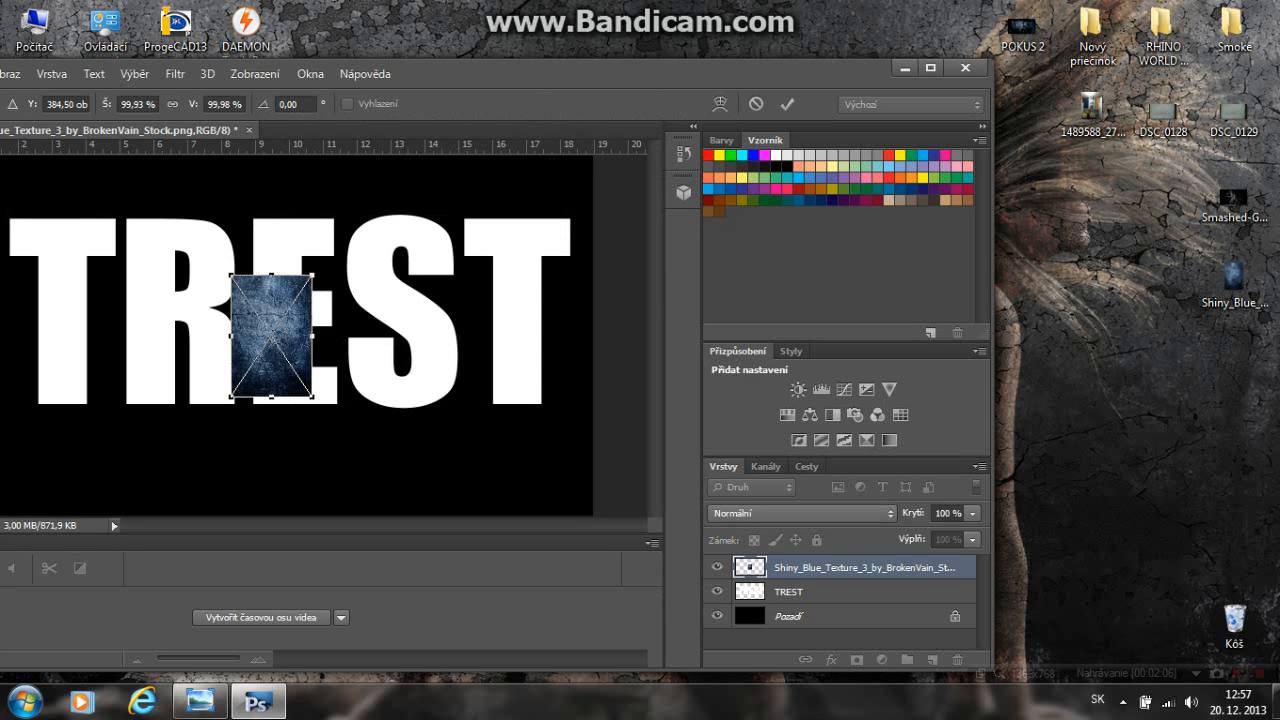
pyautogui.moveTo(600, 68); pyautogui.dragTo(758, 29)
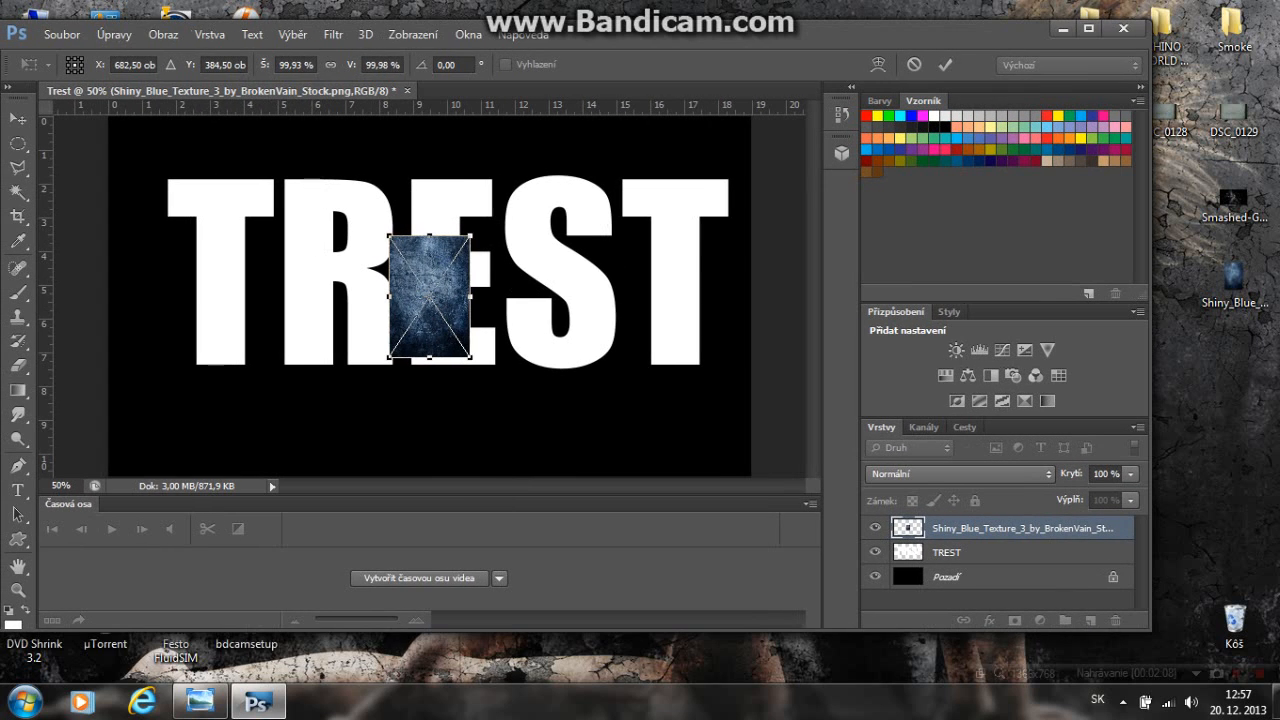
pyautogui.click(1088, 28)
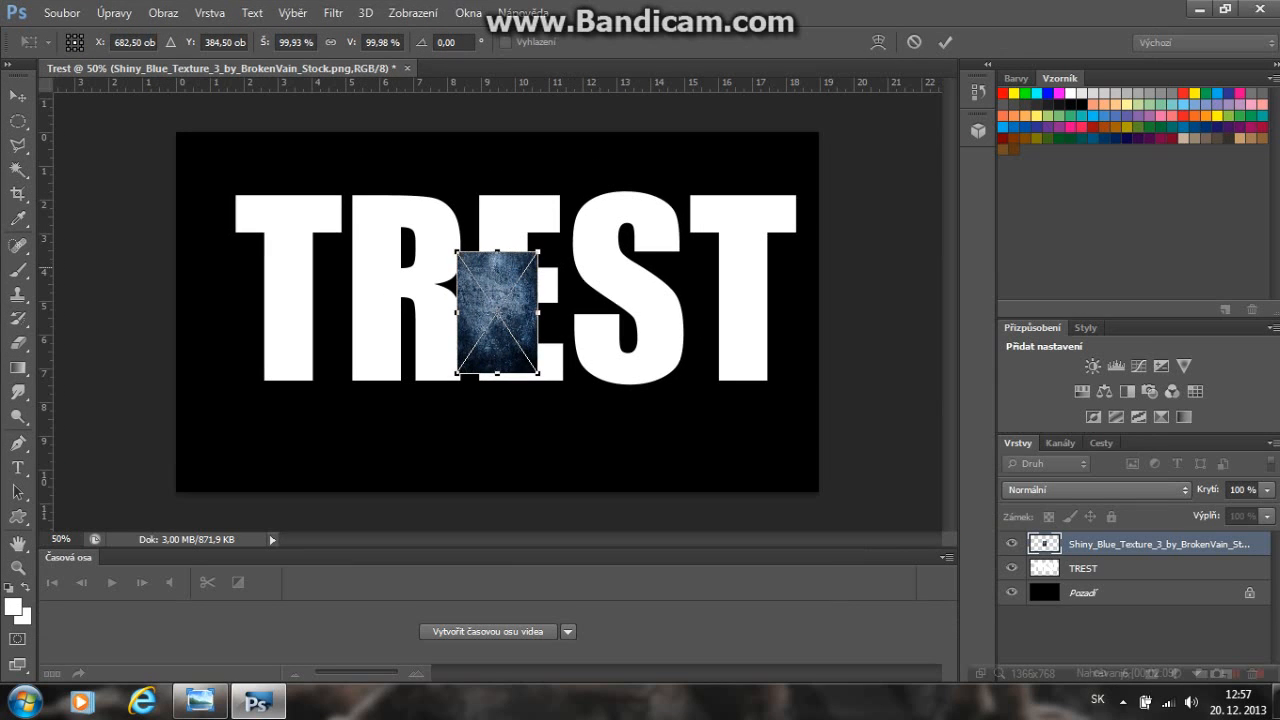
# Stretch the placed blue texture until it covers all the TREST letters and apply the placement
pyautogui.moveTo(538, 252); pyautogui.dragTo(796, 180)
pyautogui.moveTo(796, 373); pyautogui.dragTo(796, 383)
pyautogui.moveTo(457, 383); pyautogui.dragTo(236, 406)
pyautogui.press('Return')
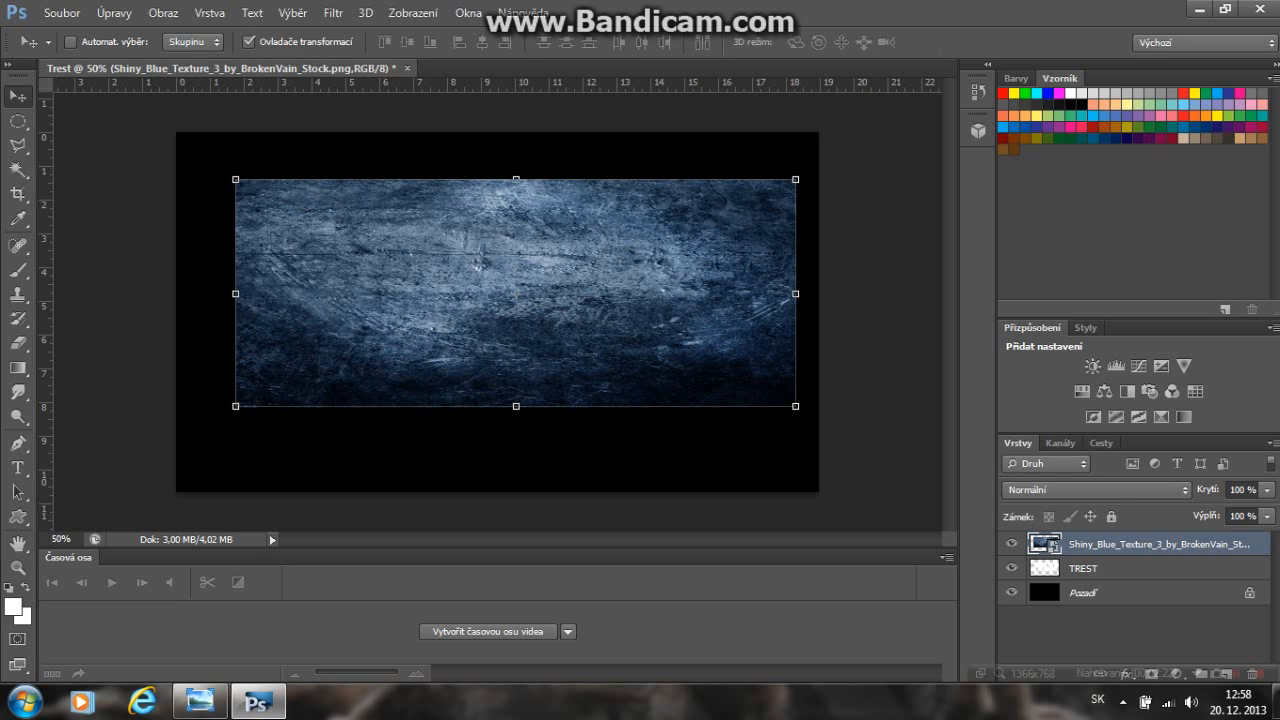
# Set the blue texture layer's blend mode to Násobit (Multiply) and compare with the POKUS 2 reference picture
pyautogui.click(1095, 490)
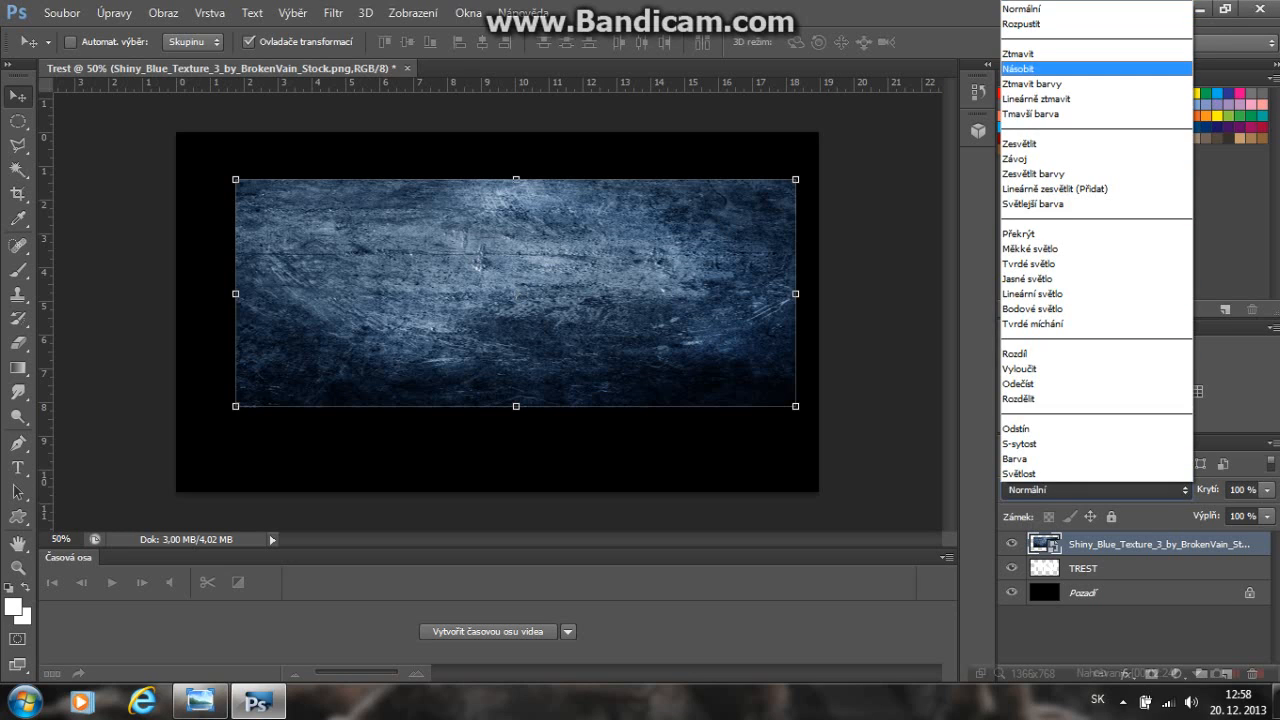
pyautogui.click(1095, 68)
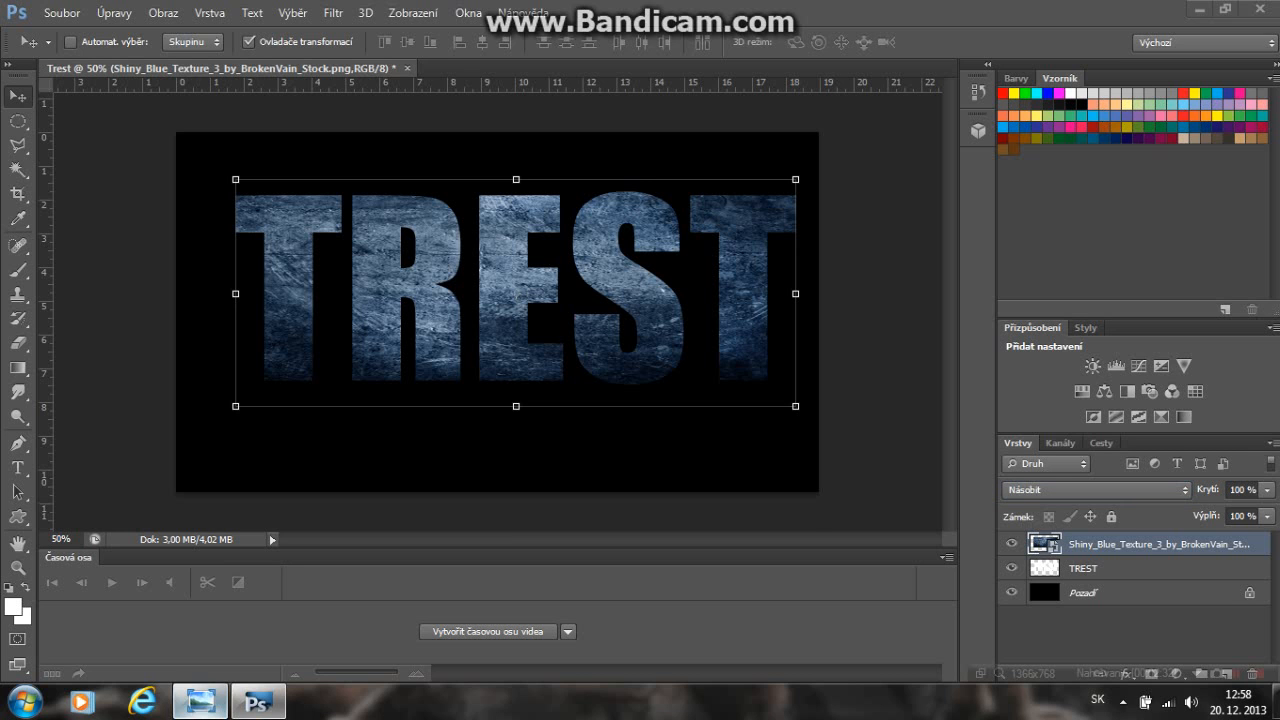
pyautogui.click(200, 700)
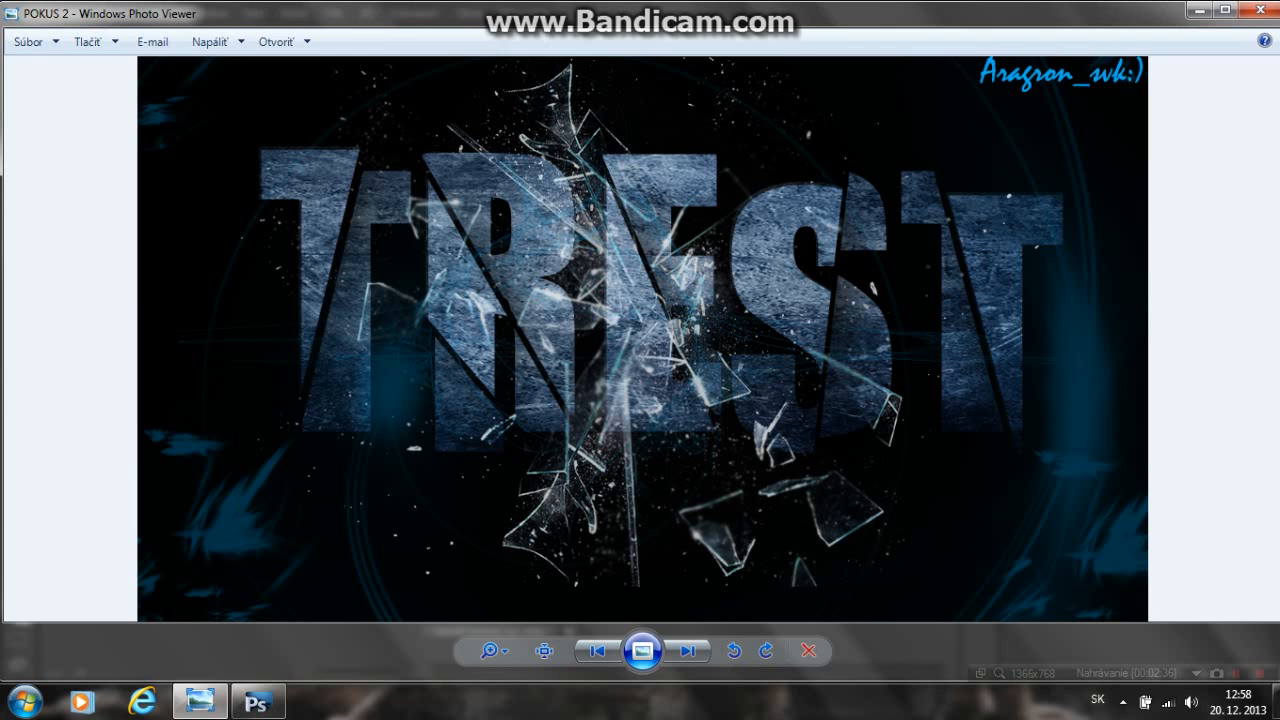
pyautogui.click(1197, 9)
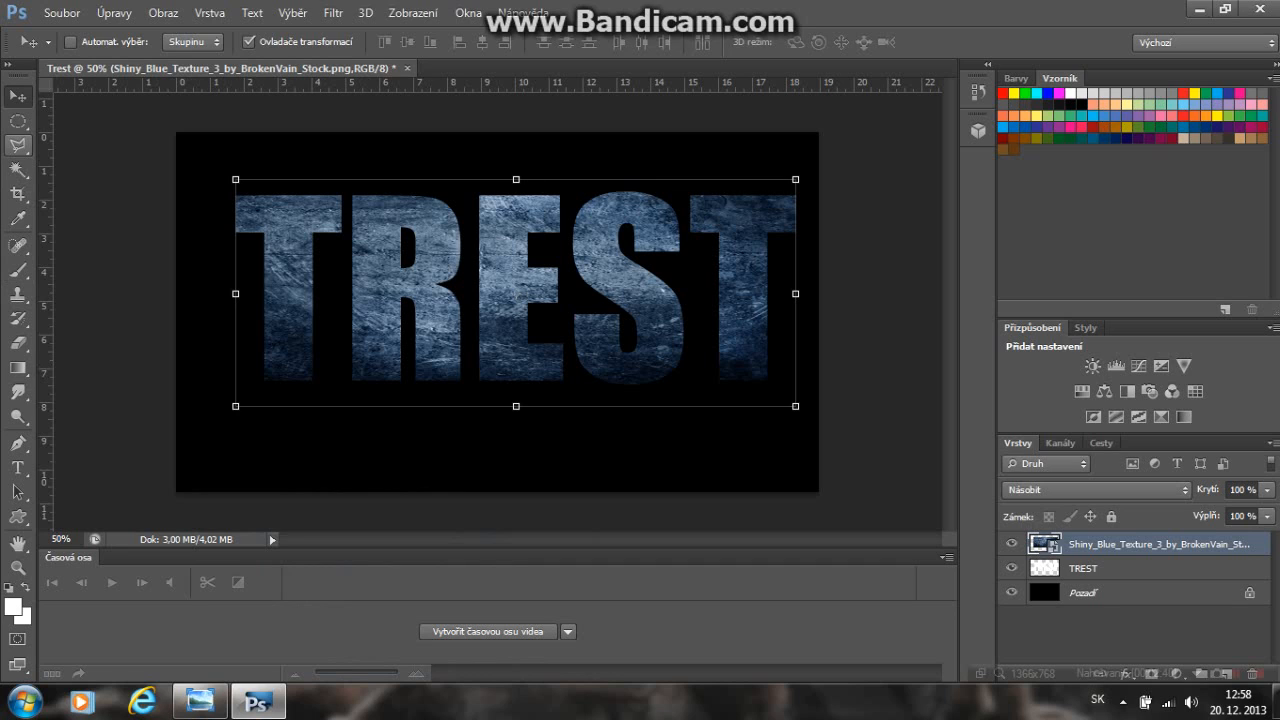
# Select the left part of the first T with the Polygonal Lasso, using a diagonal cut across the letter
pyautogui.click(18, 145)
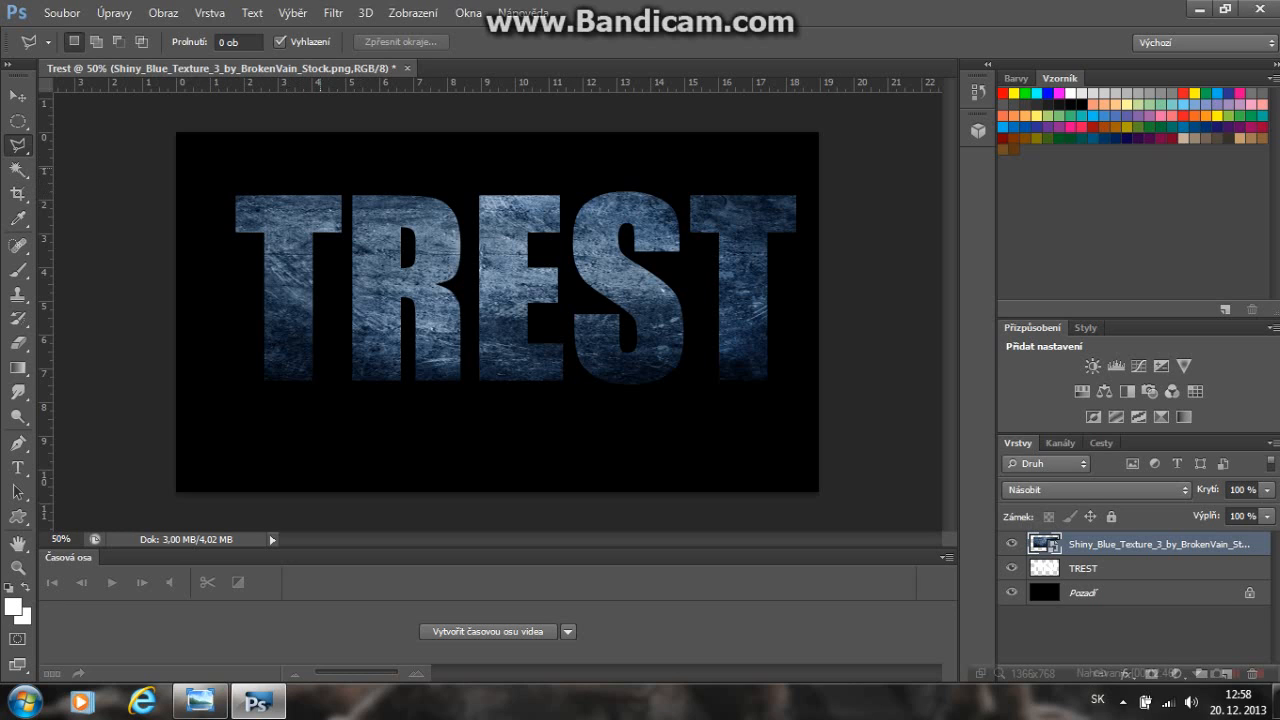
pyautogui.click(322, 164)
pyautogui.click(226, 450)
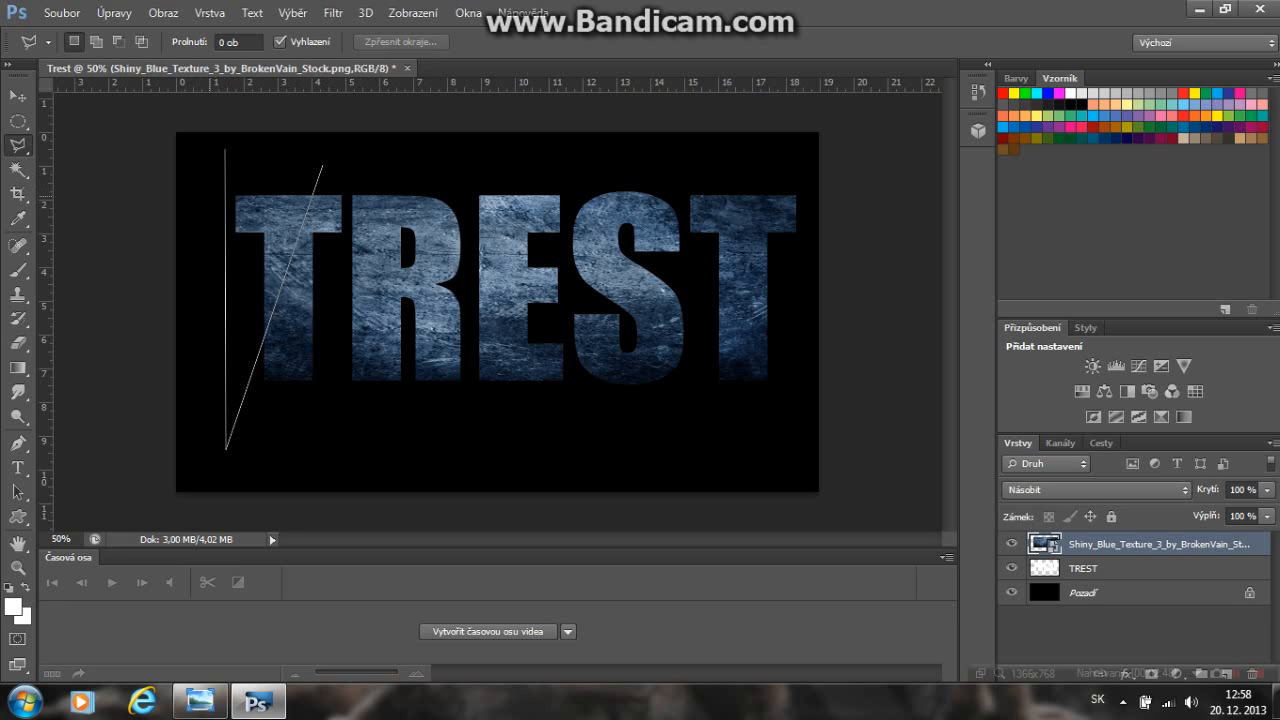
pyautogui.click(227, 143)
pyautogui.click(321, 165)
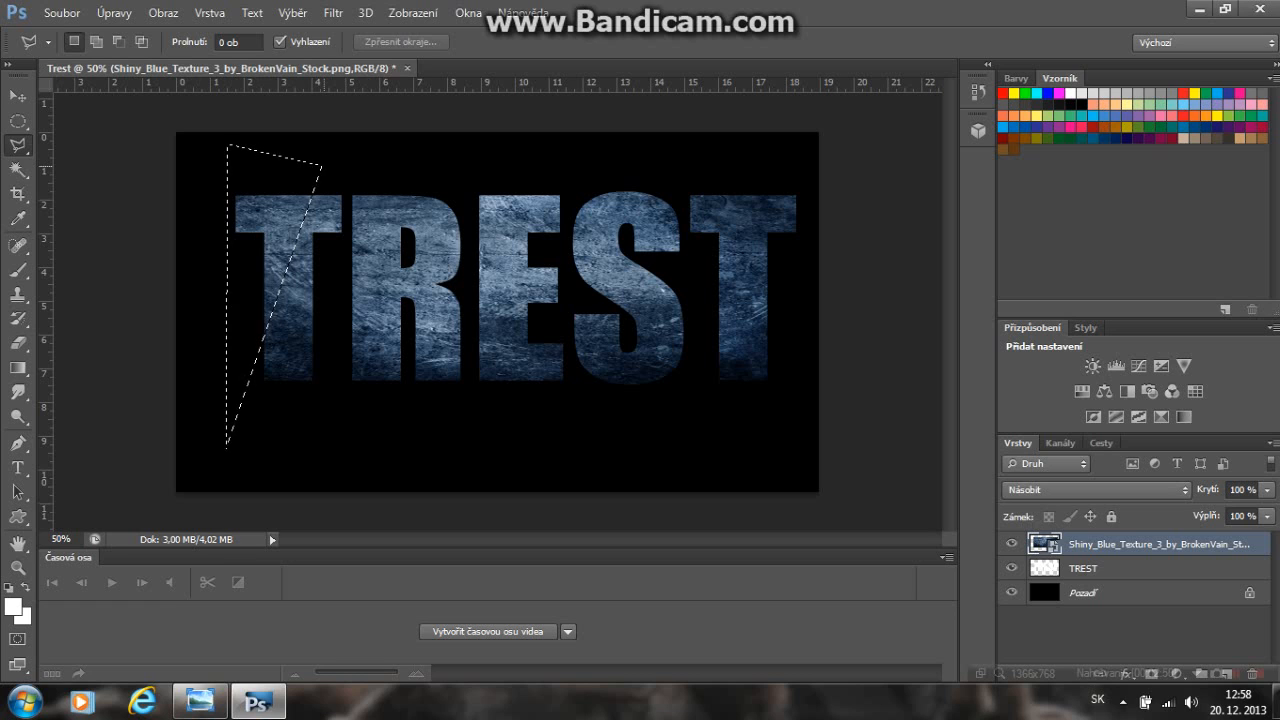
pyautogui.click(18, 96)
pyautogui.moveTo(284, 209); pyautogui.dragTo(284, 214)
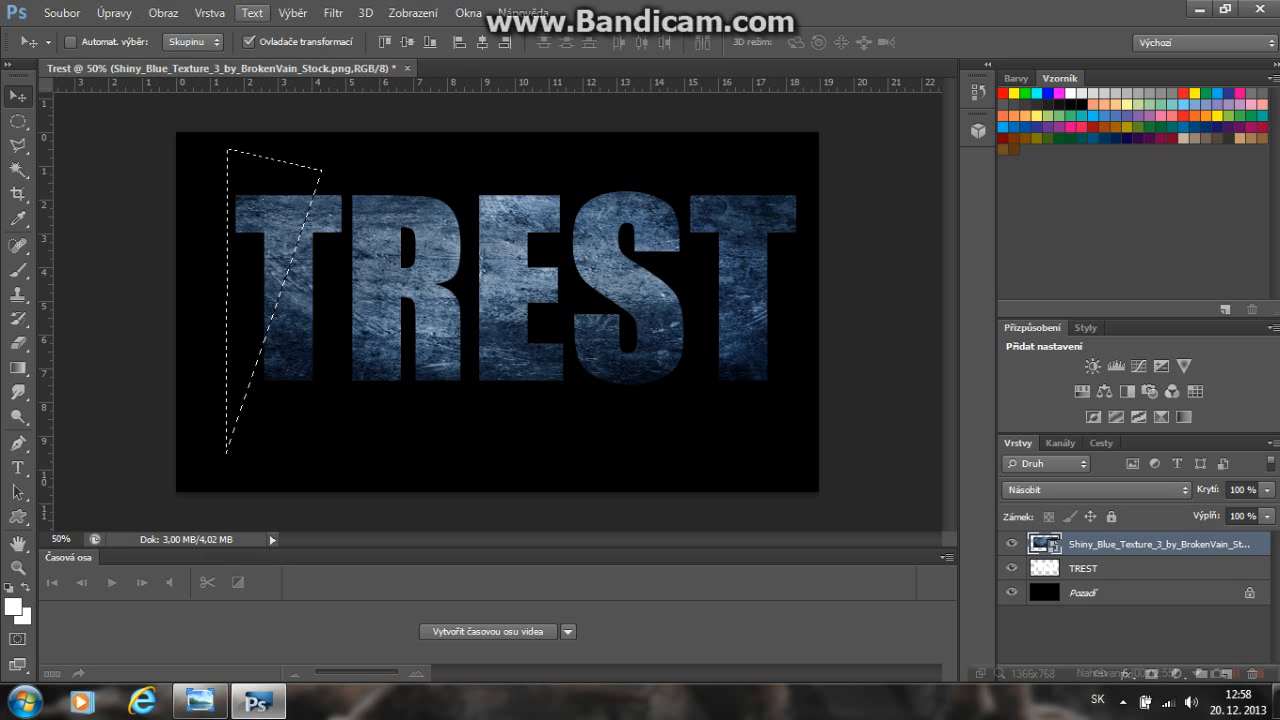
pyautogui.click(333, 13)
pyautogui.moveTo(293, 13)
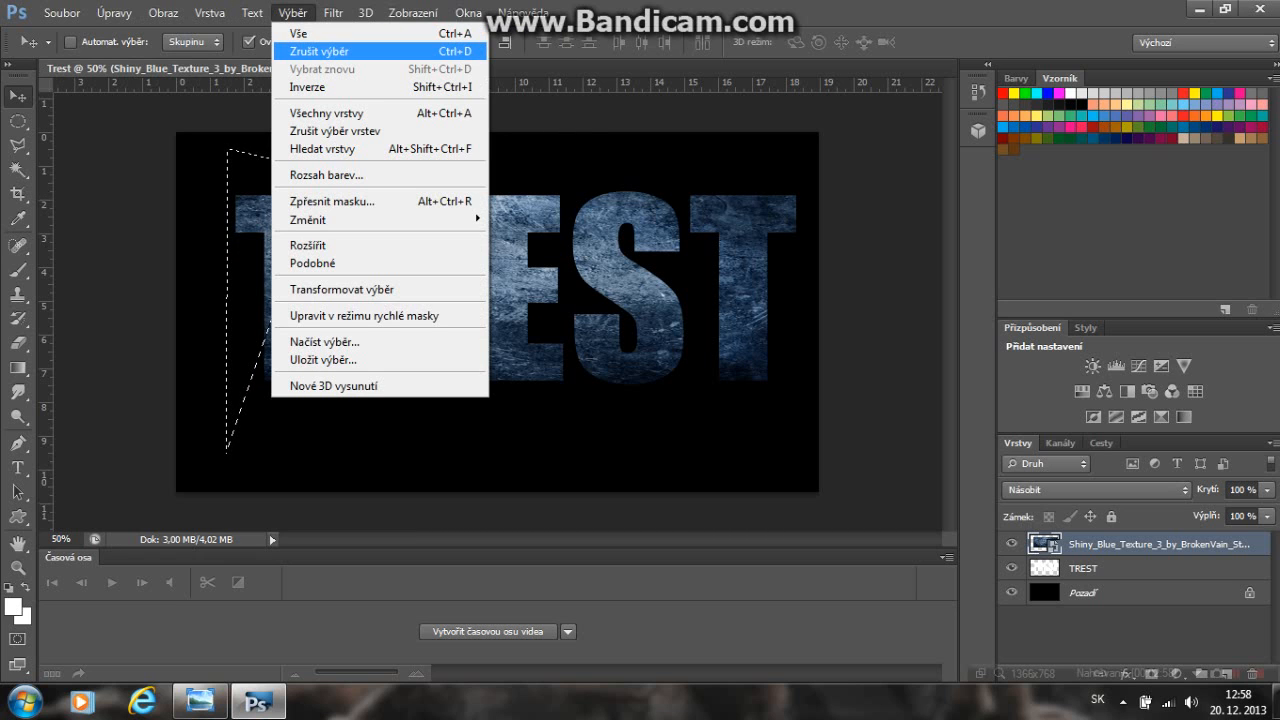
pyautogui.click(320, 51)
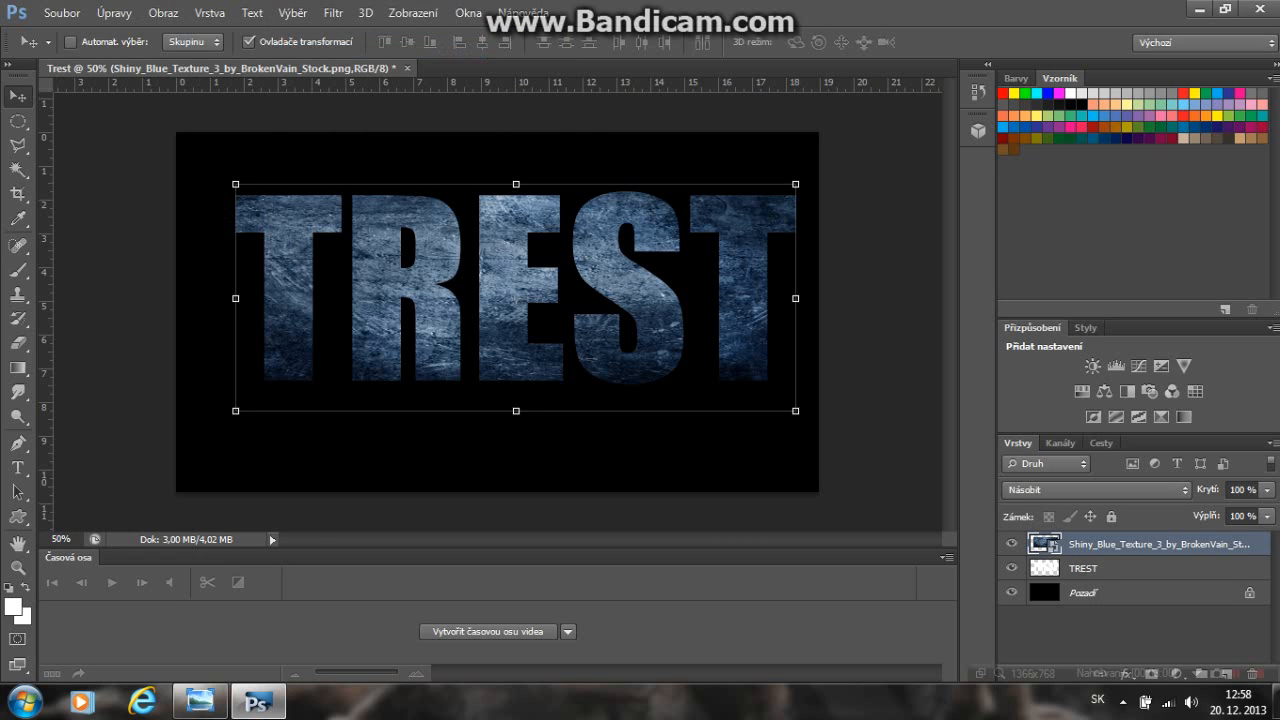
# On the TREST layer, select the left part of the first T with a diagonal Polygonal Lasso cut and move it slightly up
pyautogui.click(1083, 568)
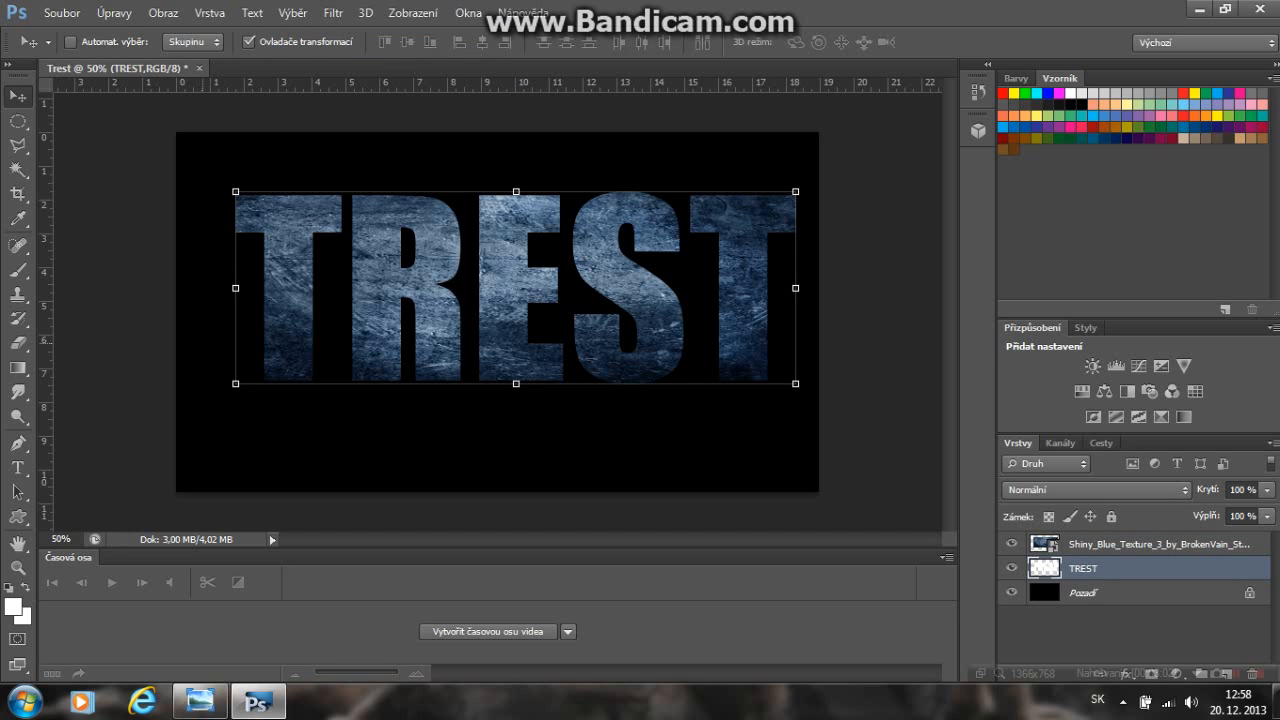
pyautogui.click(18, 145)
pyautogui.click(322, 164)
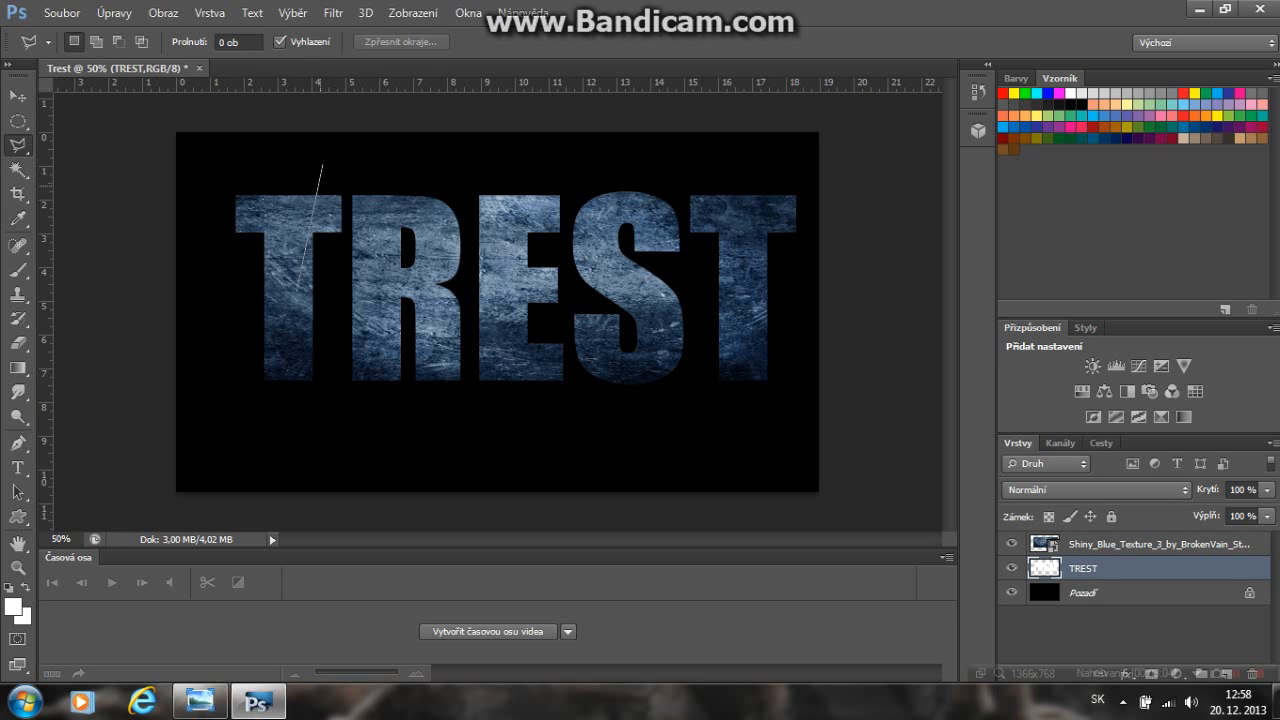
pyautogui.click(238, 425)
pyautogui.click(224, 172)
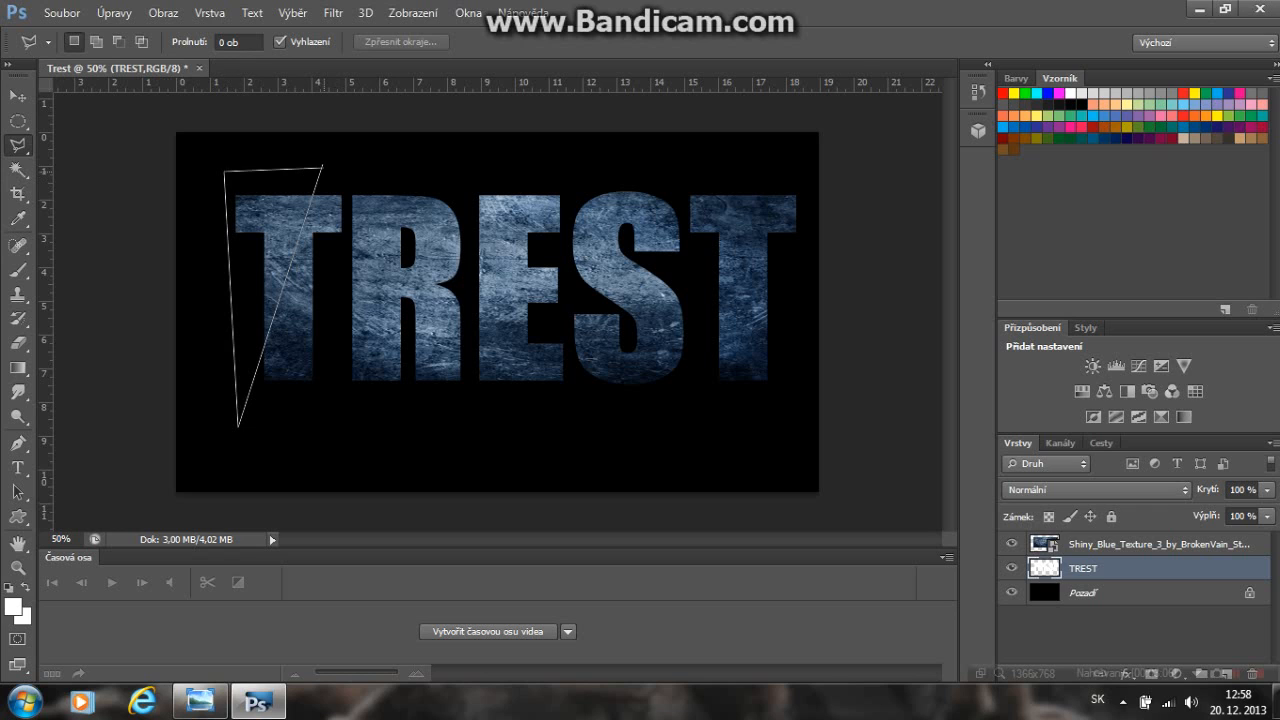
pyautogui.click(322, 164)
pyautogui.press('v')
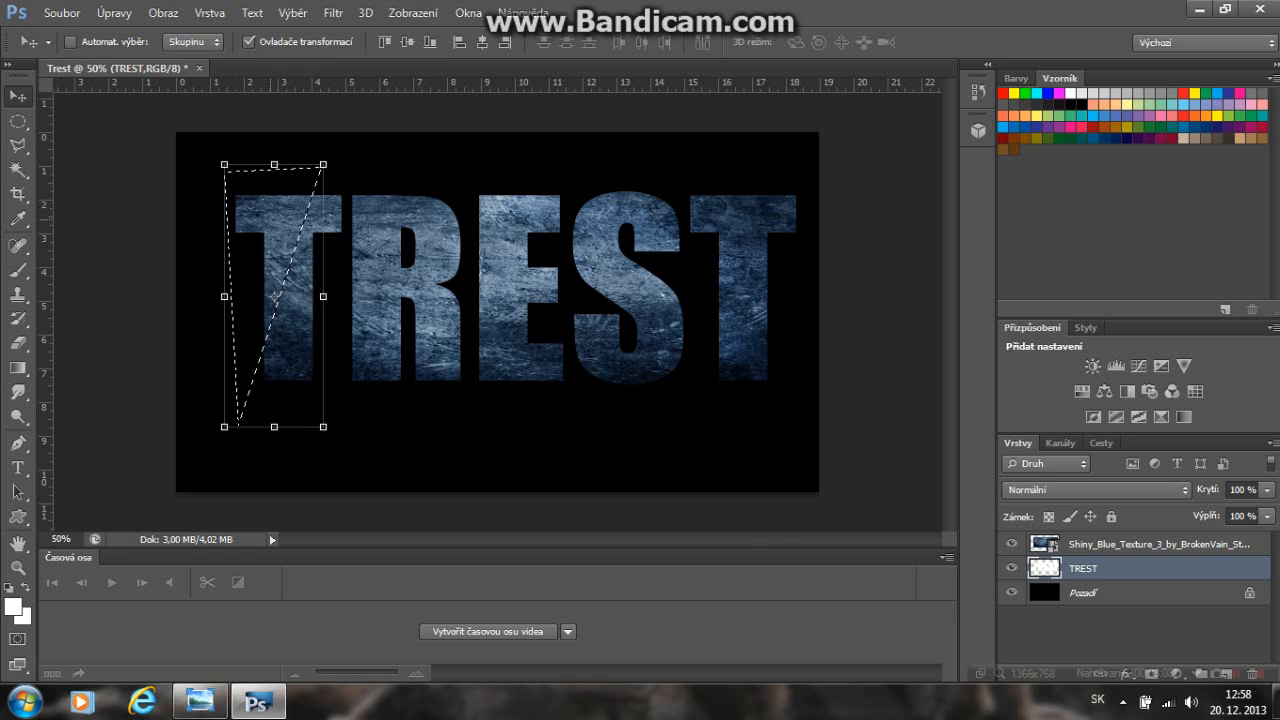
pyautogui.moveTo(276, 218); pyautogui.dragTo(276, 208)
# Select the upper-left part of the R with a diagonal Polygonal Lasso cut and shift it slightly up to open a gap
pyautogui.press('l')
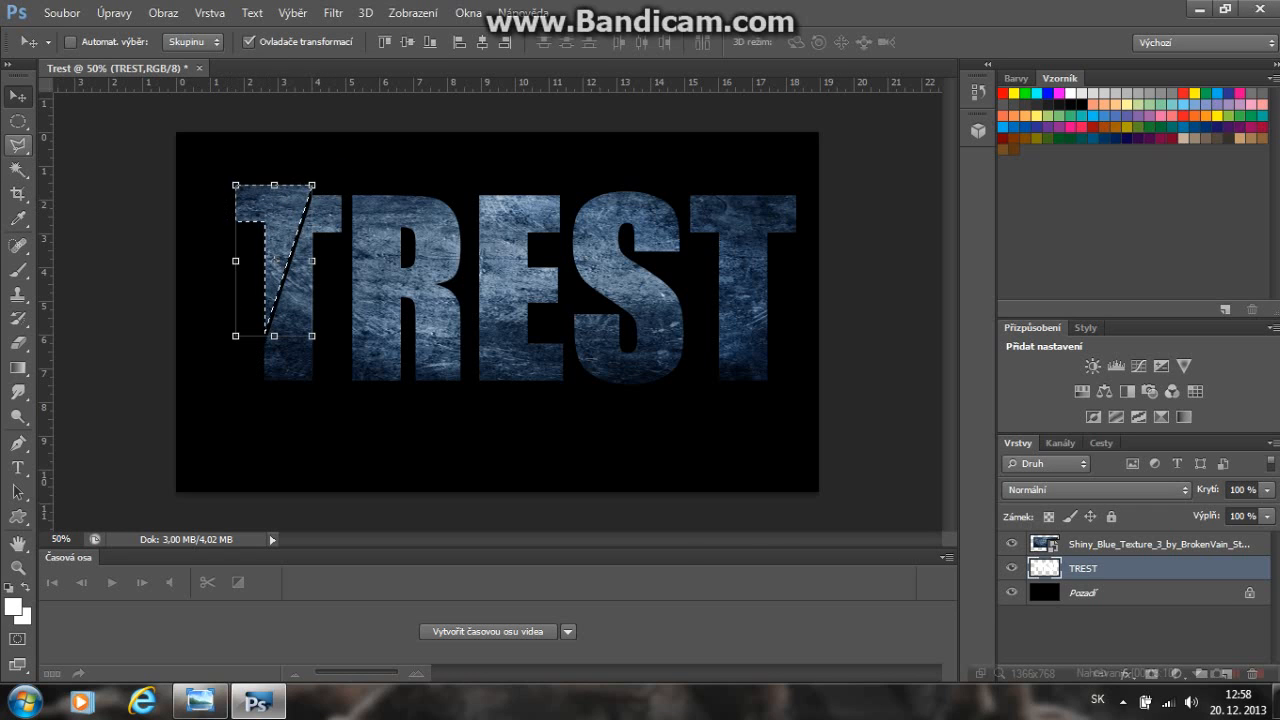
pyautogui.click(432, 188)
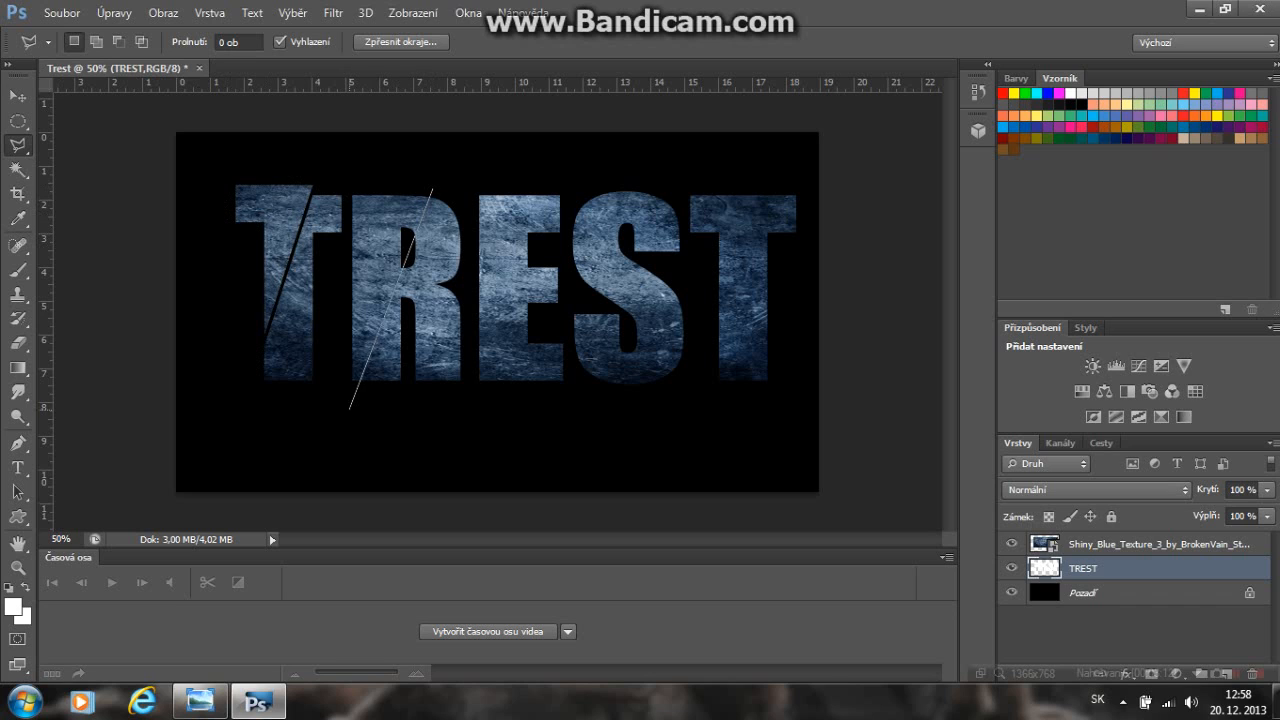
pyautogui.click(342, 415)
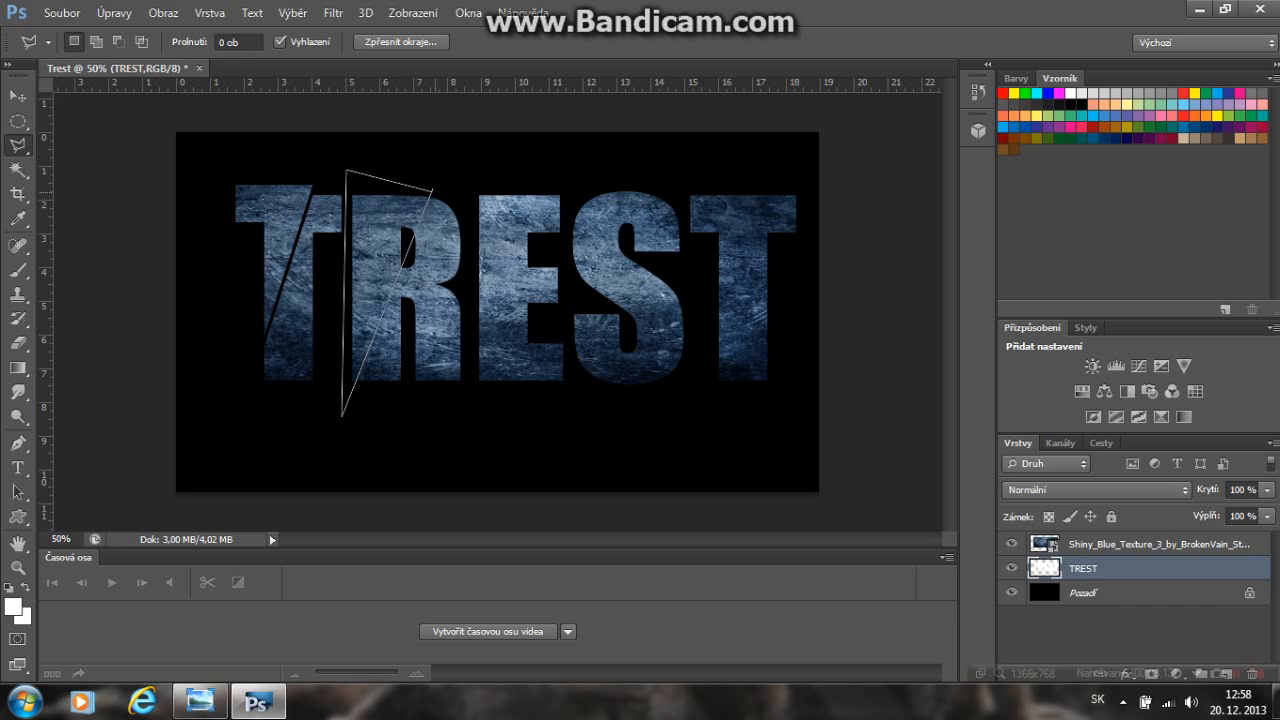
pyautogui.click(432, 188)
pyautogui.press('v')
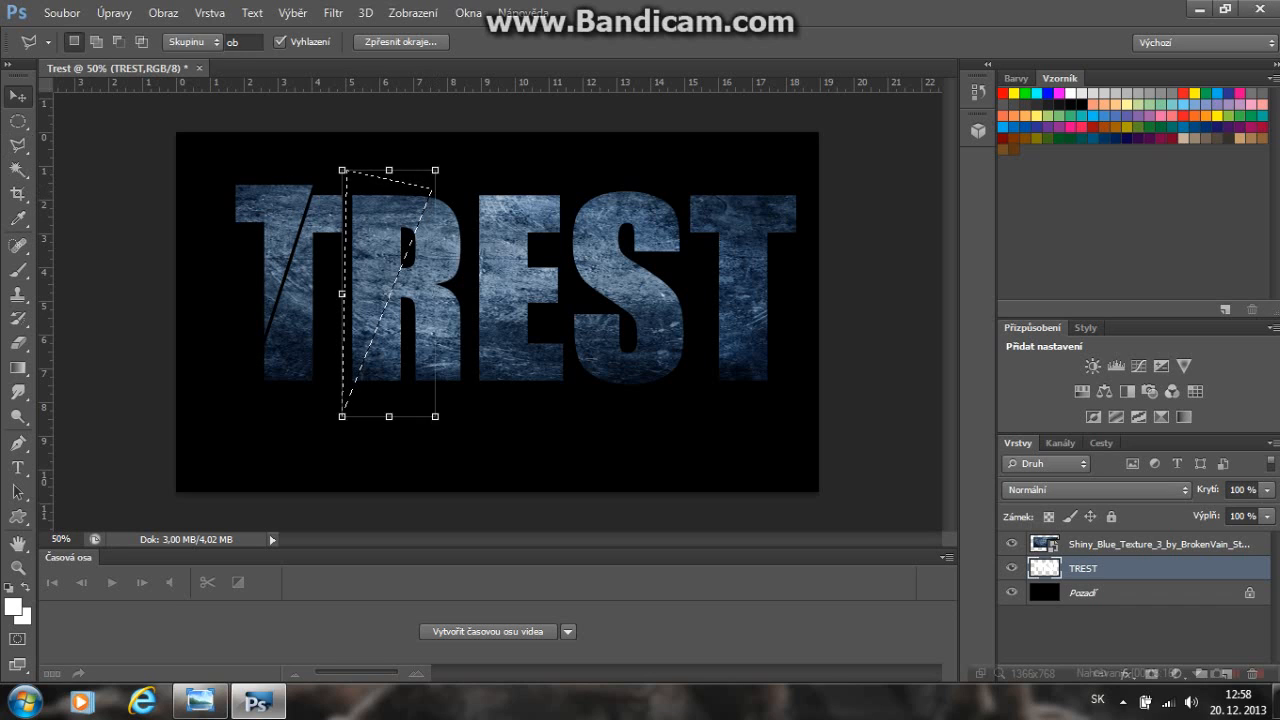
pyautogui.moveTo(374, 239)
pyautogui.mouseDown()
pyautogui.moveTo(406, 222)
pyautogui.moveTo(378, 222)
pyautogui.moveTo(410, 215)
pyautogui.mouseUp()
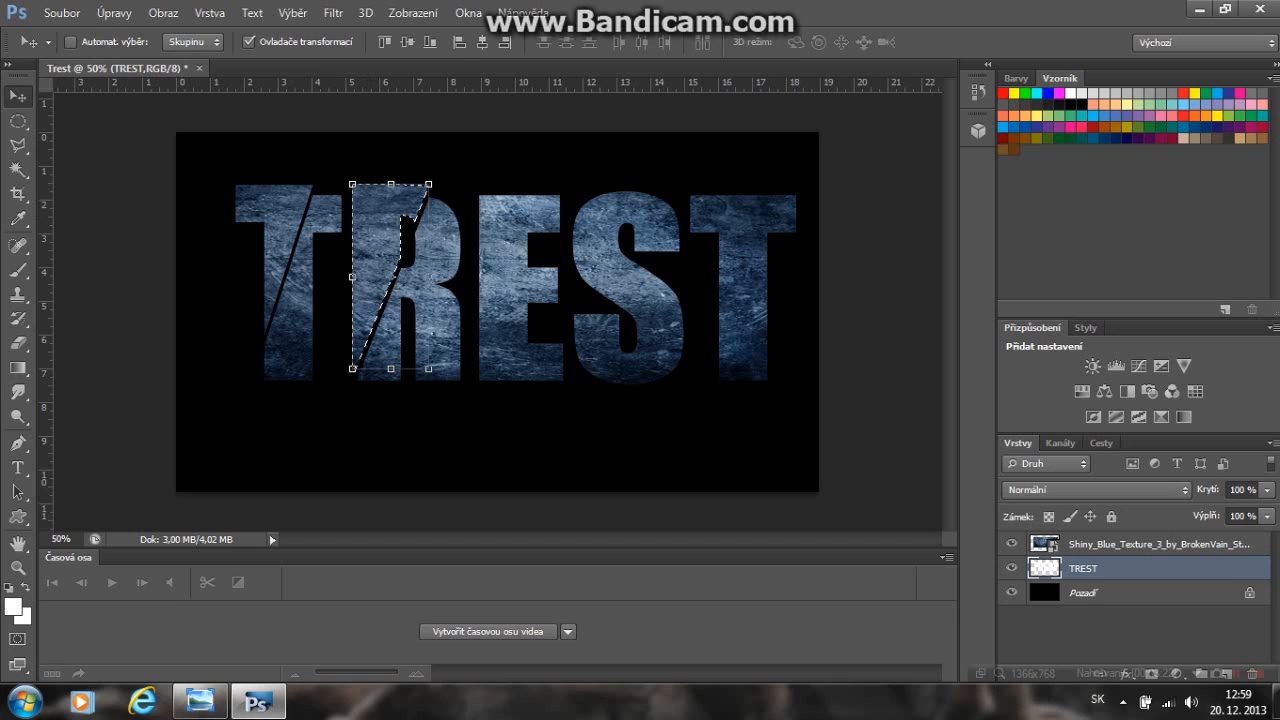
# Select the left part of the E with a diagonal Polygonal Lasso cut and shift it slightly to the left
pyautogui.press('l')
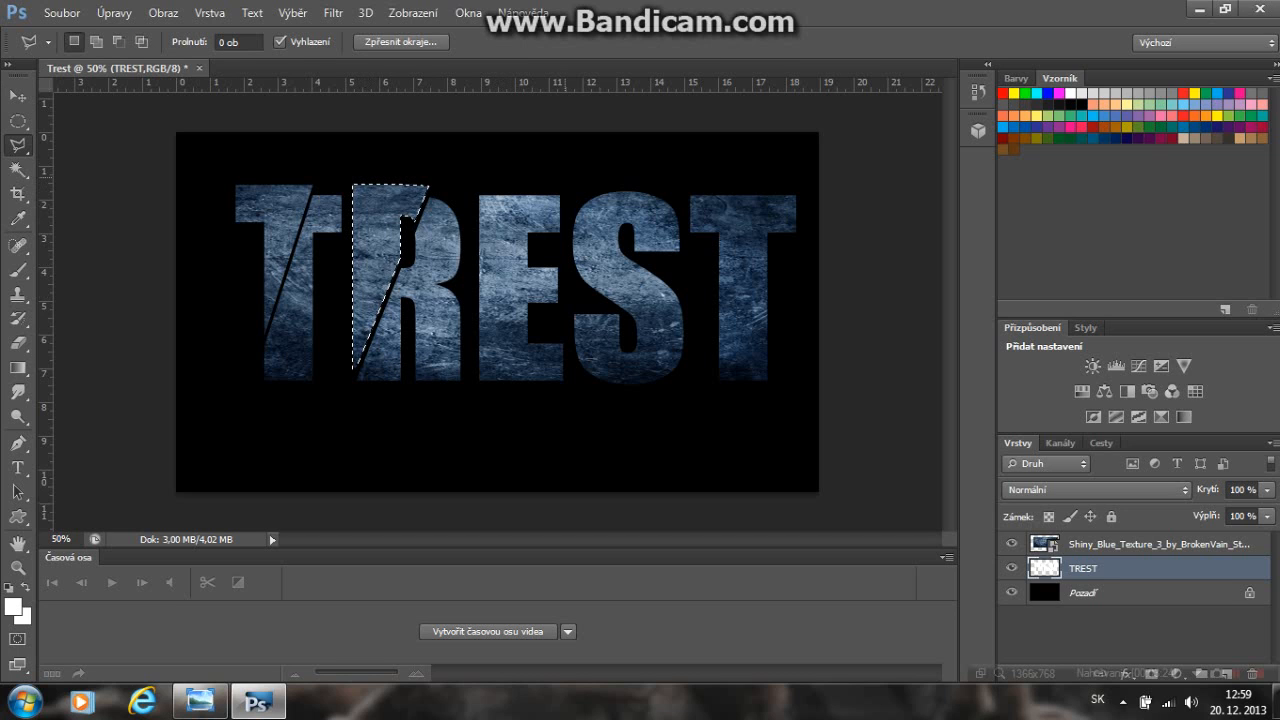
pyautogui.click(564, 178)
pyautogui.click(475, 428)
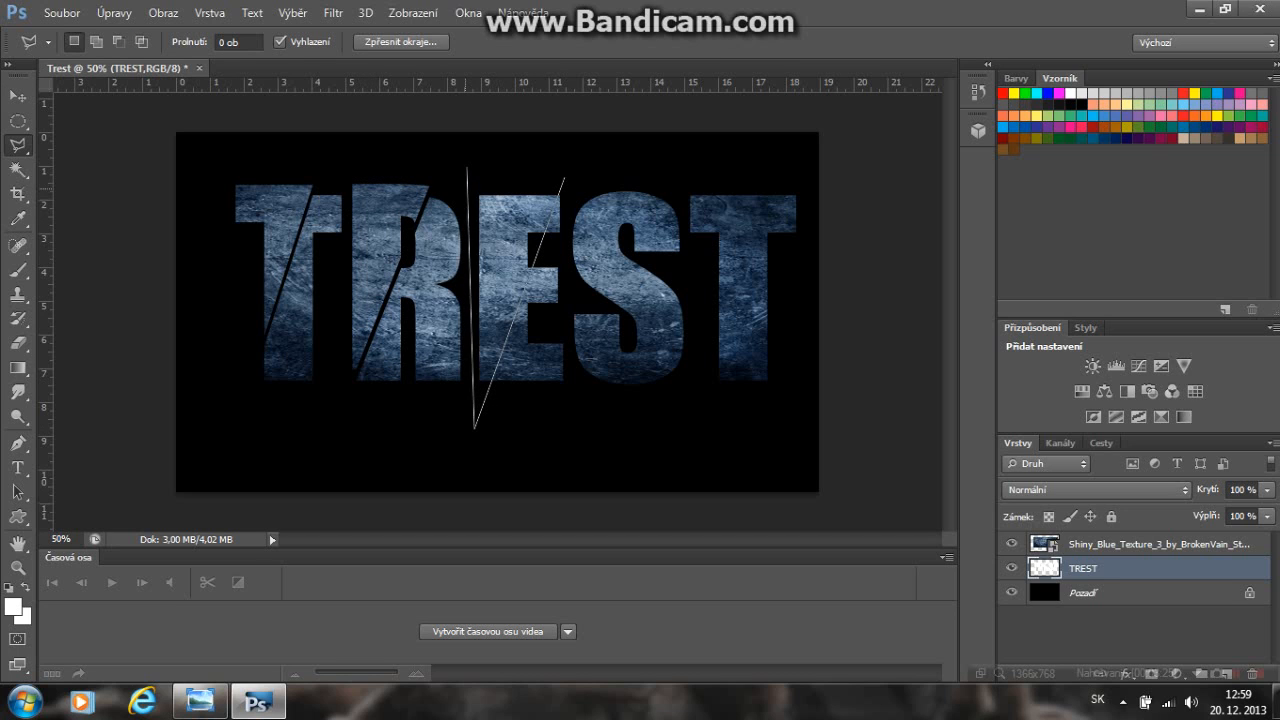
pyautogui.click(469, 160)
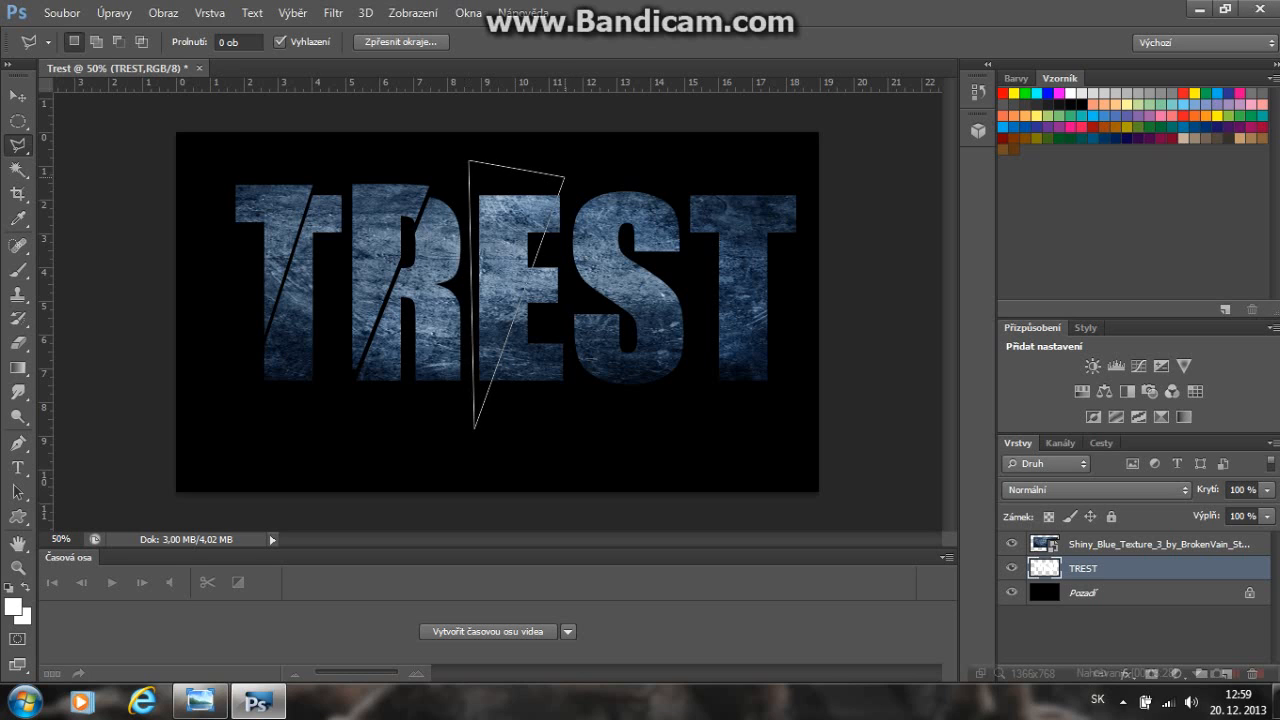
pyautogui.click(564, 178)
pyautogui.click(18, 96)
pyautogui.moveTo(529, 243); pyautogui.dragTo(525, 243)
# Select the upper-left part of the S with a diagonal Polygonal Lasso cut and move it slightly up
pyautogui.click(18, 145)
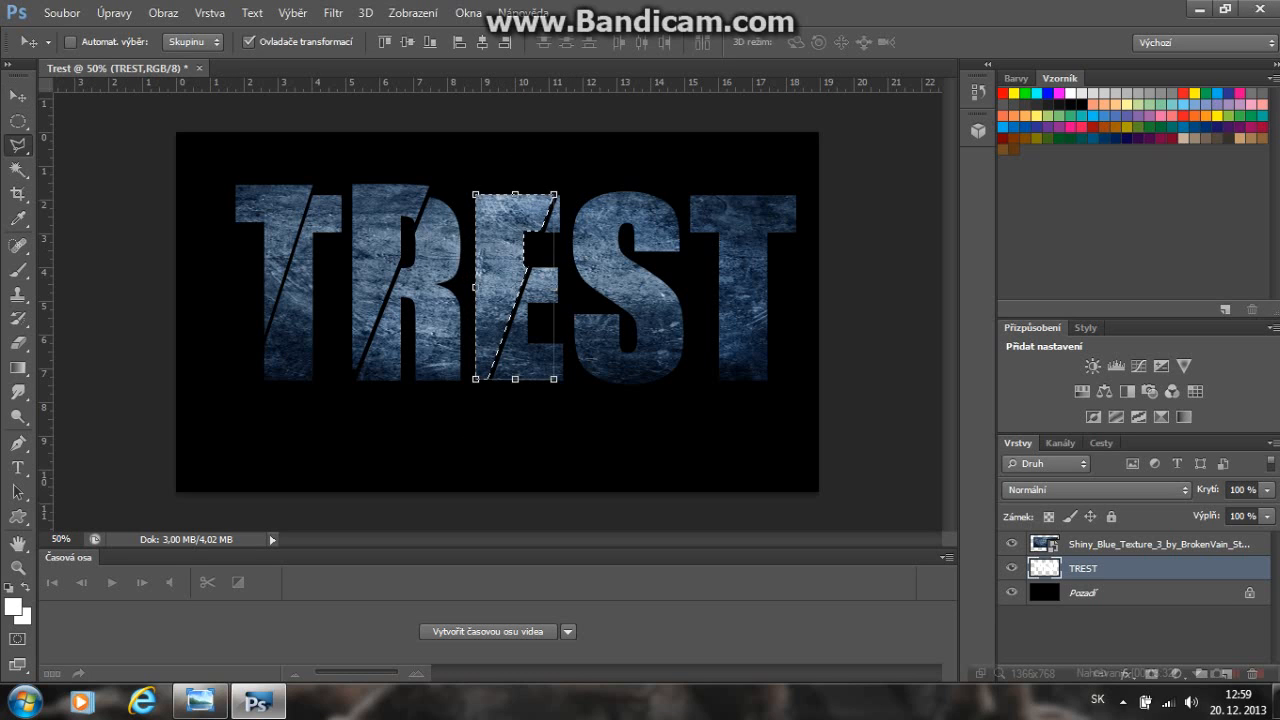
pyautogui.hotkey('ctrl', 'd')
pyautogui.click(664, 184)
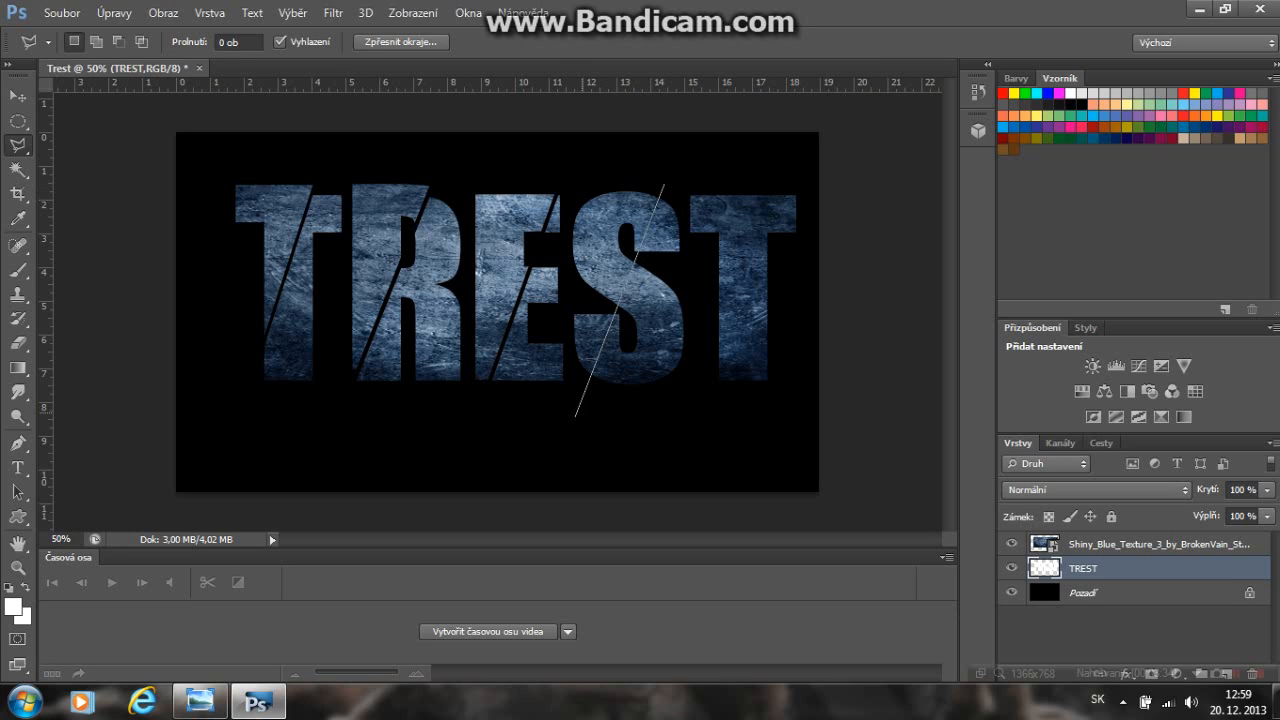
pyautogui.click(575, 416)
pyautogui.click(572, 165)
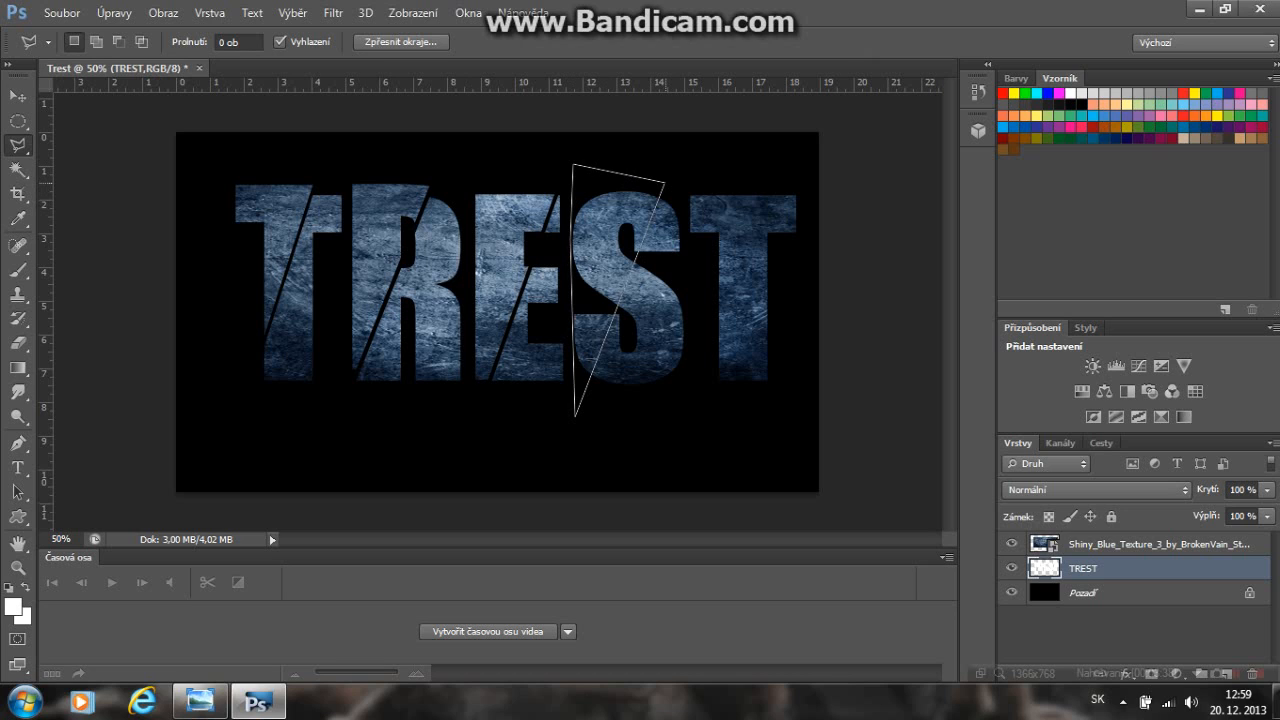
pyautogui.click(664, 184)
pyautogui.click(18, 96)
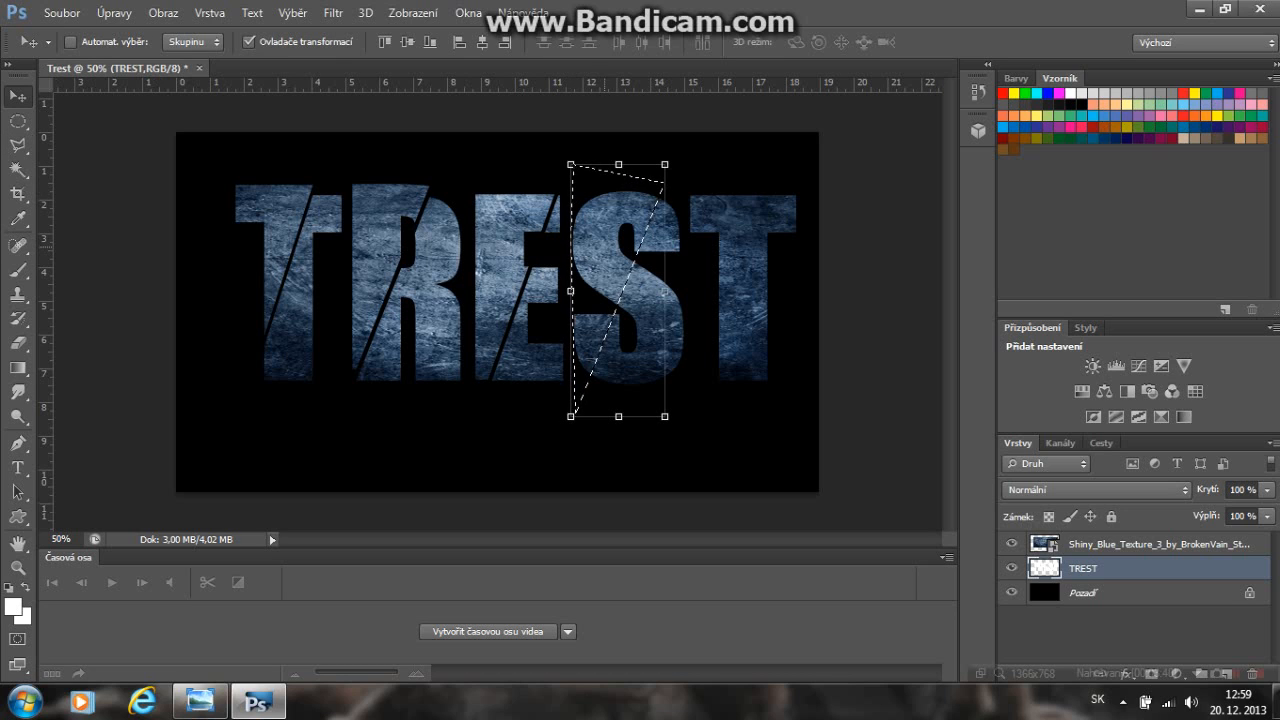
pyautogui.moveTo(612, 241); pyautogui.dragTo(612, 234)
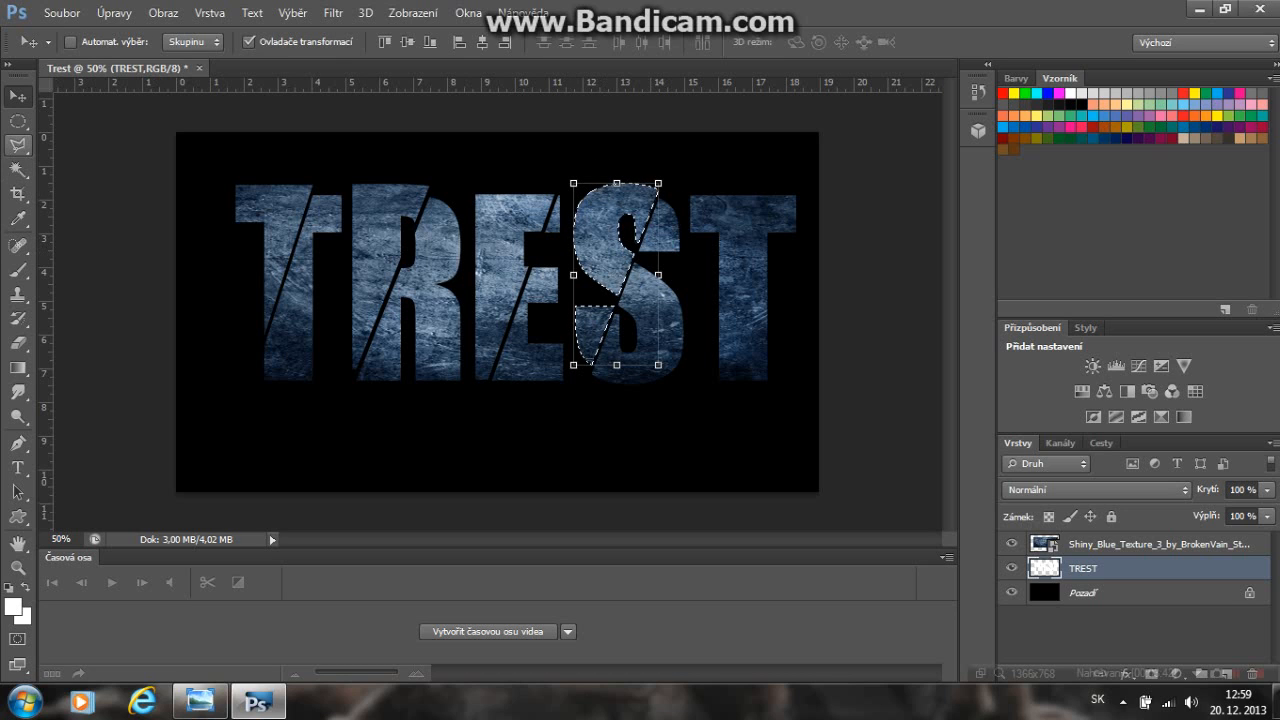
# Select the right part of the last T with an opposite diagonal Polygonal Lasso cut and move it slightly up
pyautogui.click(18, 145)
pyautogui.click(706, 185)
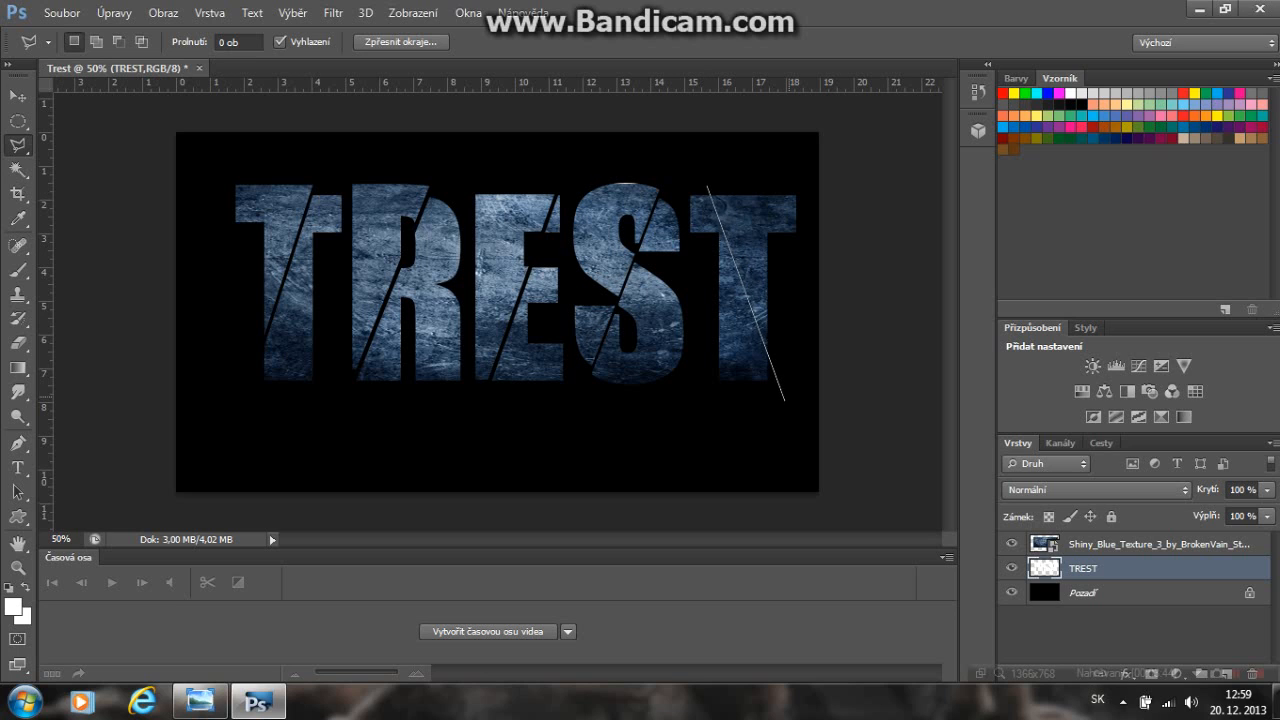
pyautogui.click(784, 403)
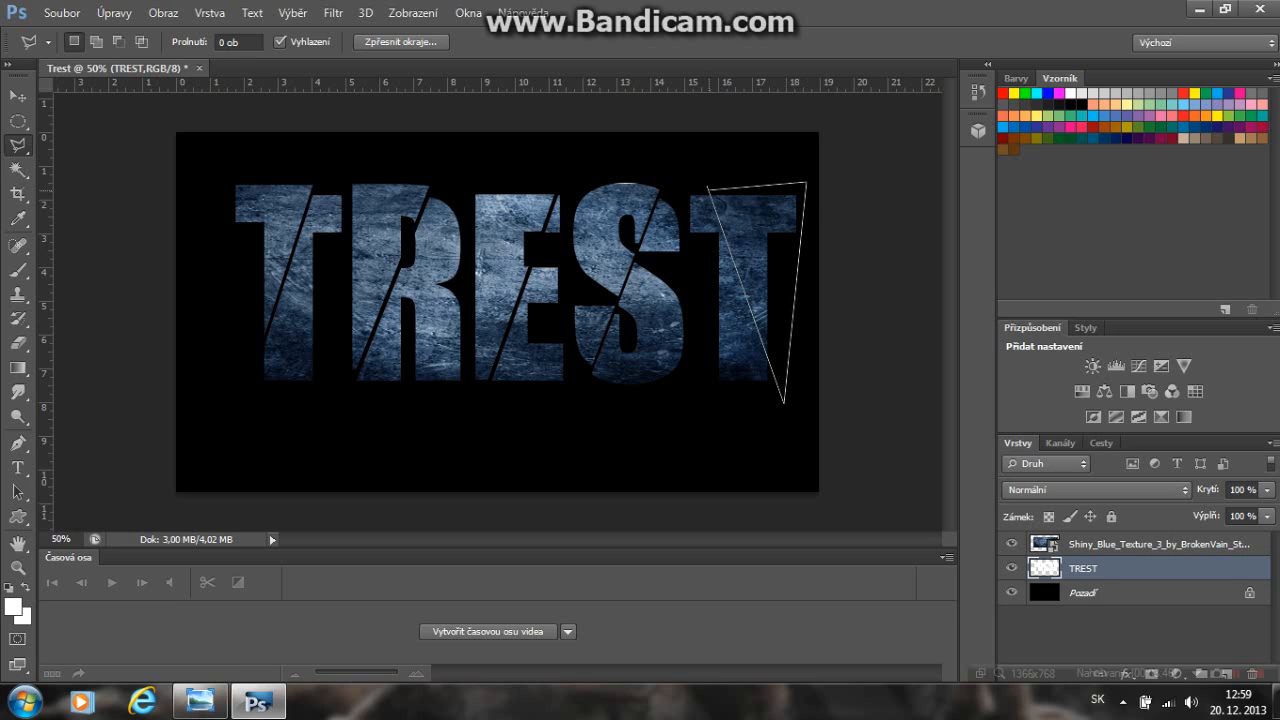
pyautogui.click(706, 185)
pyautogui.press('v')
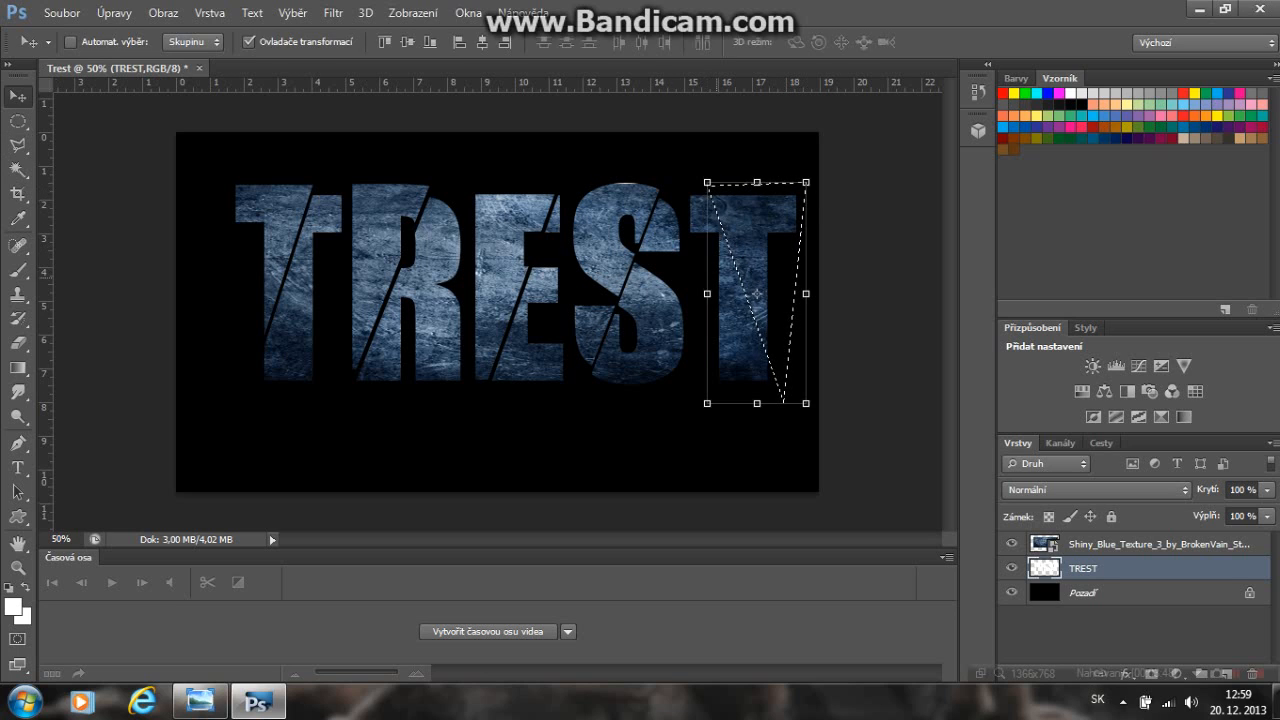
pyautogui.moveTo(758, 199)
pyautogui.mouseDown()
pyautogui.moveTo(761, 215)
pyautogui.moveTo(777, 215)
pyautogui.moveTo(765, 213)
pyautogui.mouseUp()
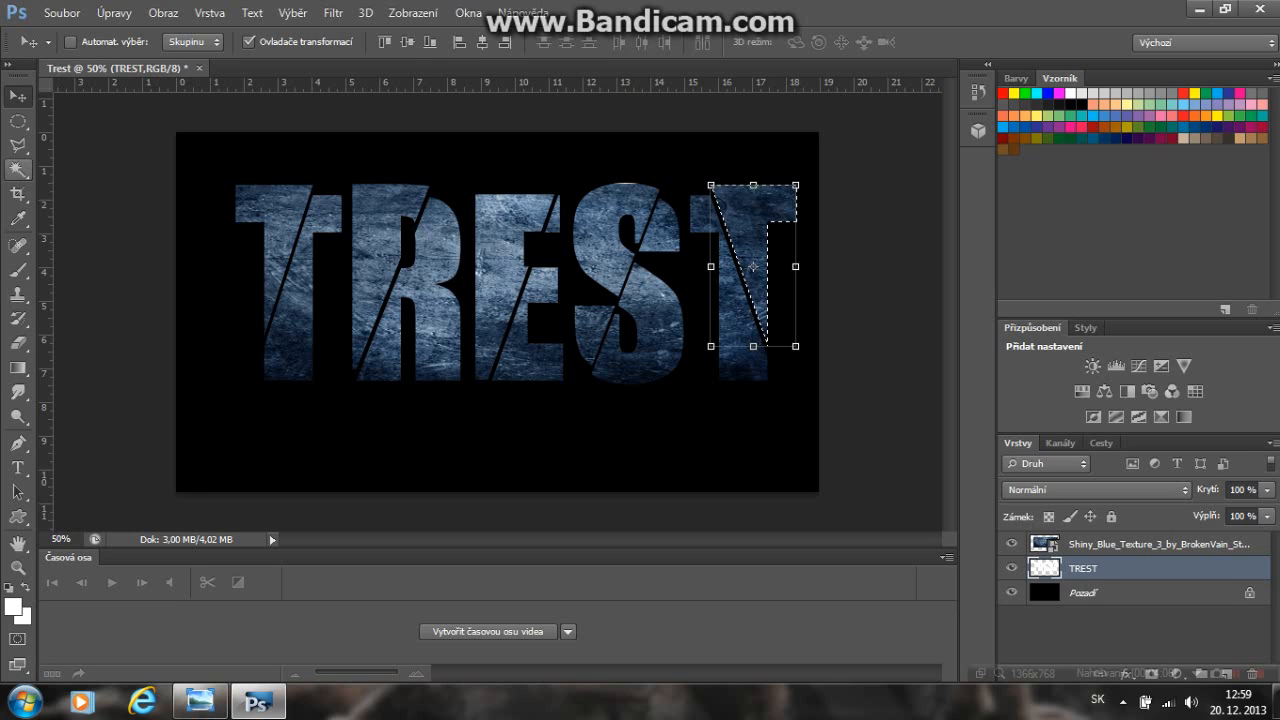
# Select the left T and E pieces, lower-right R and S pieces and right piece of the last T with the Magic Wand, checking the POKUS 2 picture
pyautogui.click(18, 170)
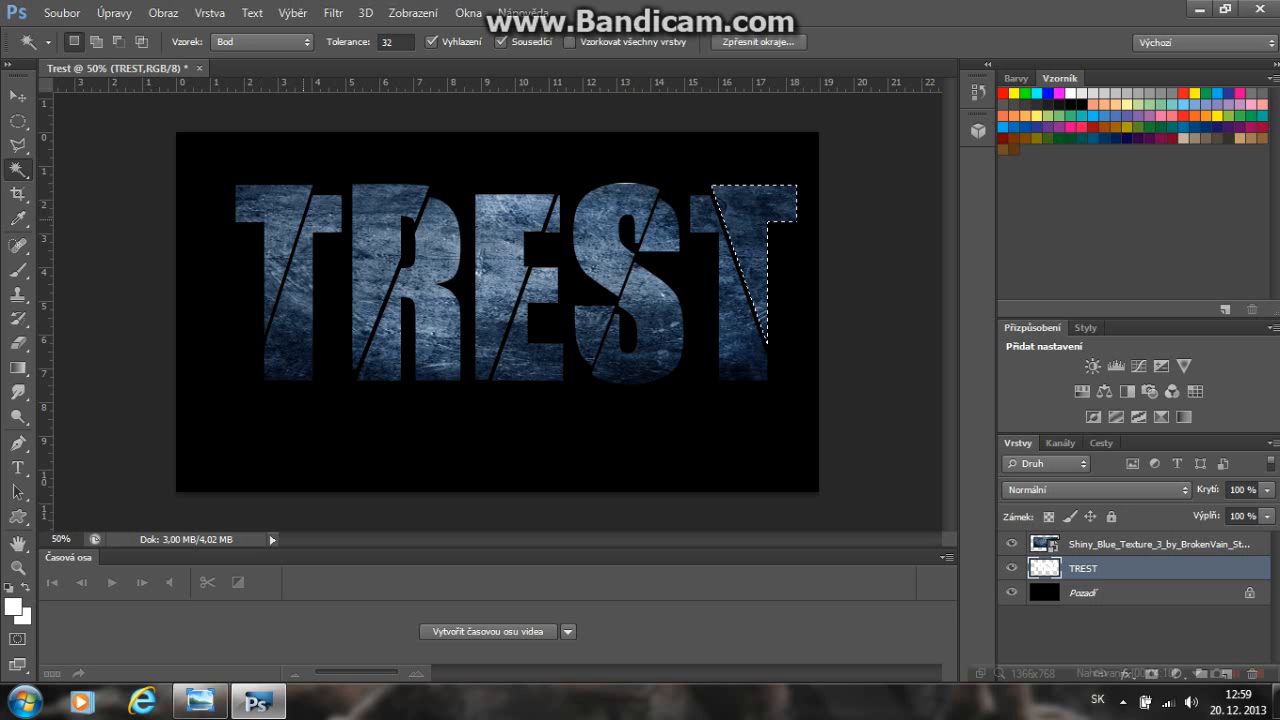
pyautogui.click(283, 216)
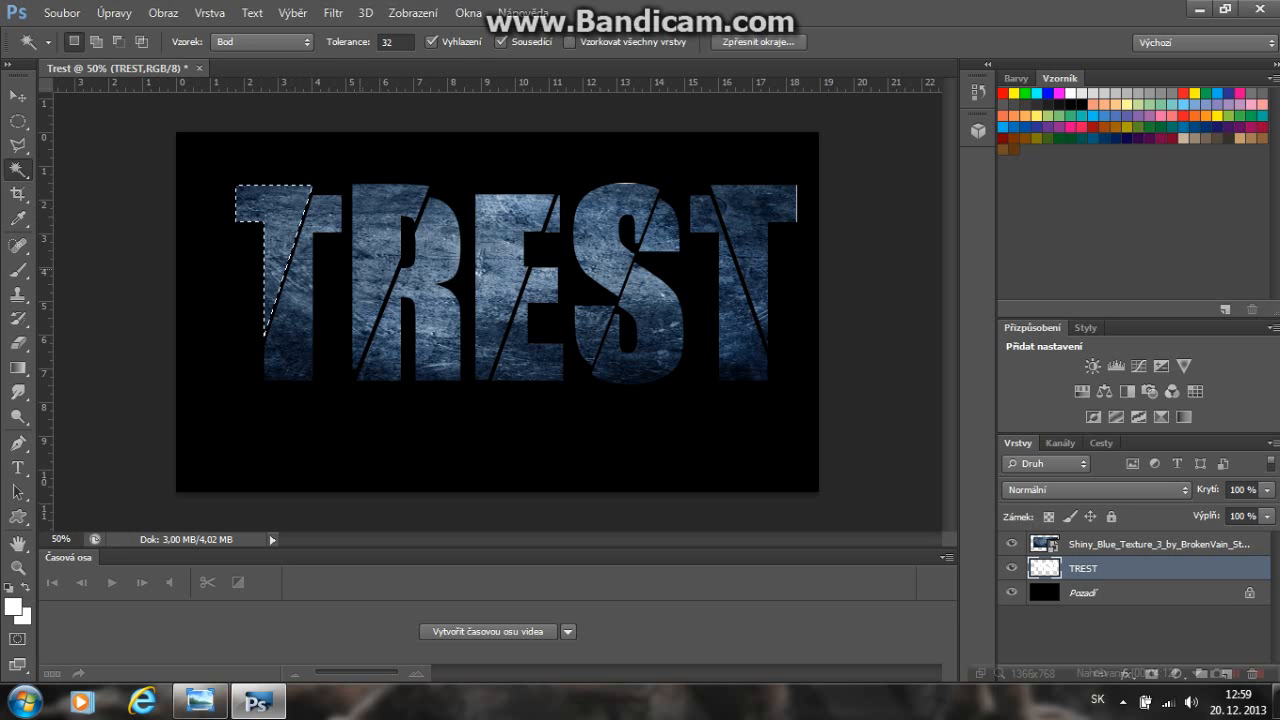
pyautogui.click(200, 700)
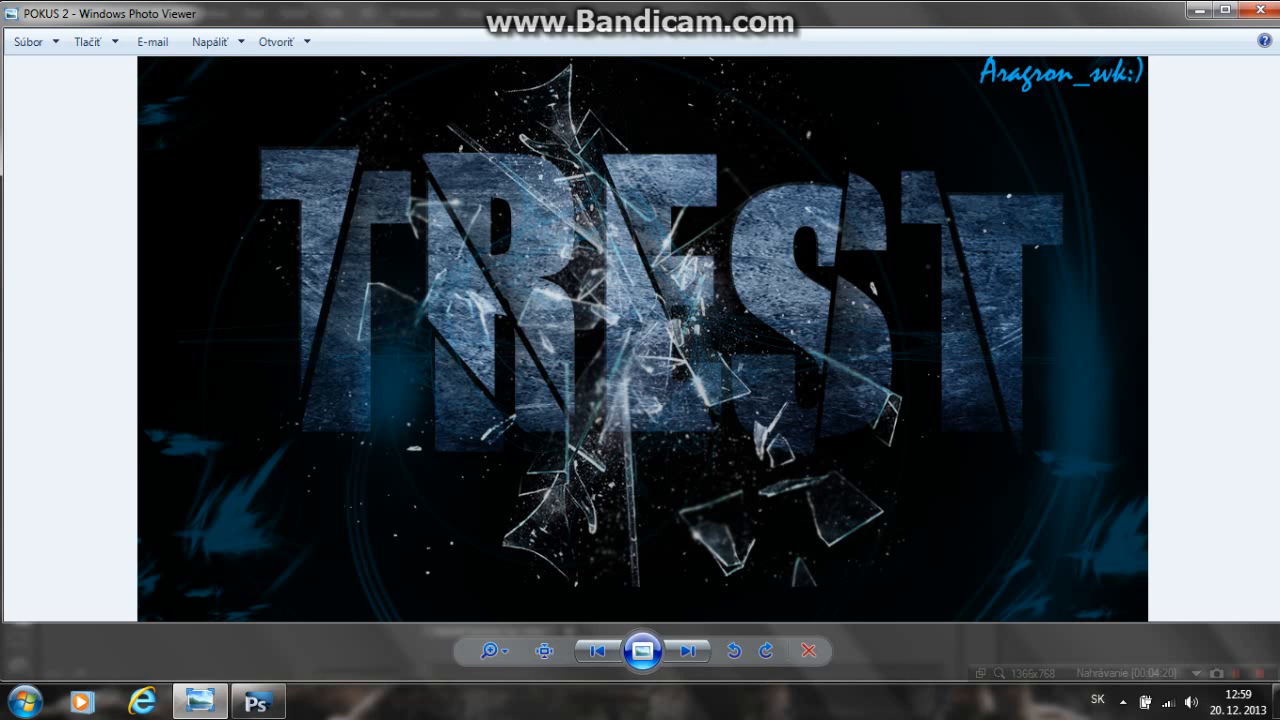
pyautogui.click(1198, 10)
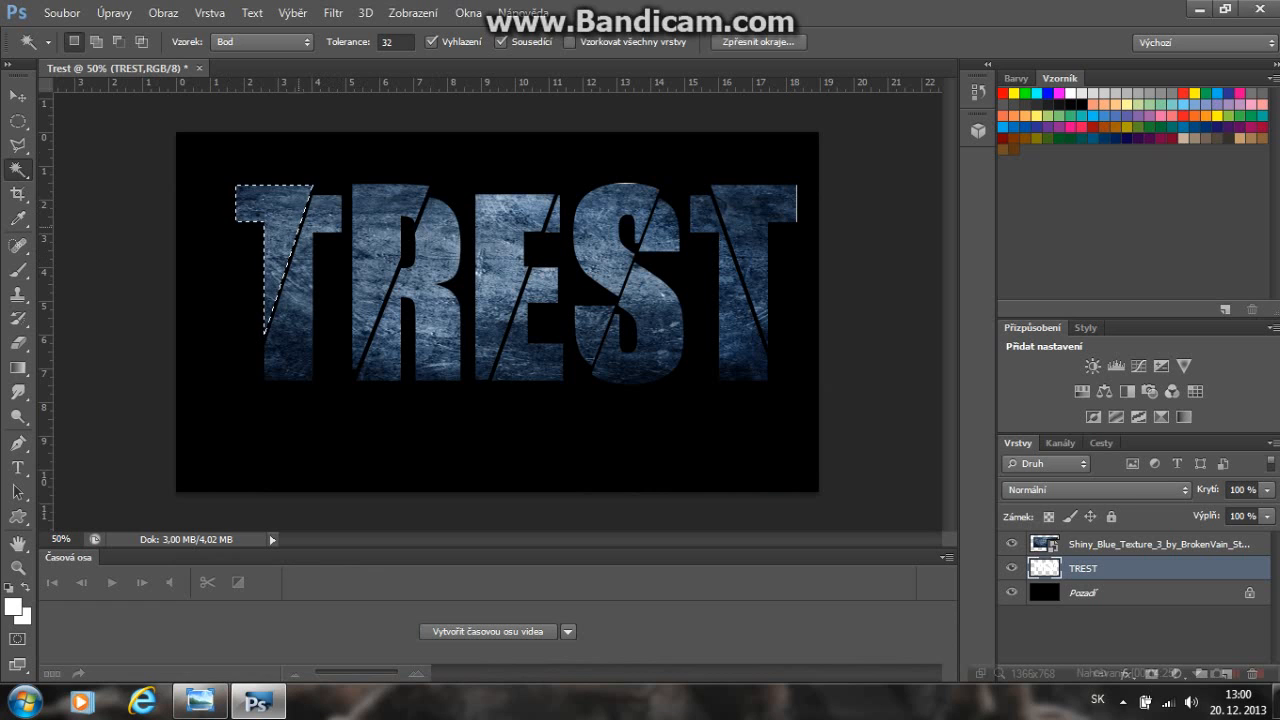
pyautogui.press('shift')
pyautogui.keyDown('shift'); pyautogui.click(443, 262); pyautogui.keyUp('shift')
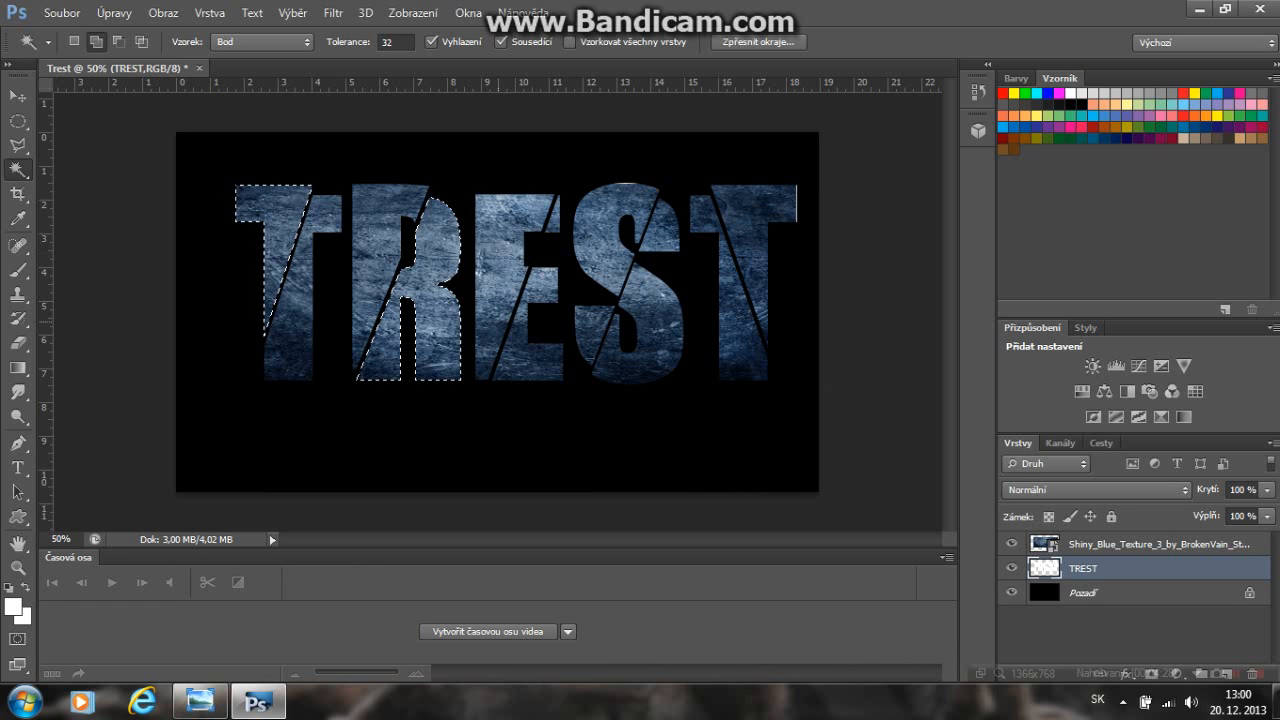
pyautogui.keyDown('shift'); pyautogui.click(500, 280); pyautogui.keyUp('shift')
pyautogui.keyDown('shift'); pyautogui.click(645, 300); pyautogui.keyUp('shift')
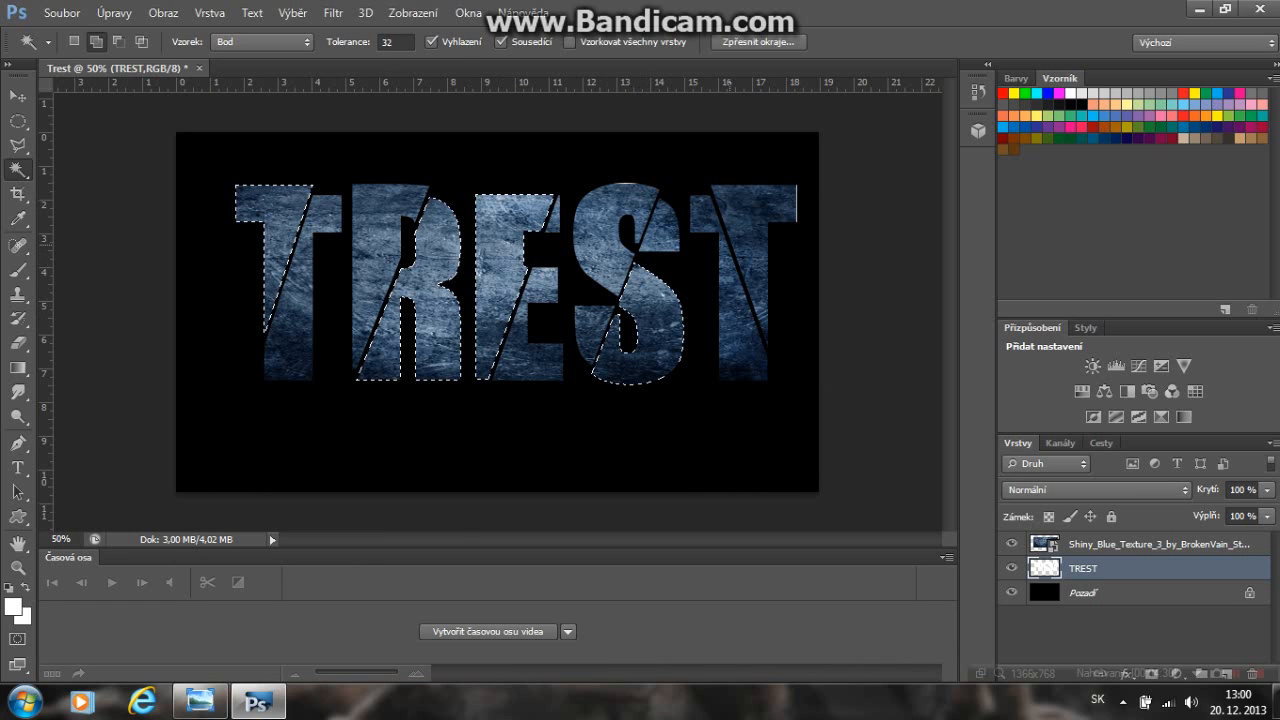
pyautogui.keyDown('shift'); pyautogui.click(747, 300); pyautogui.keyUp('shift')
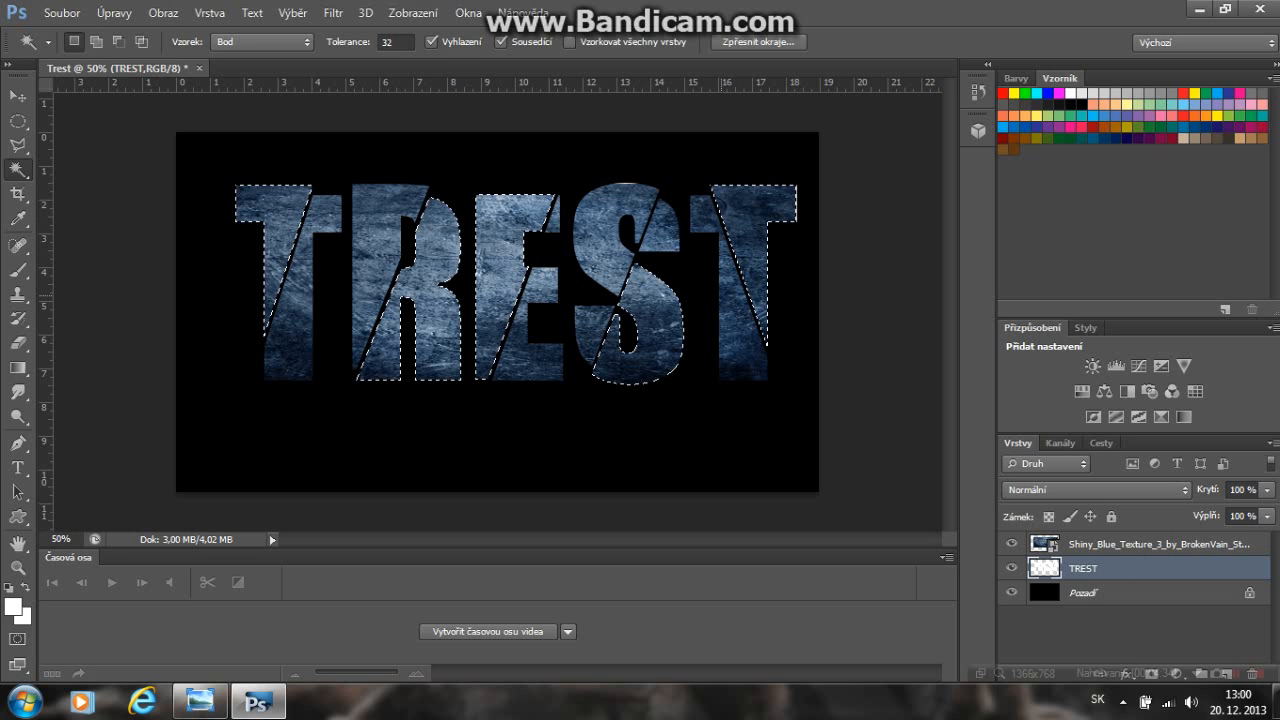
# Cut the selected letter pieces from the TREST layer onto a new layer
pyautogui.hotkey('ctrl', 'shift', 'j')
pyautogui.scroll(3, 721, 295)
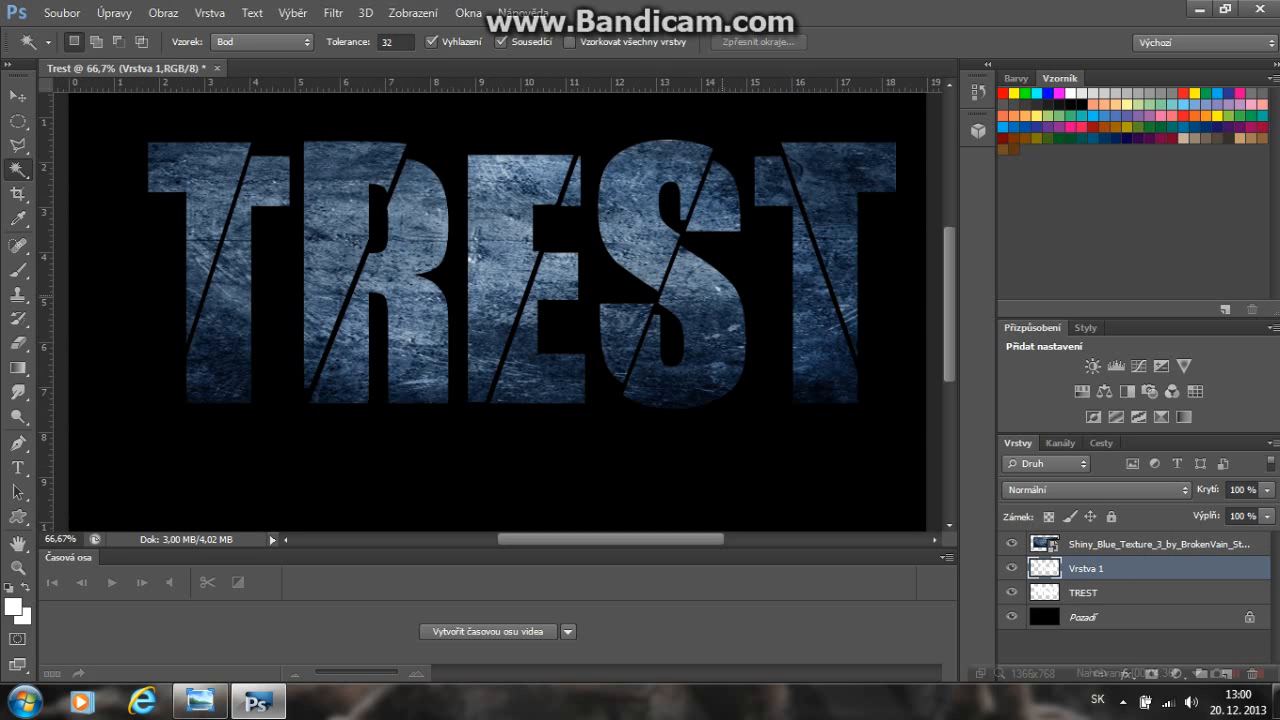
pyautogui.scroll(-2, 745, 295)
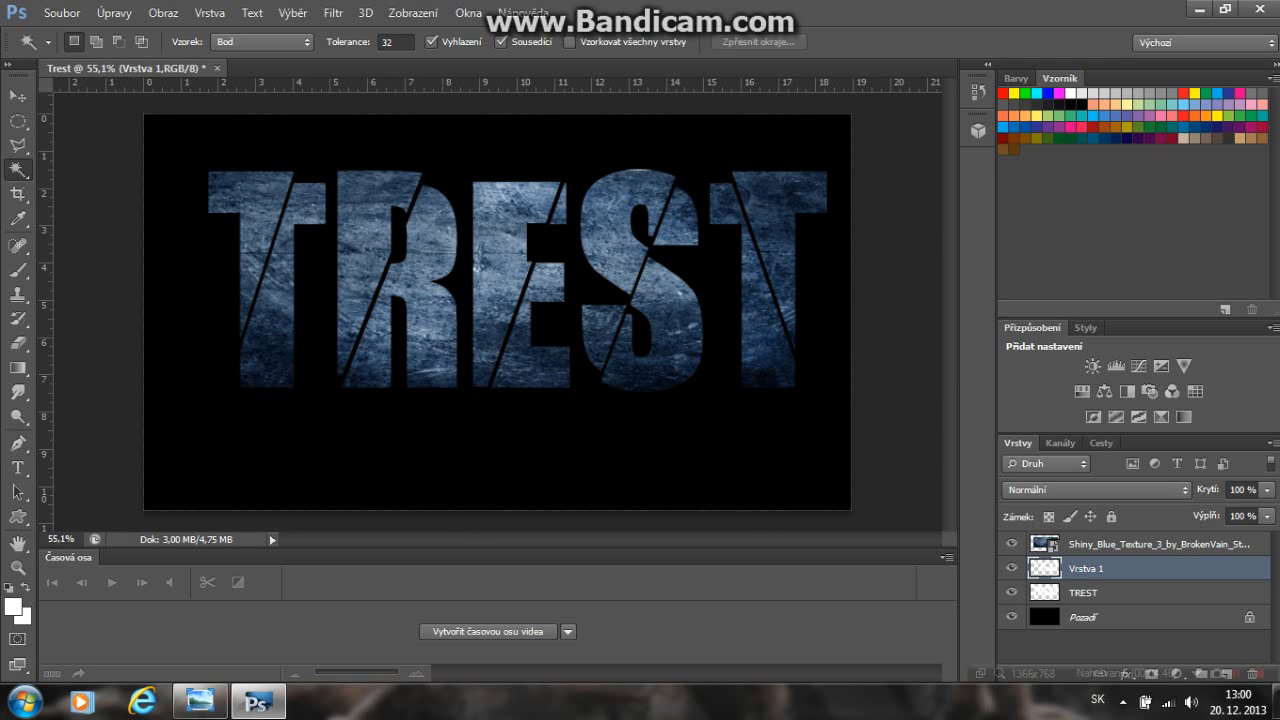
# Add an Inner Shadow to the Vrstva 1 layer with 16% choke and 51 px size
pyautogui.rightClick(1101, 567)
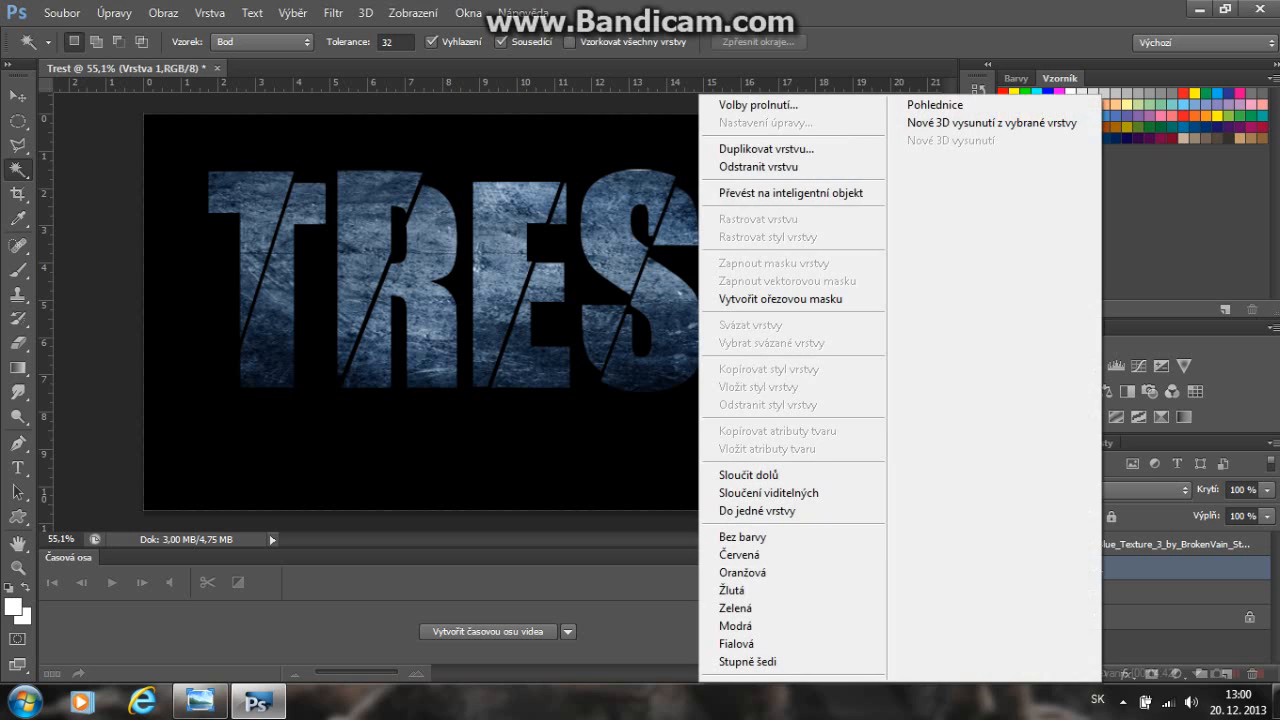
pyautogui.click(758, 105)
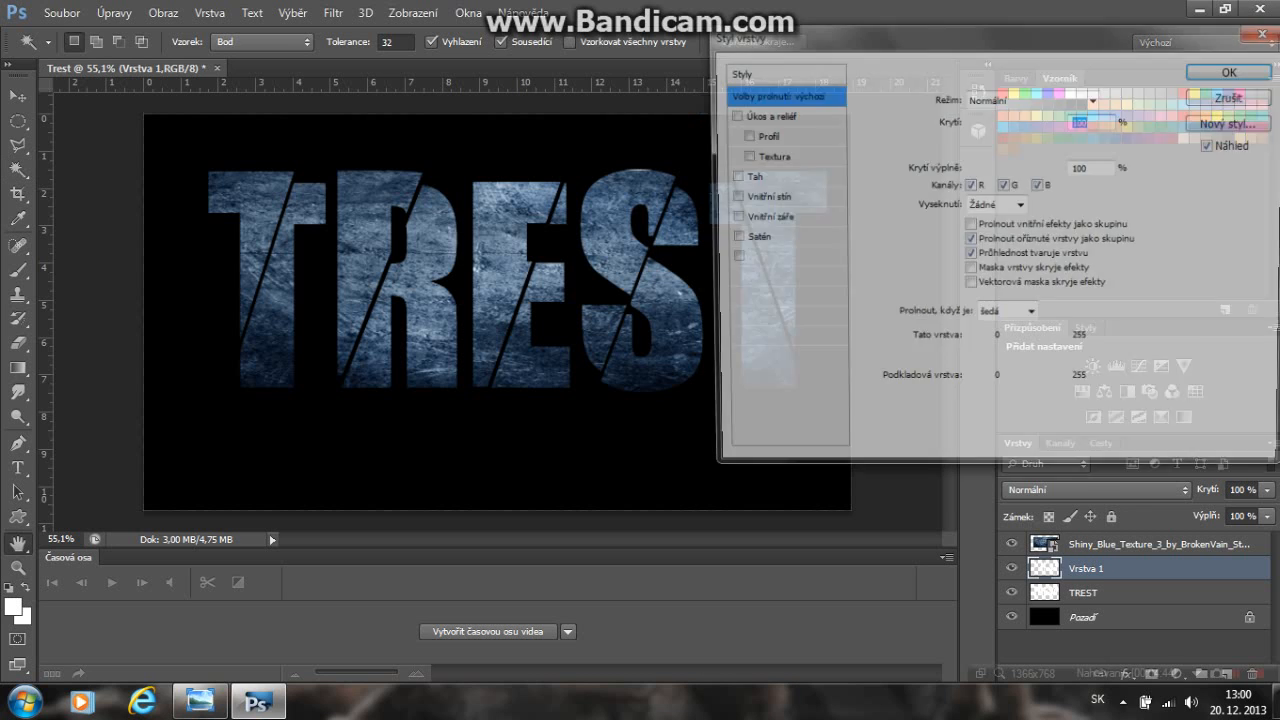
pyautogui.click(760, 197)
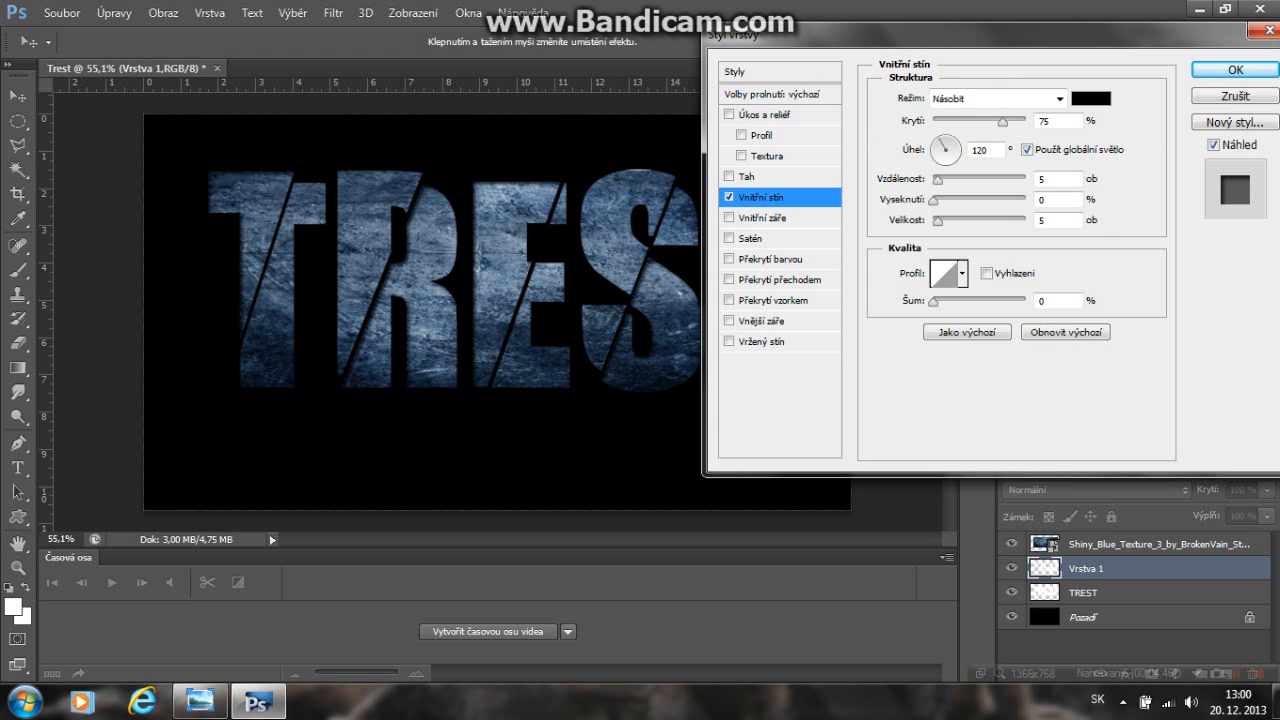
pyautogui.moveTo(937, 220)
pyautogui.mouseDown()
pyautogui.moveTo(962, 220)
pyautogui.moveTo(948, 200)
pyautogui.mouseUp()
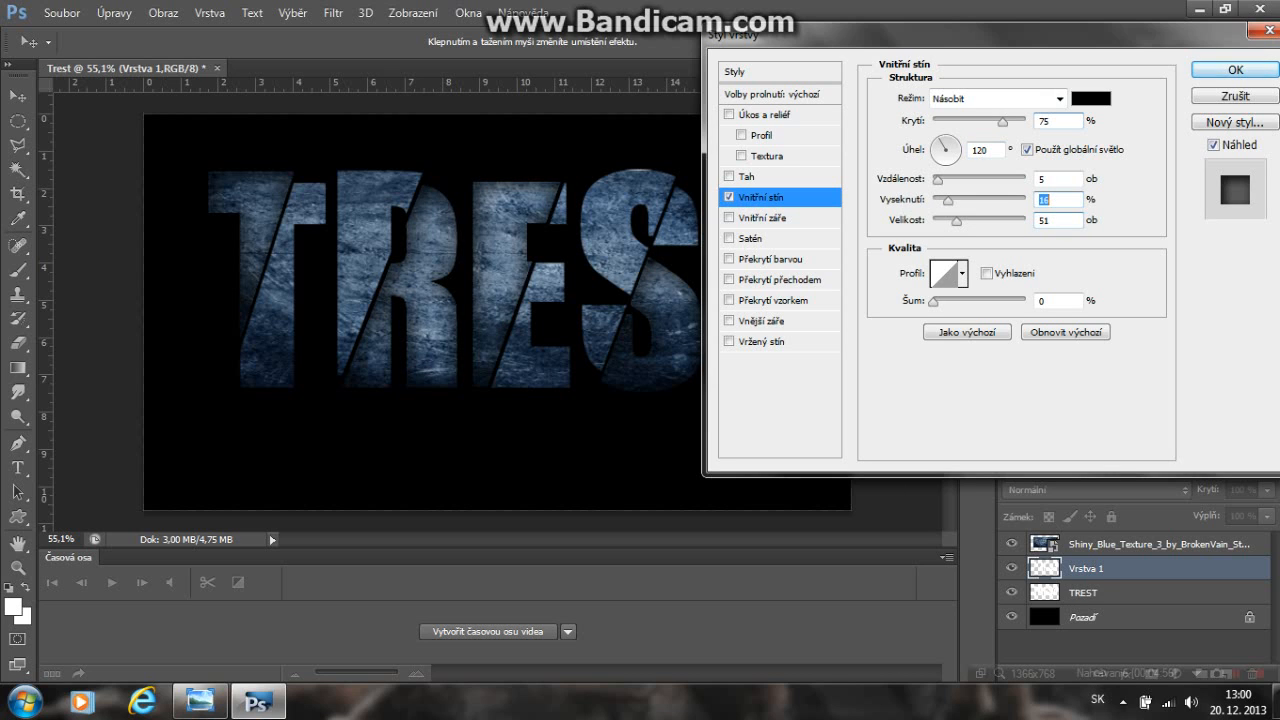
pyautogui.press('Return')
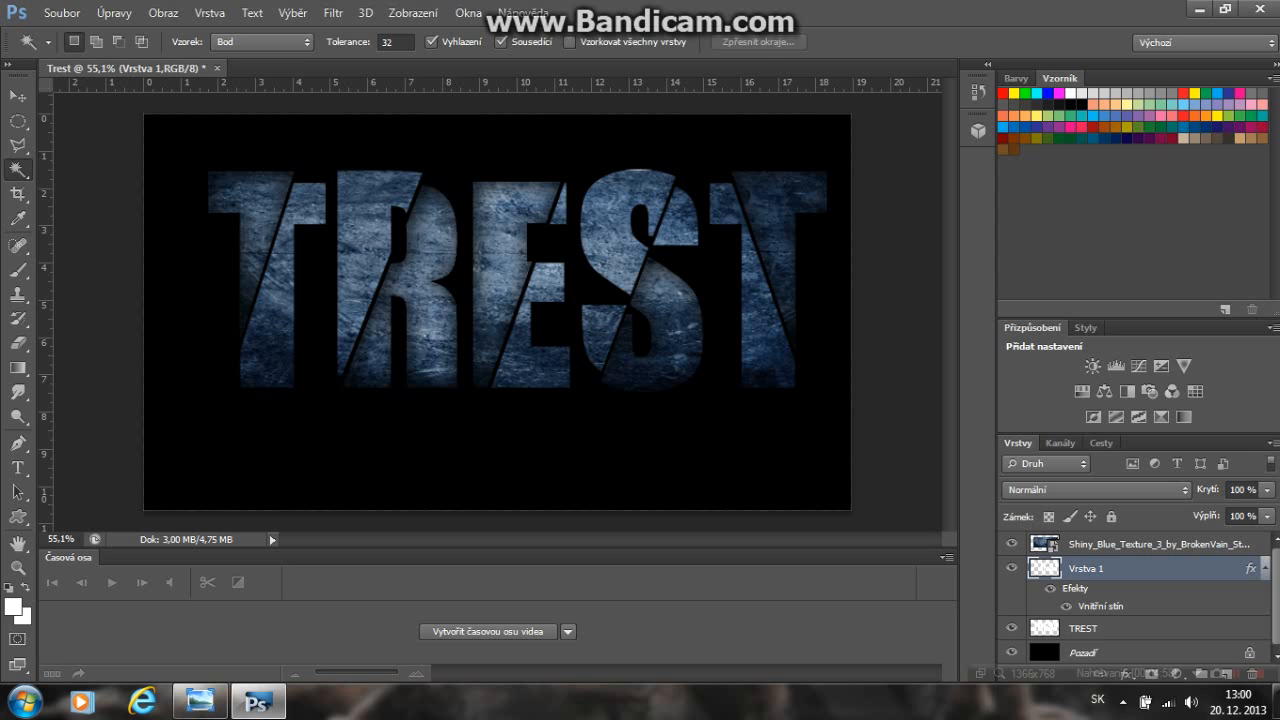
# Check the POKUS 2 picture, then place the Smashed-Glass image from the desktop into the Trest document at 100% scale
pyautogui.click(200, 701)
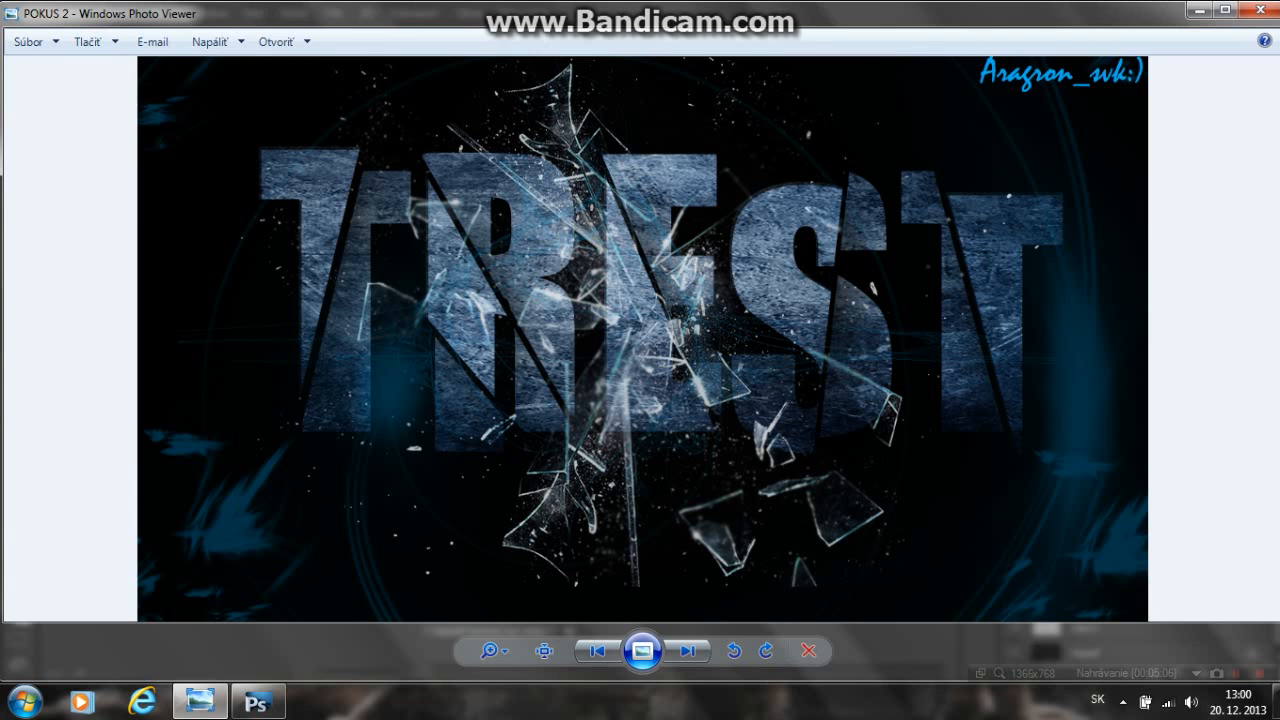
pyautogui.click(1199, 10)
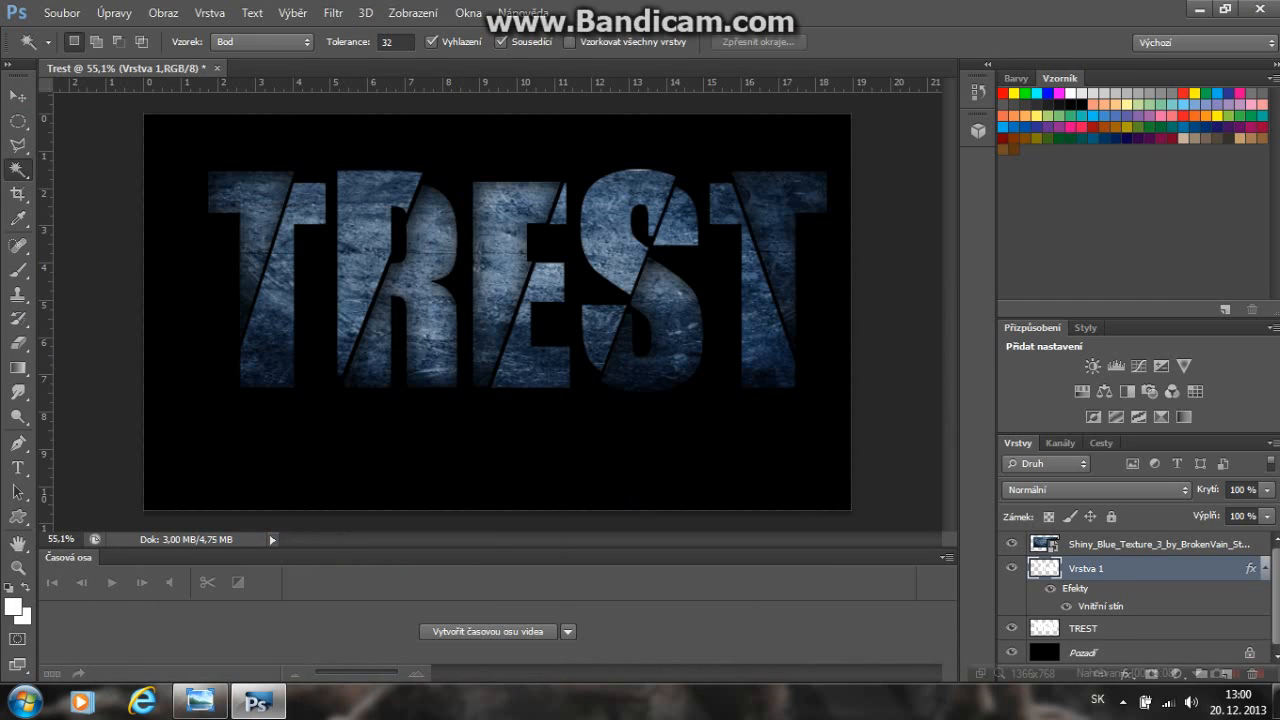
pyautogui.click(1233, 10)
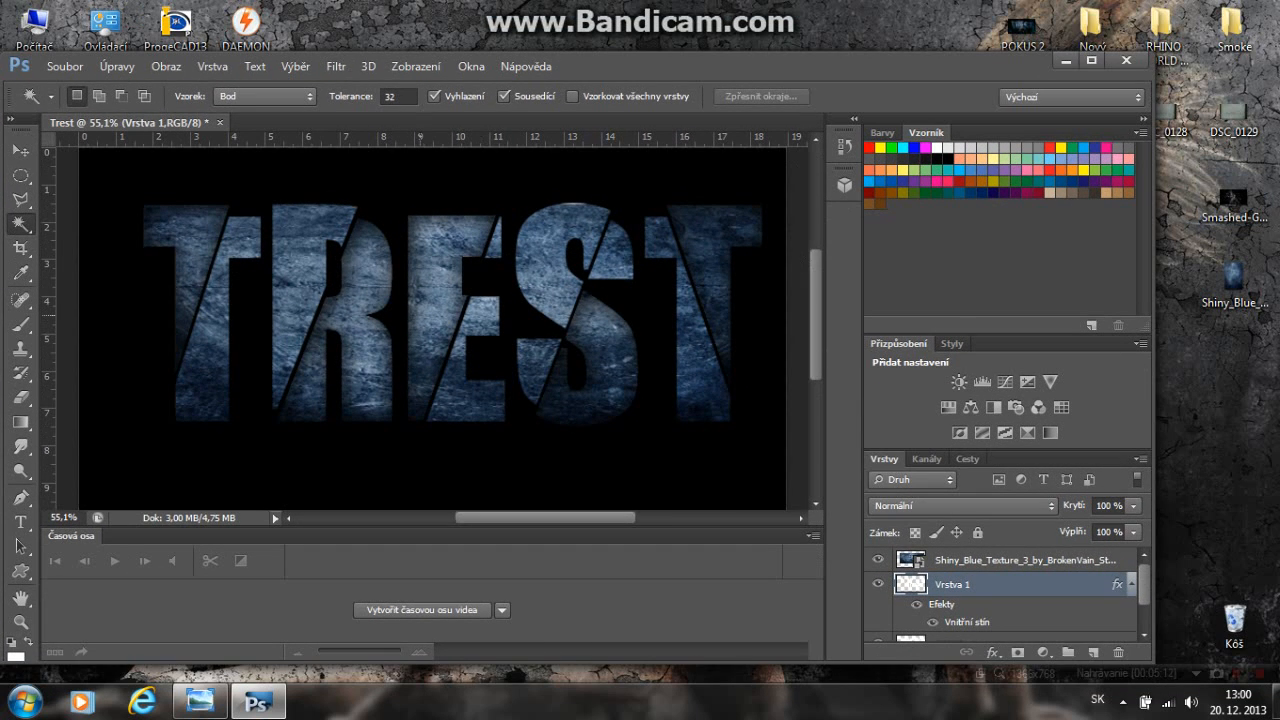
pyautogui.moveTo(1233, 205); pyautogui.dragTo(420, 315)
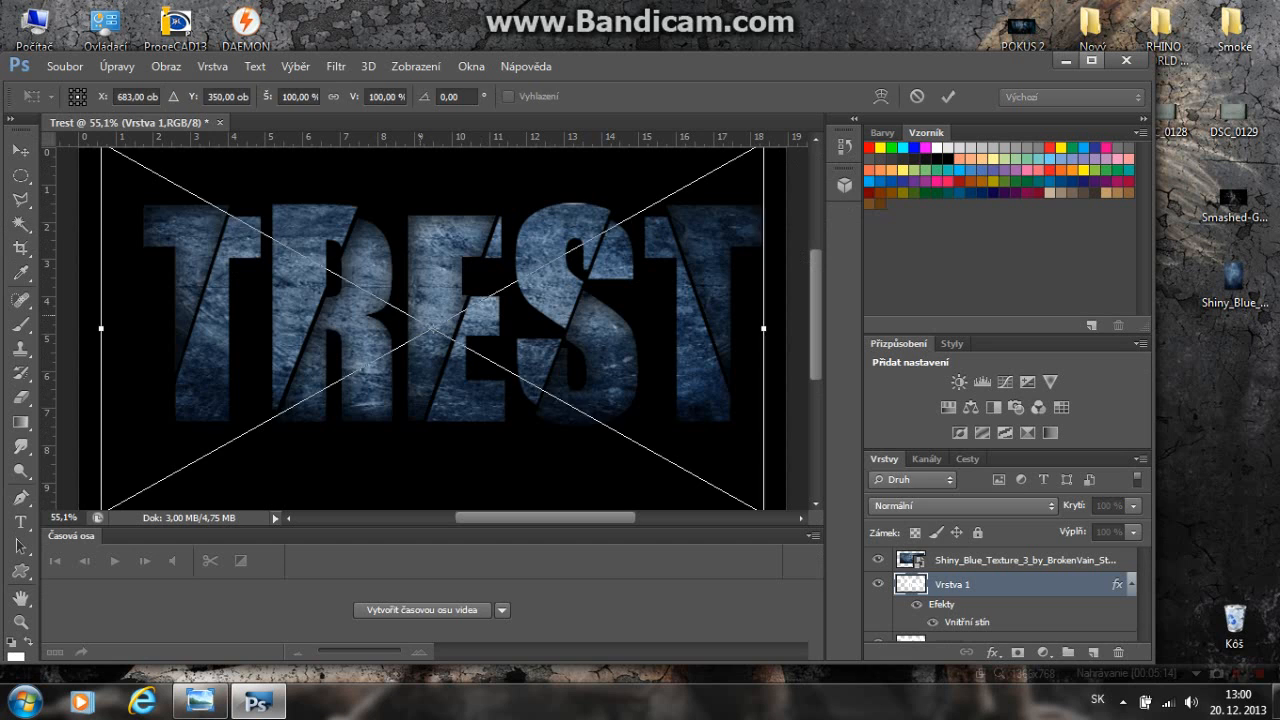
pyautogui.click(1091, 60)
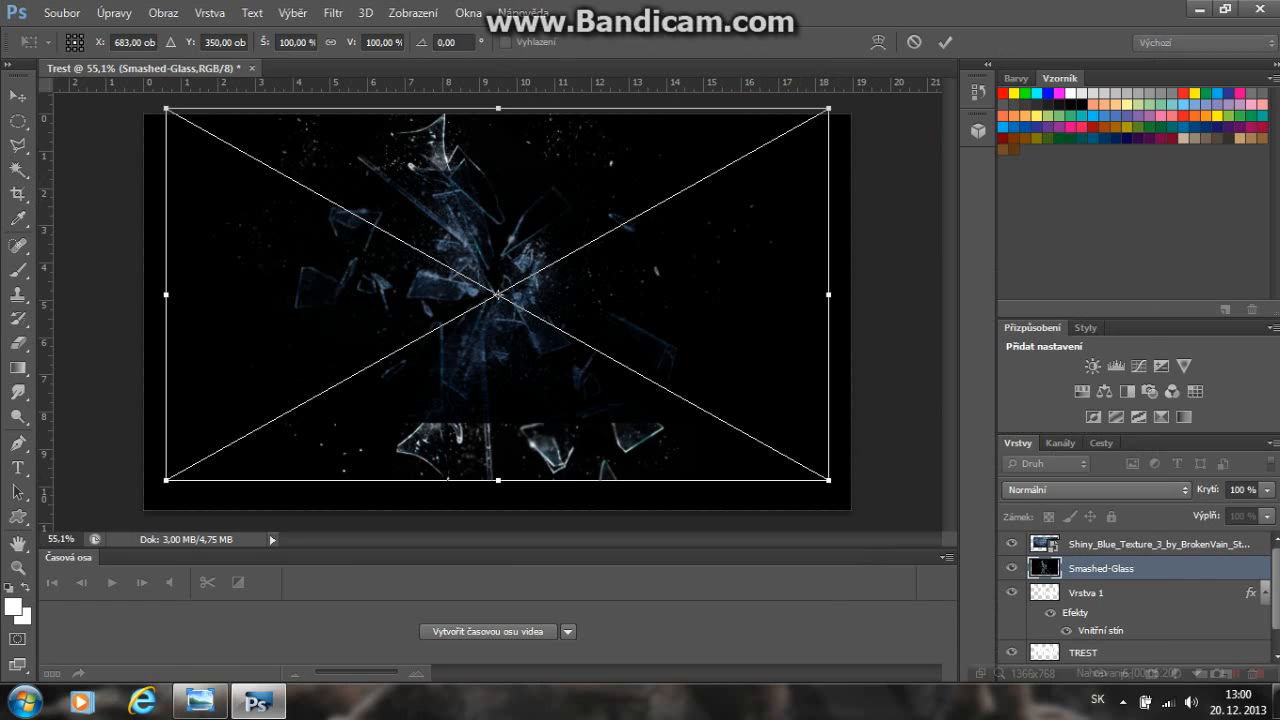
pyautogui.click(944, 42)
pyautogui.click(18, 168)
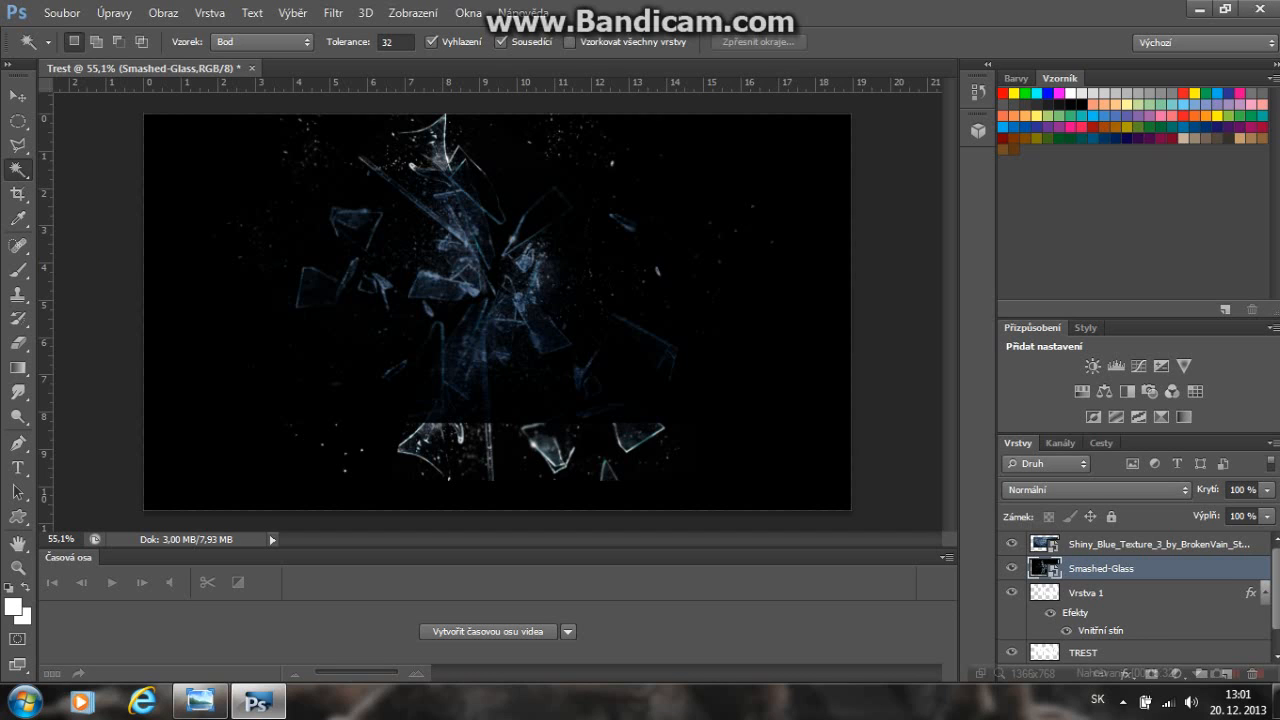
# Move the Smashed-Glass layer above the blue texture layer and set its blend mode to Závoj (Screen), keeping 100% opacity
pyautogui.moveTo(1100, 568); pyautogui.dragTo(1100, 544)
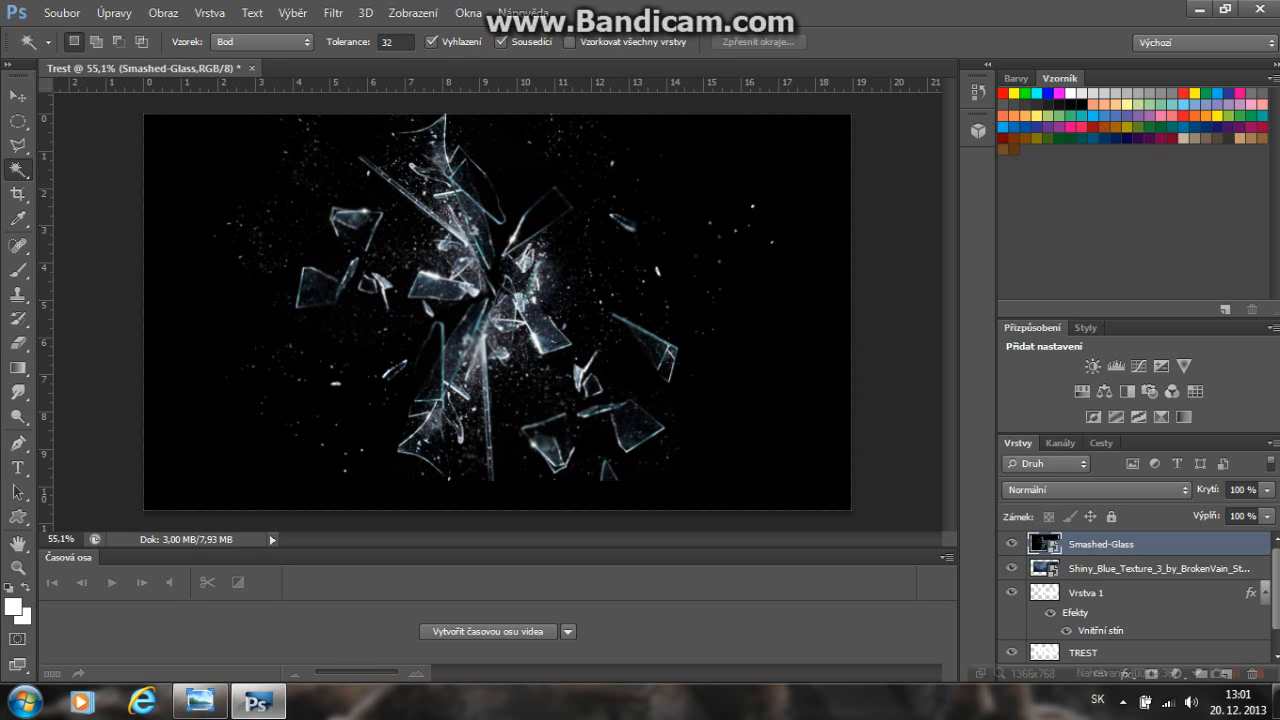
pyautogui.click(1095, 489)
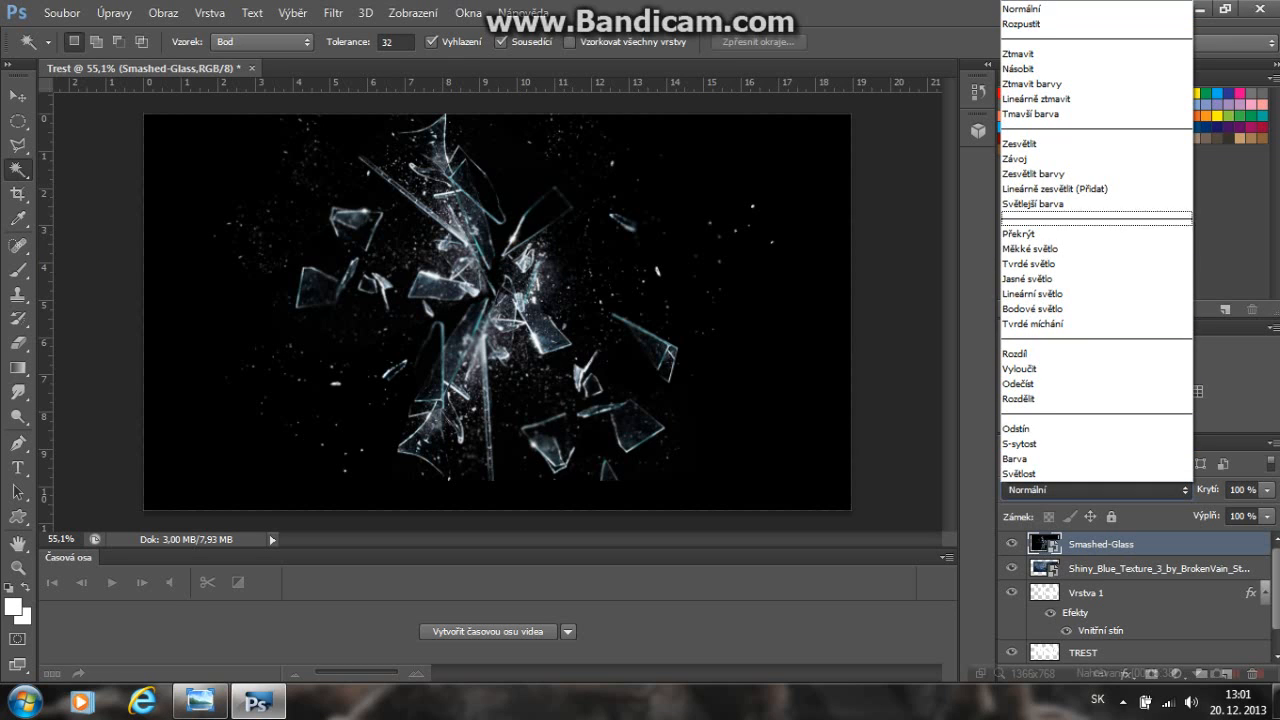
pyautogui.click(1097, 158)
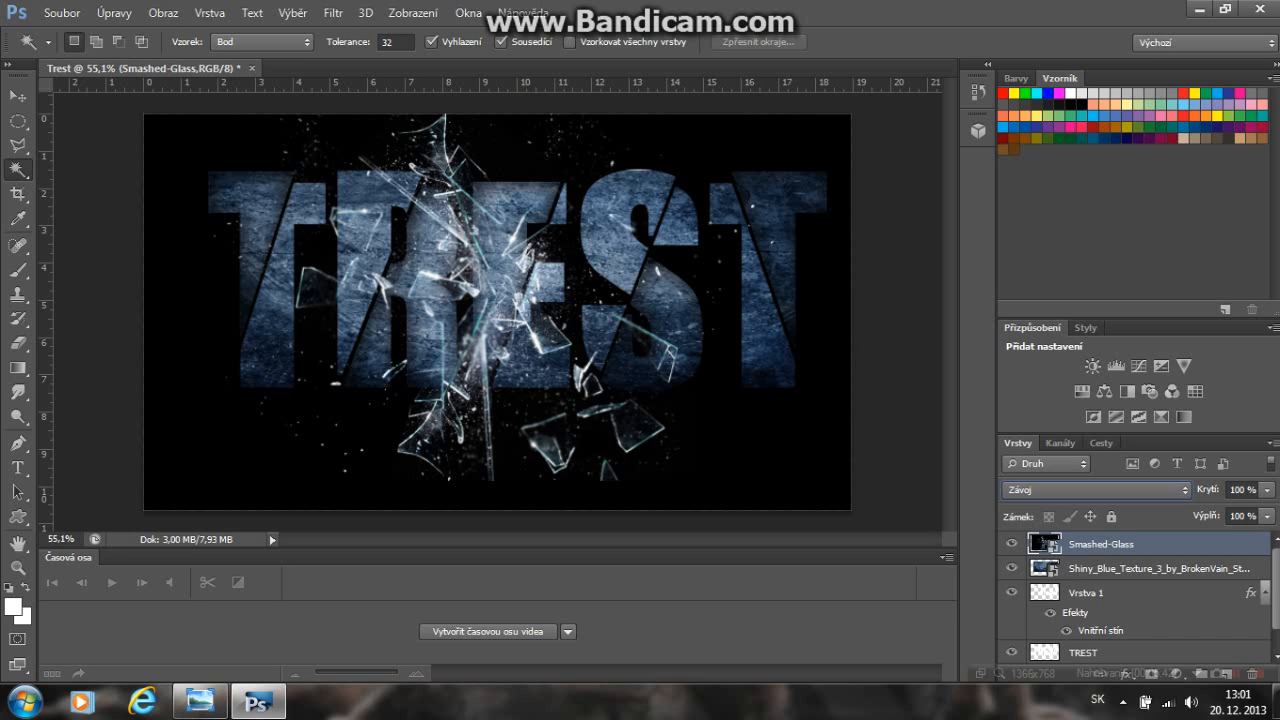
pyautogui.click(1266, 489)
pyautogui.moveTo(1267, 510)
pyautogui.mouseDown()
pyautogui.moveTo(1203, 511)
pyautogui.moveTo(1266, 510)
pyautogui.mouseUp()
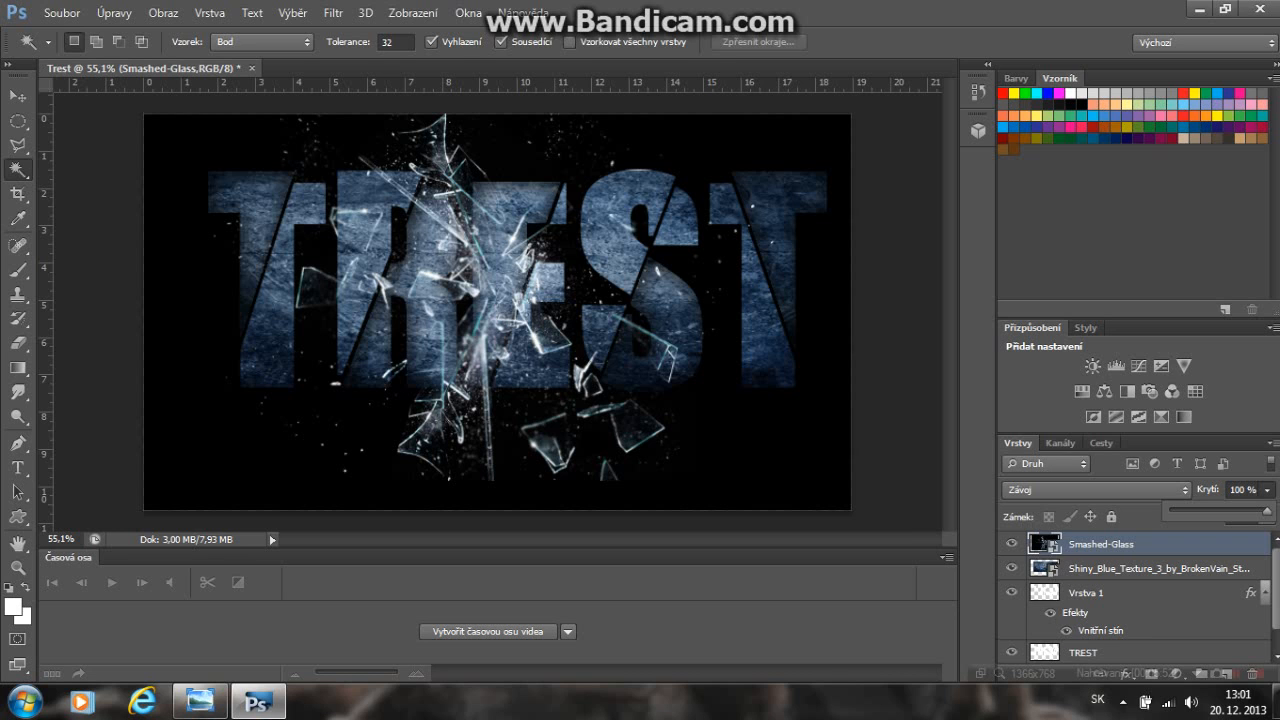
# Check the POKUS 2 picture, rasterize the Smashed-Glass layer for painting and enlarge the 563 brush tip to 1289 px
pyautogui.moveTo(200, 700)
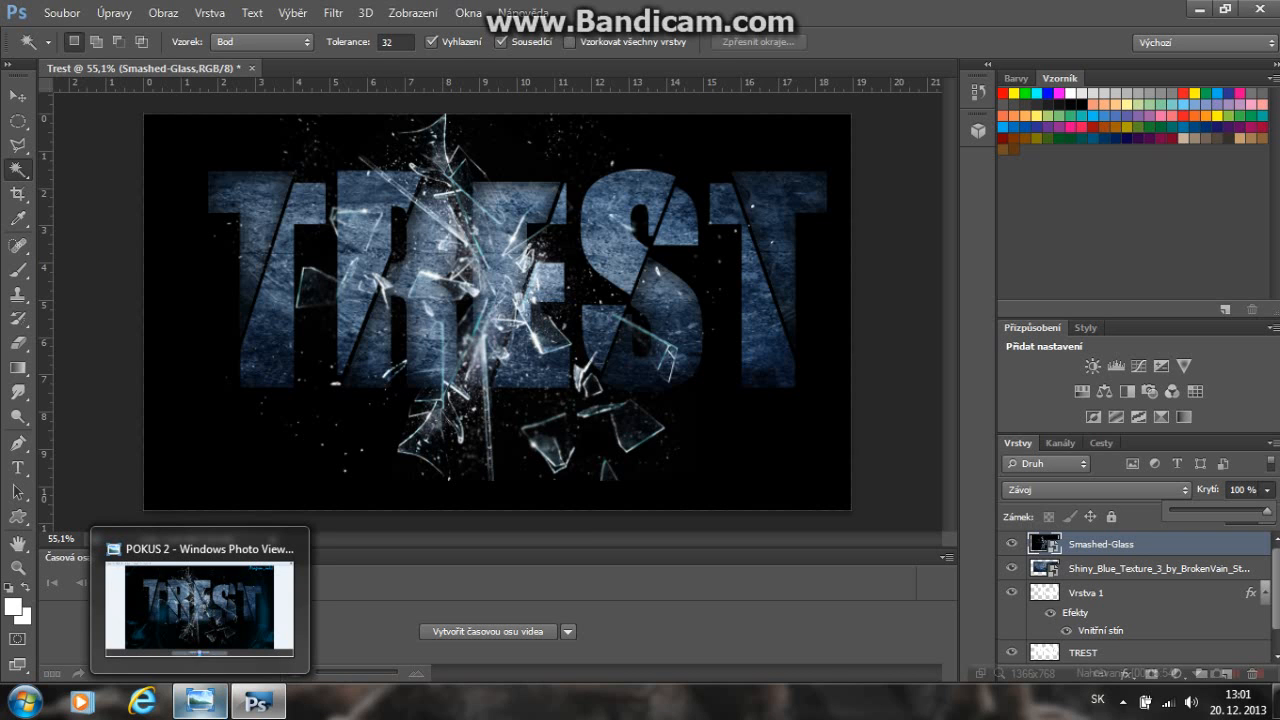
pyautogui.click(200, 700)
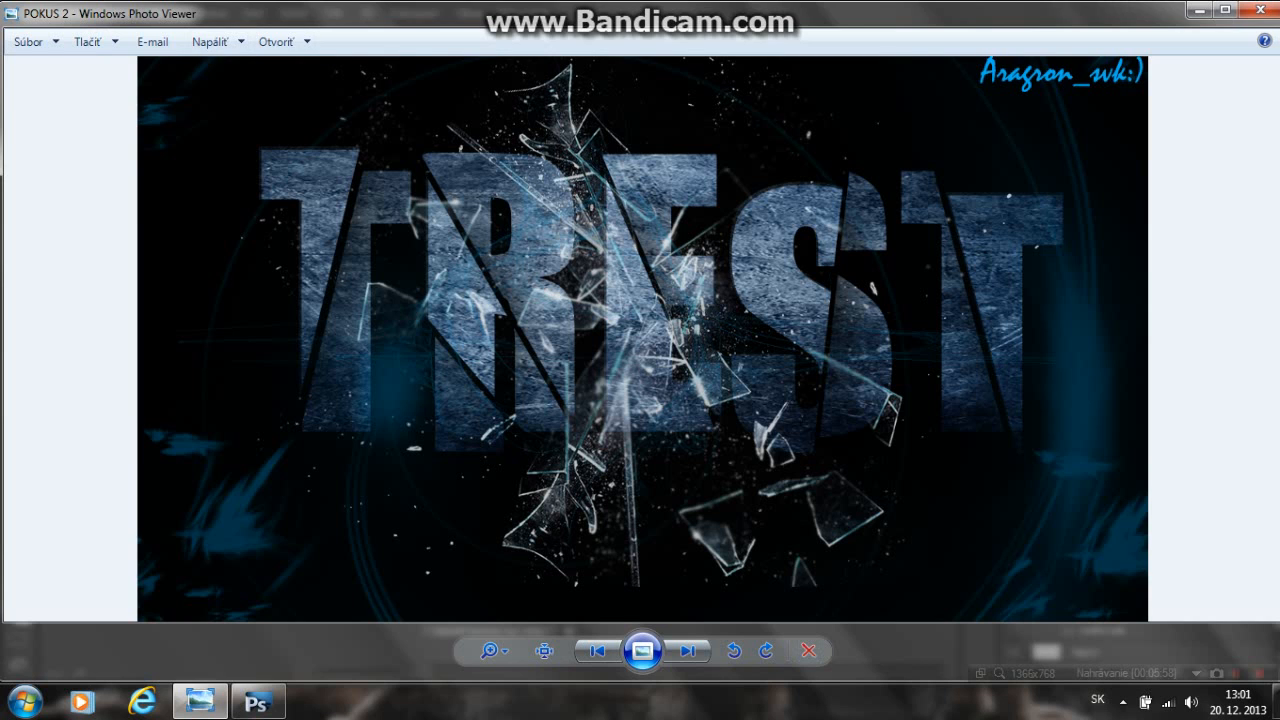
pyautogui.click(1196, 10)
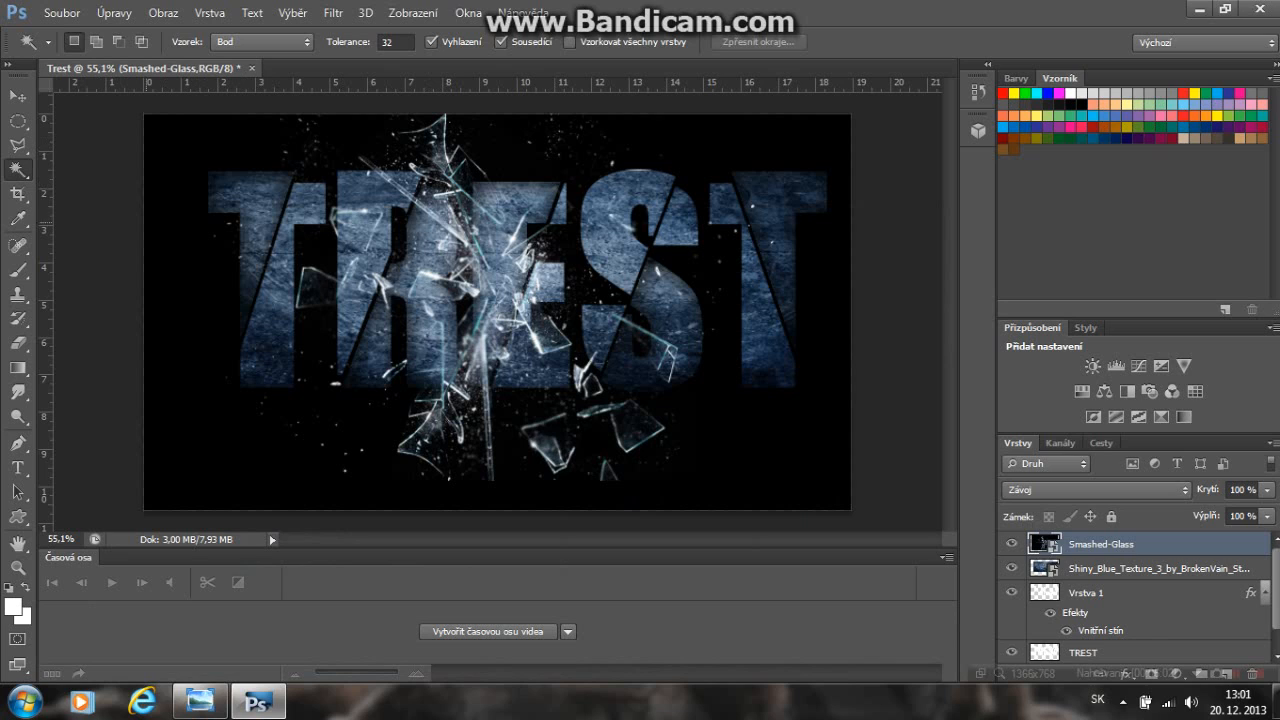
pyautogui.press('b')
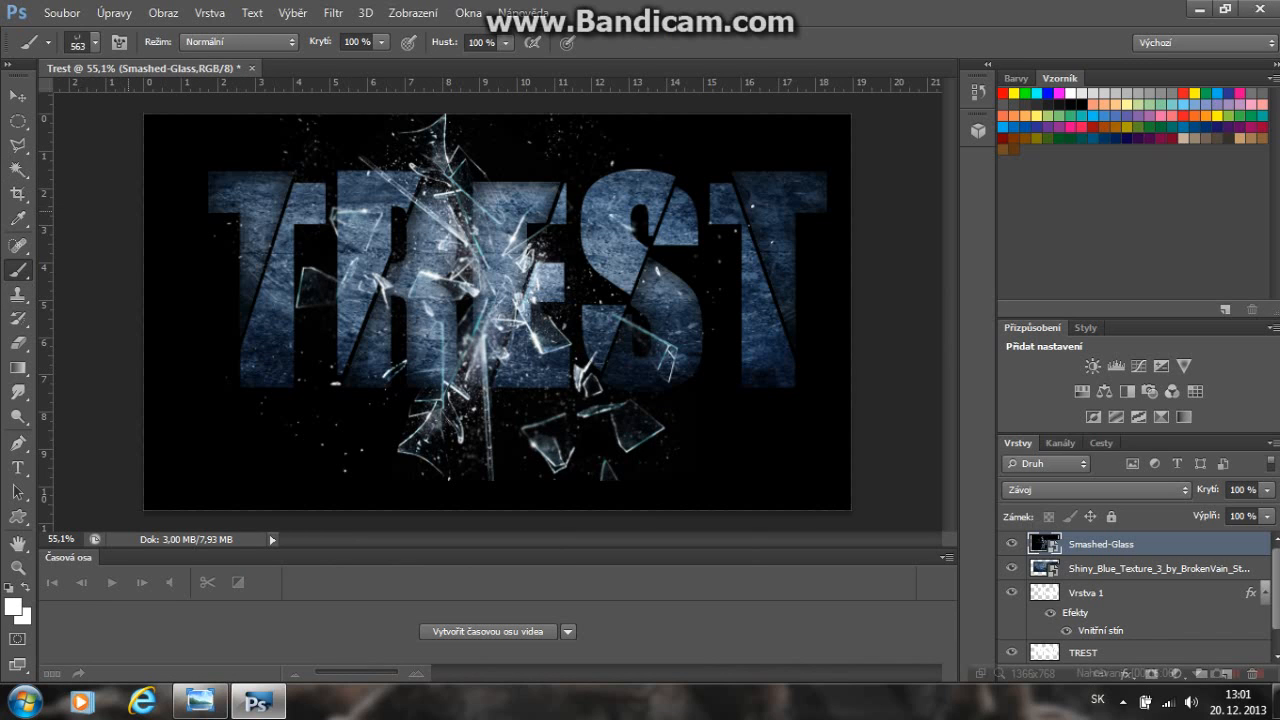
pyautogui.press('Return')
pyautogui.click(94, 42)
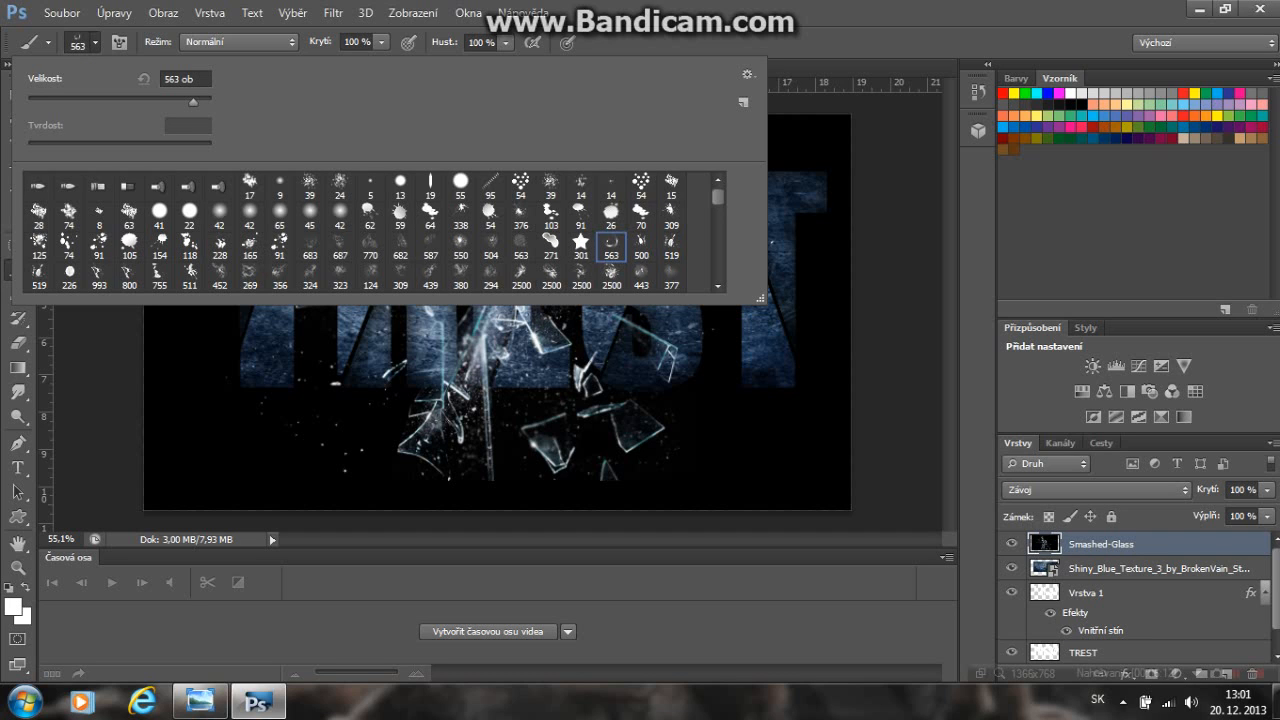
pyautogui.moveTo(193, 101); pyautogui.dragTo(196, 101)
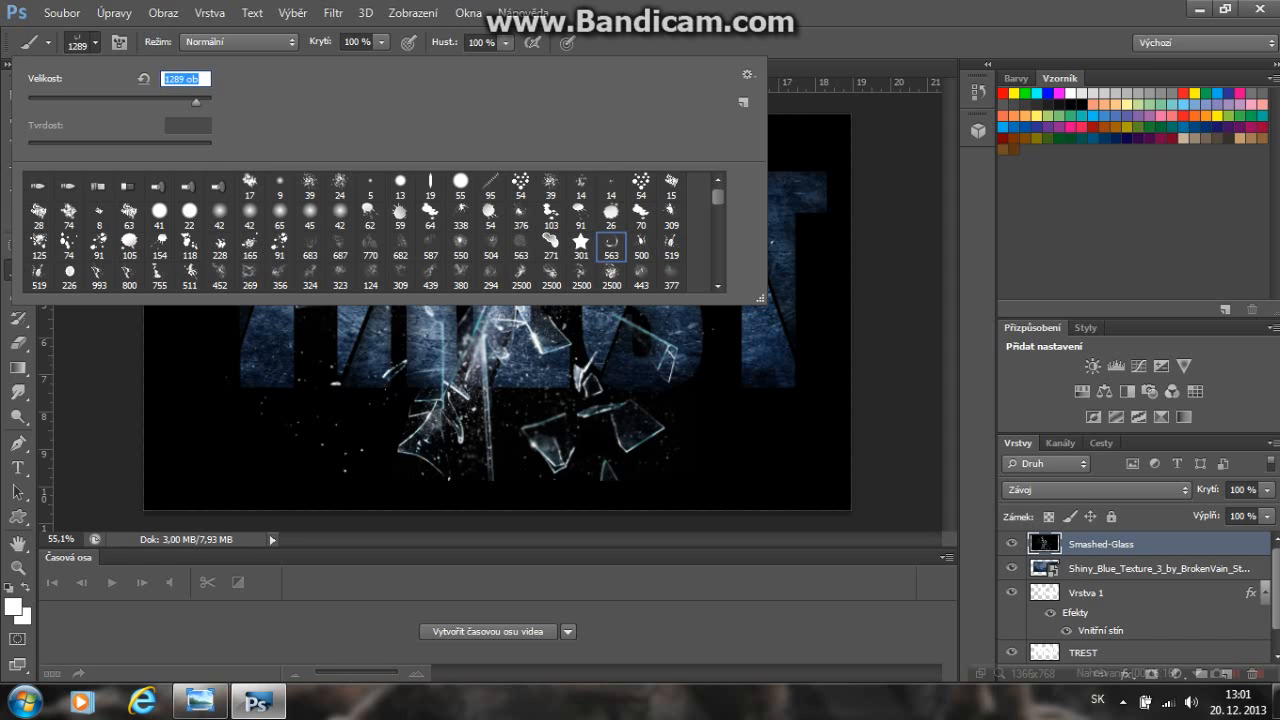
pyautogui.press('Return')
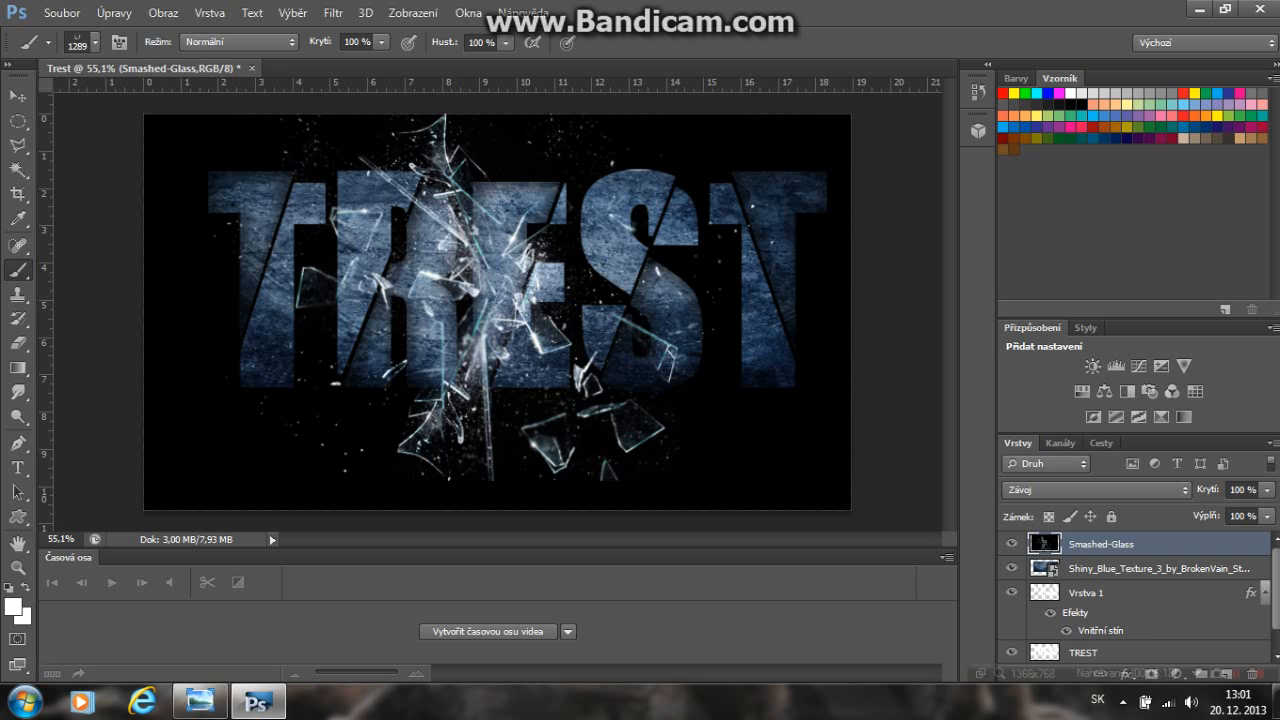
# Try stamping the light-ring brush in white over the middle of the text twice, undoing each stamp
pyautogui.click(525, 318)
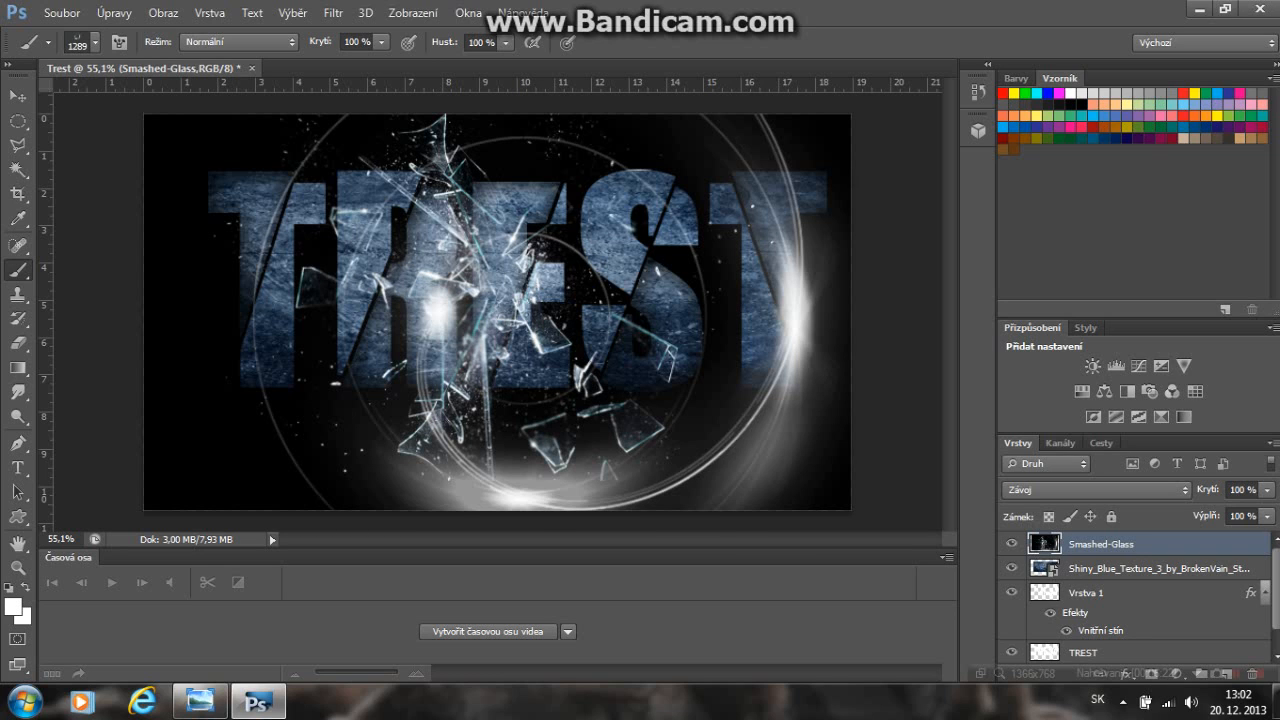
pyautogui.click(114, 12)
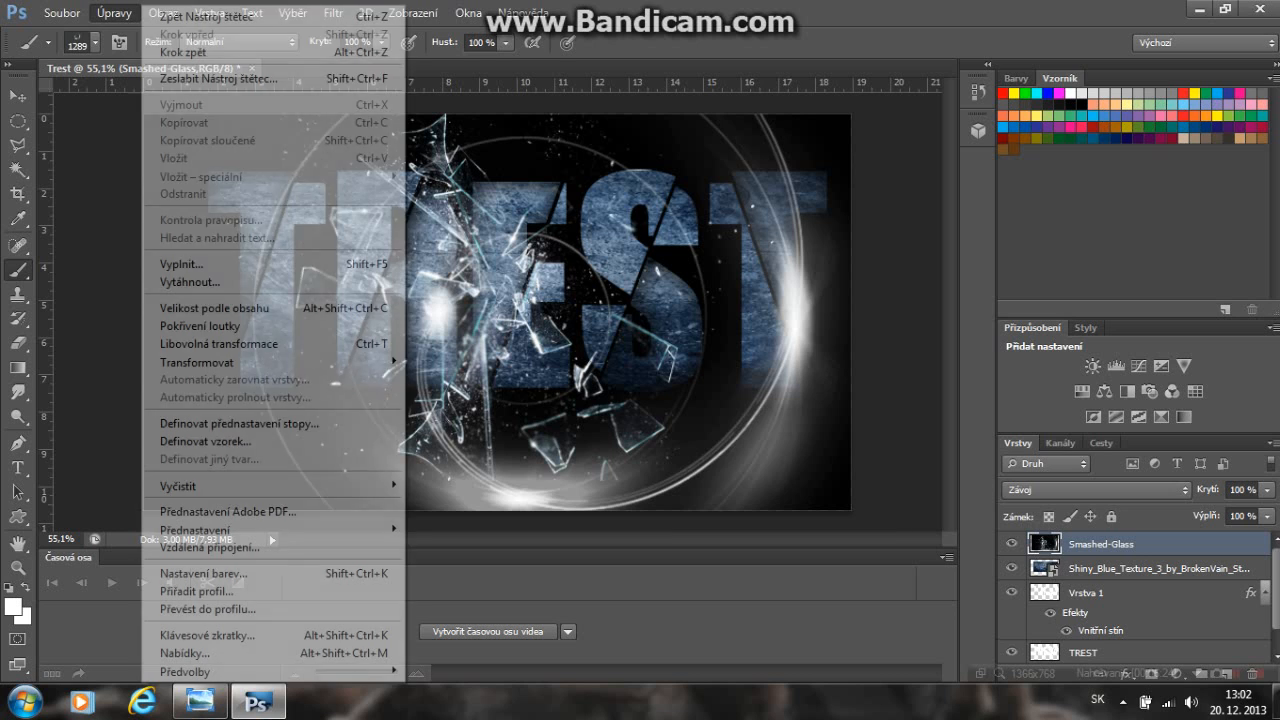
pyautogui.click(175, 51)
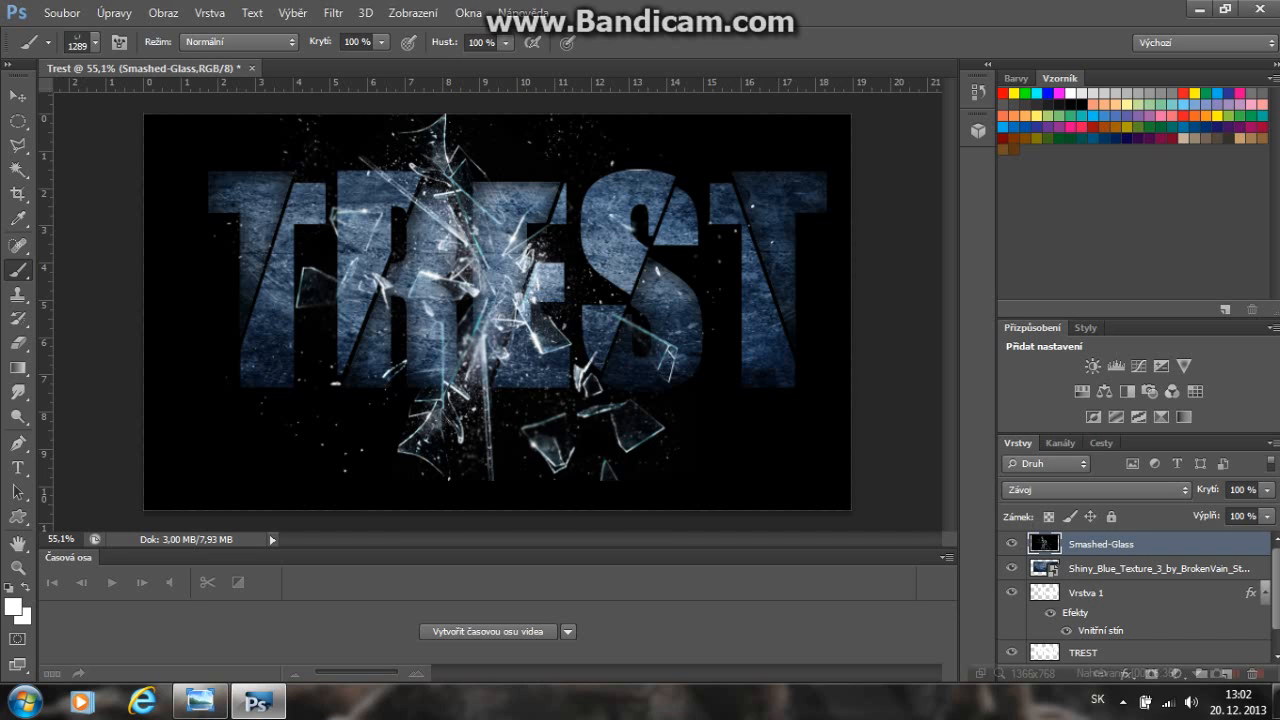
pyautogui.click(497, 305)
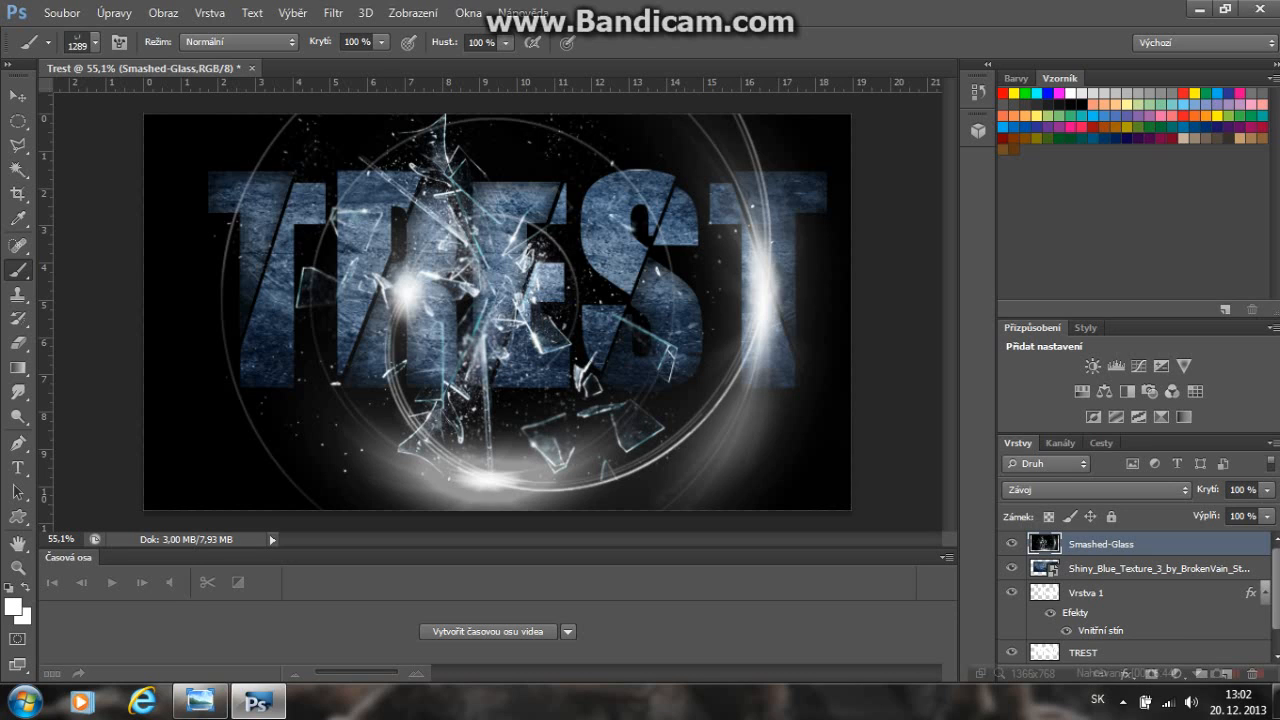
pyautogui.click(114, 13)
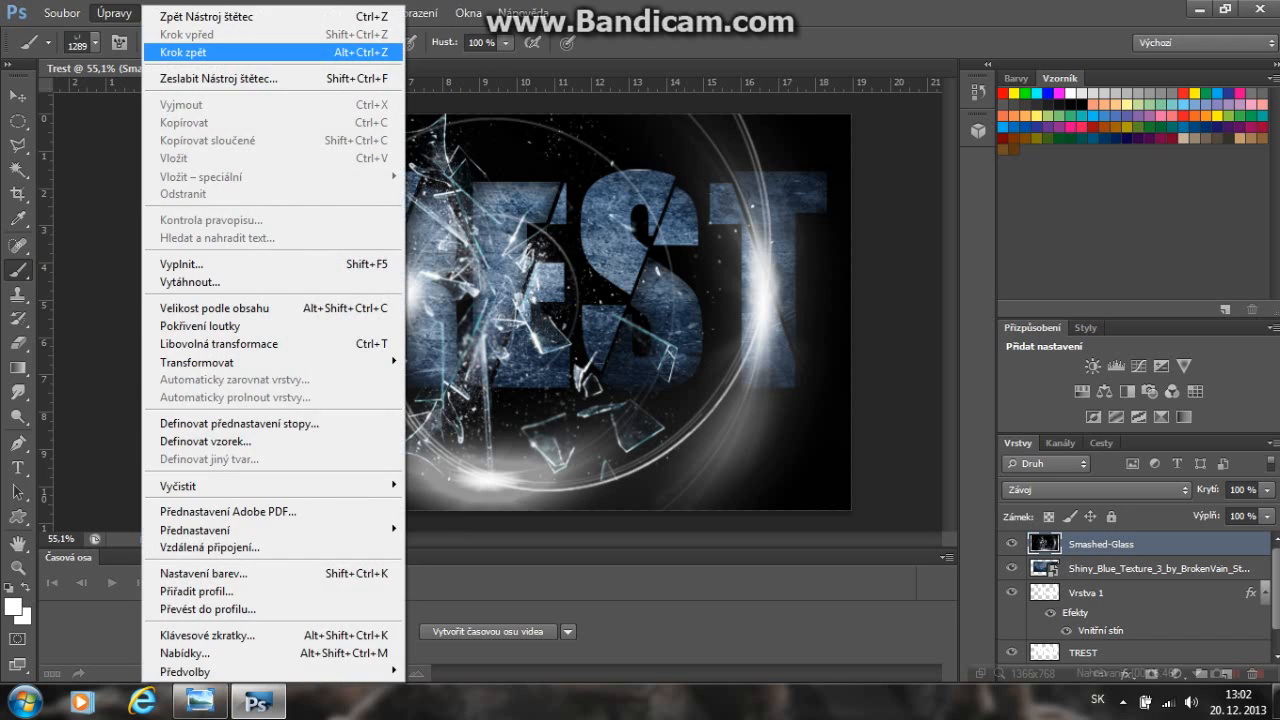
pyautogui.click(130, 49)
# Sample a dark blue from the text texture as foreground colour and stamp the light-ring brush once over the middle of the text
pyautogui.click(13, 607)
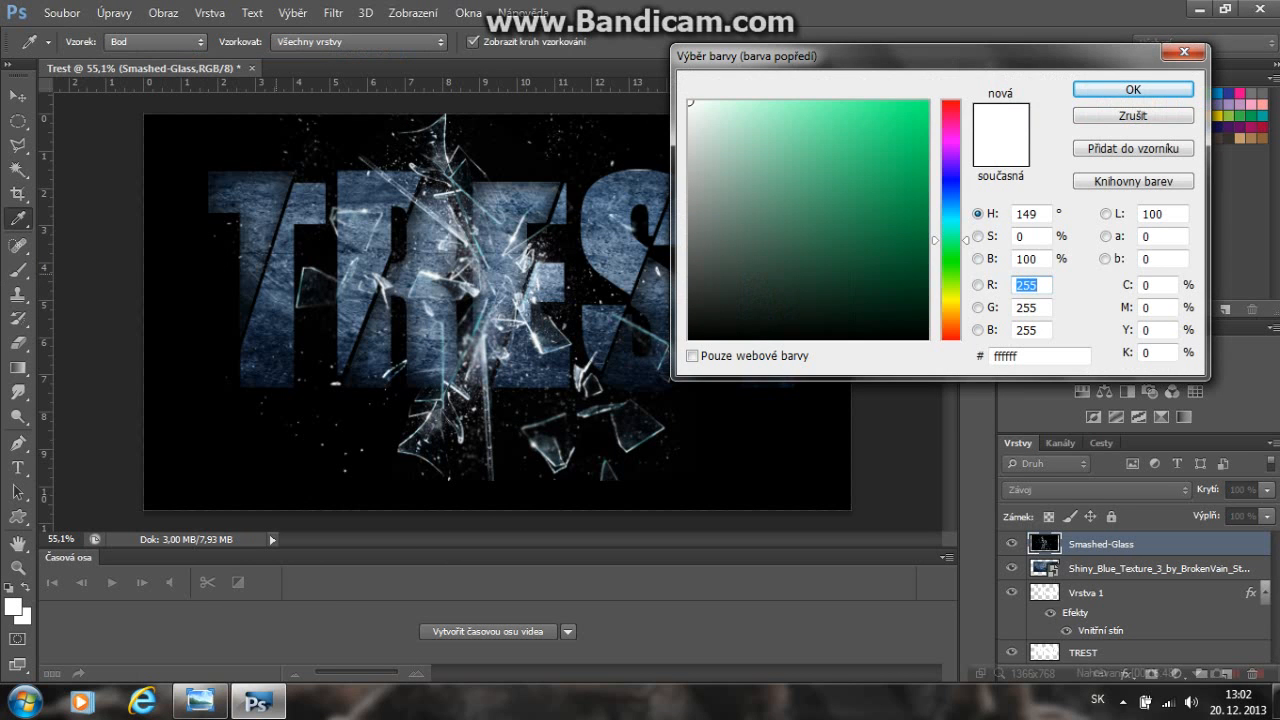
pyautogui.click(426, 333)
pyautogui.click(276, 283)
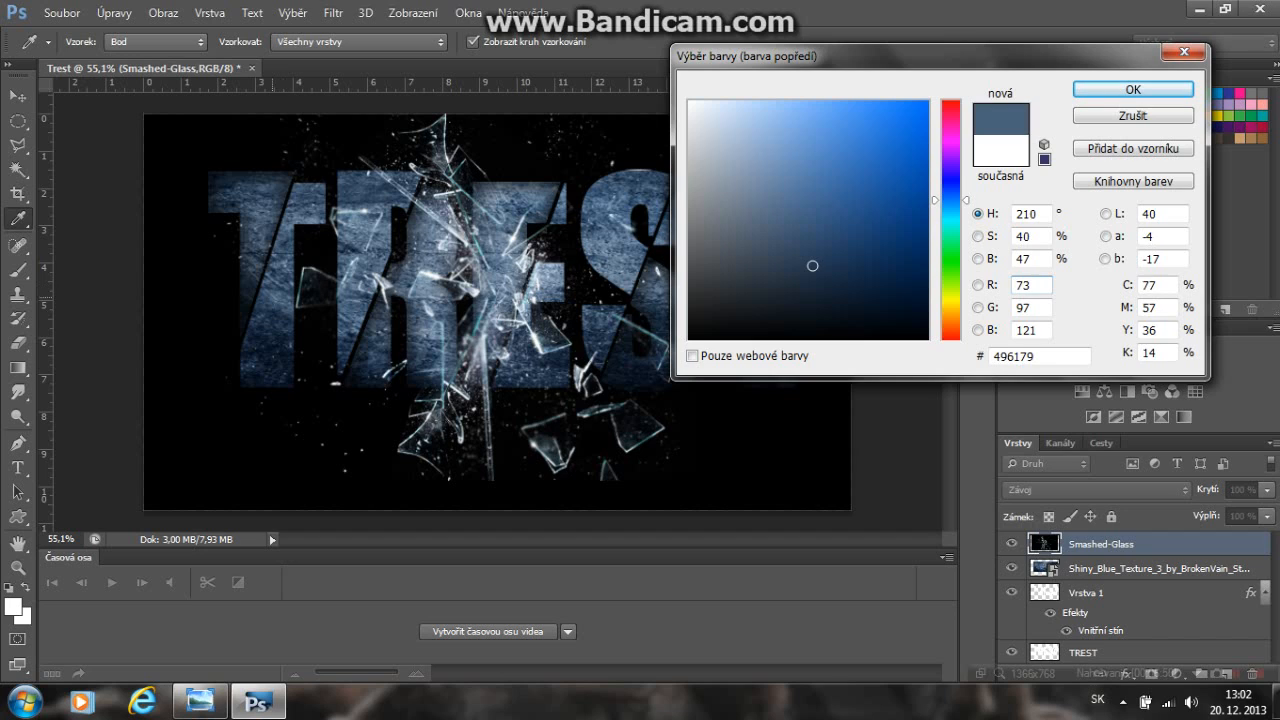
pyautogui.click(439, 253)
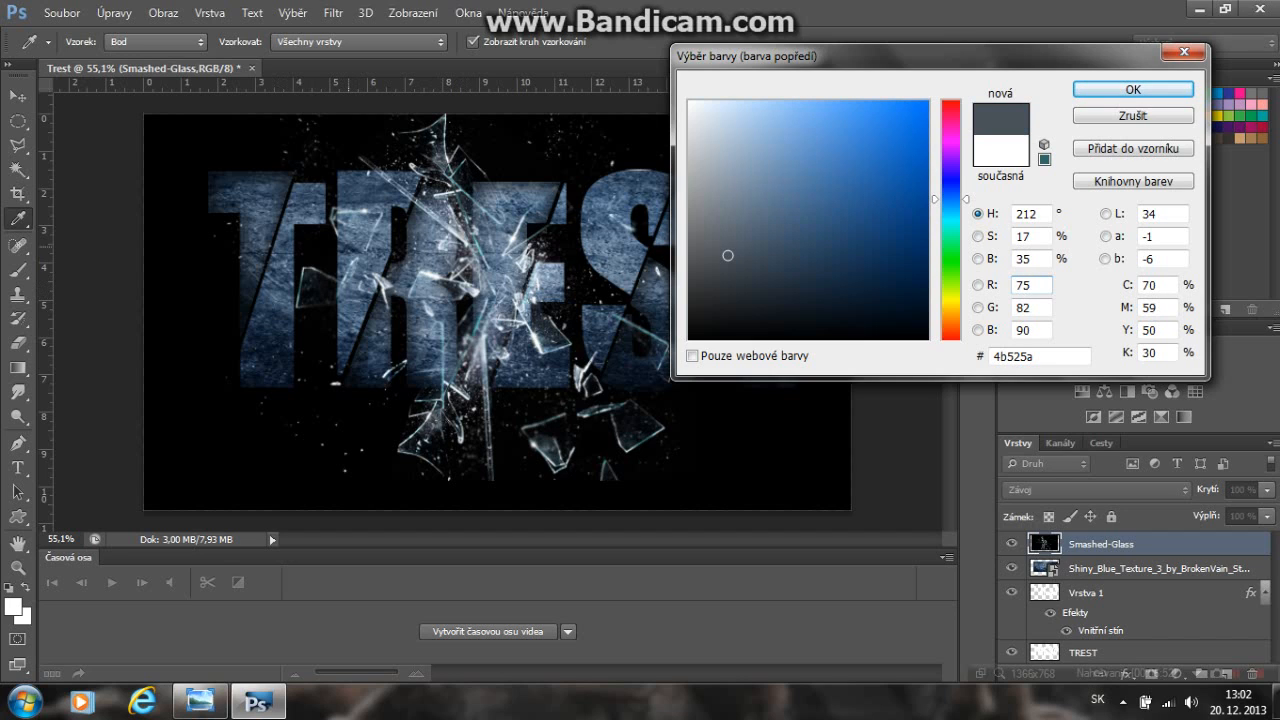
pyautogui.click(351, 219)
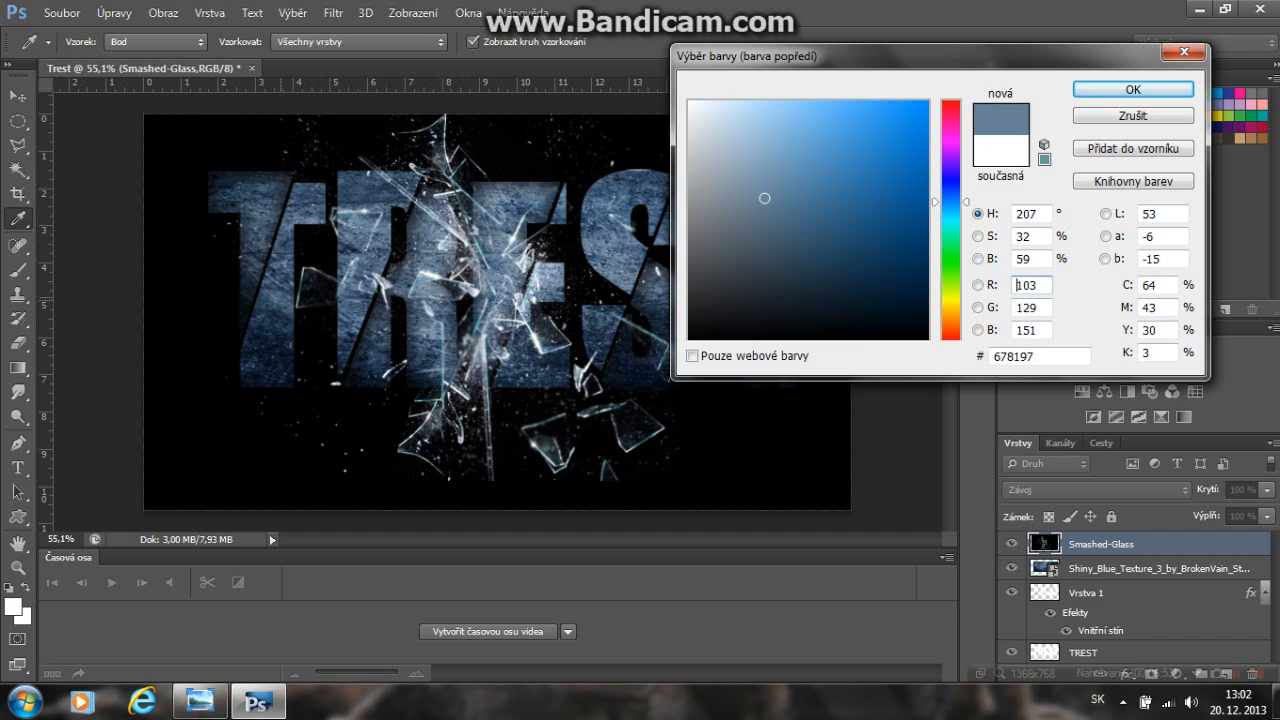
pyautogui.click(355, 177)
pyautogui.press('Return')
pyautogui.press('b')
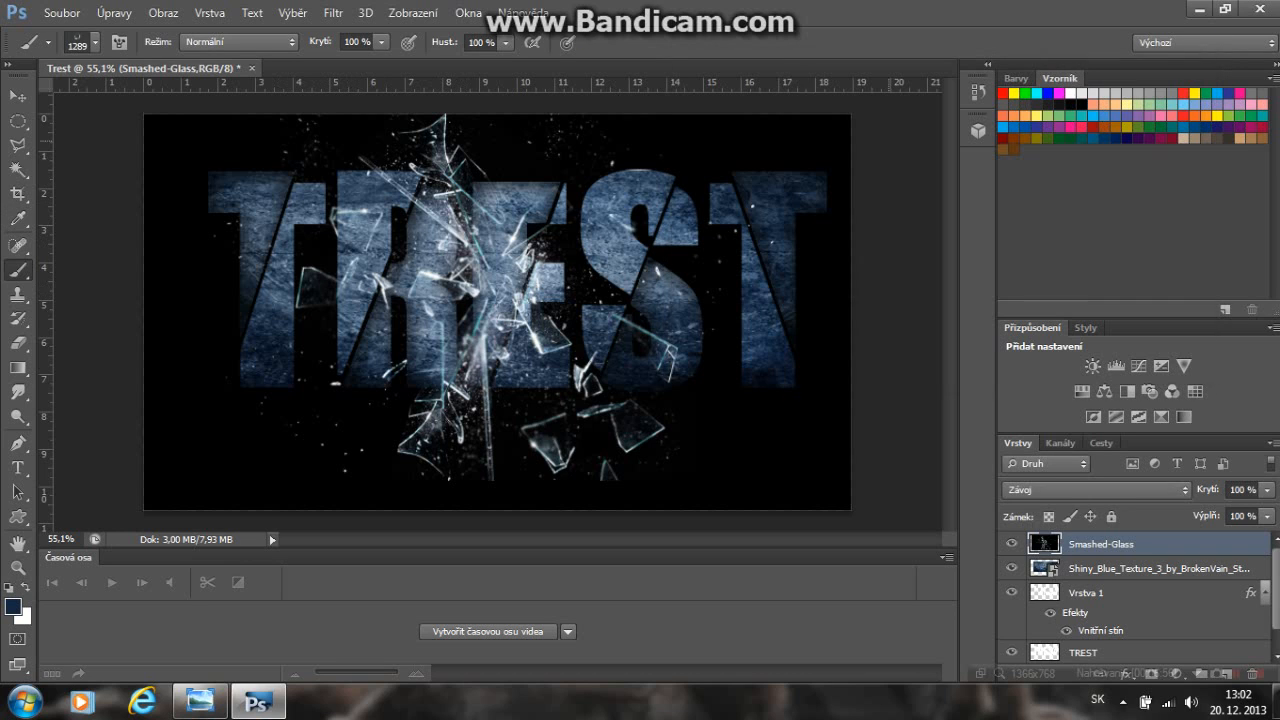
pyautogui.click(496, 291)
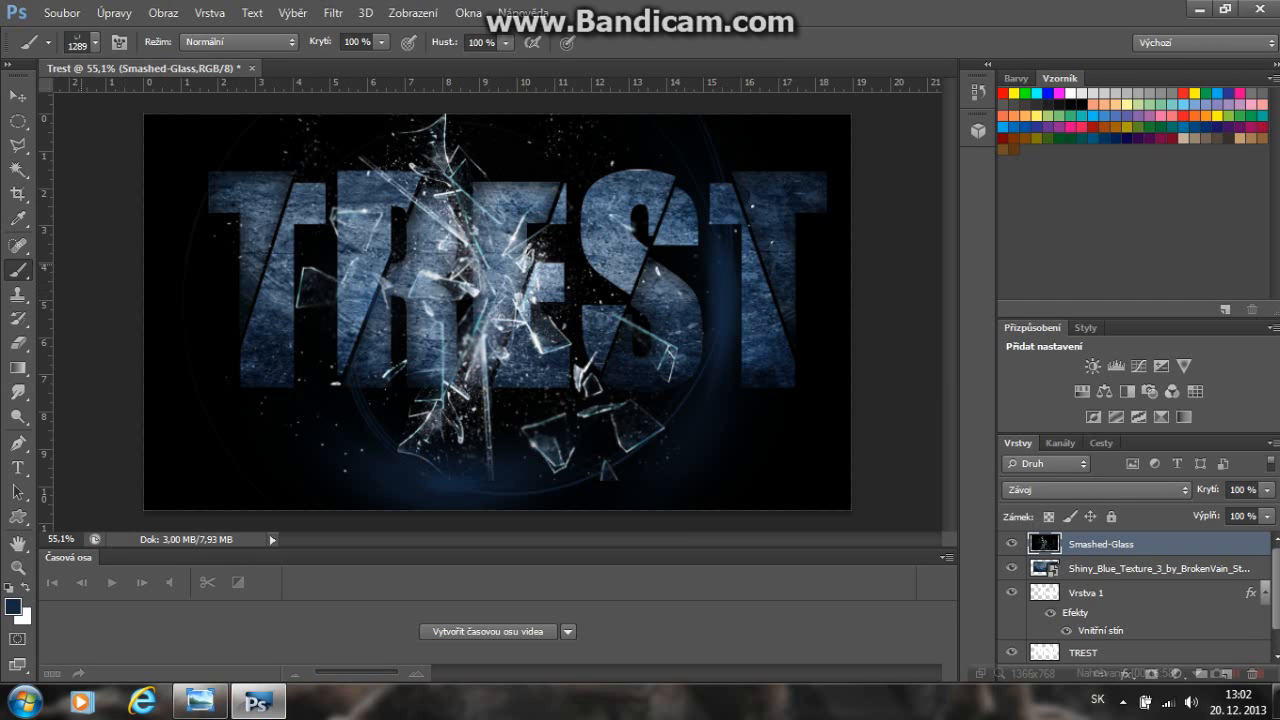
# Choose the wispy 858 px brush tip and stamp it in dark blue at the lower-left, upper-left and upper-right corners of the canvas
pyautogui.click(95, 42)
pyautogui.scroll(-10, 370, 232)
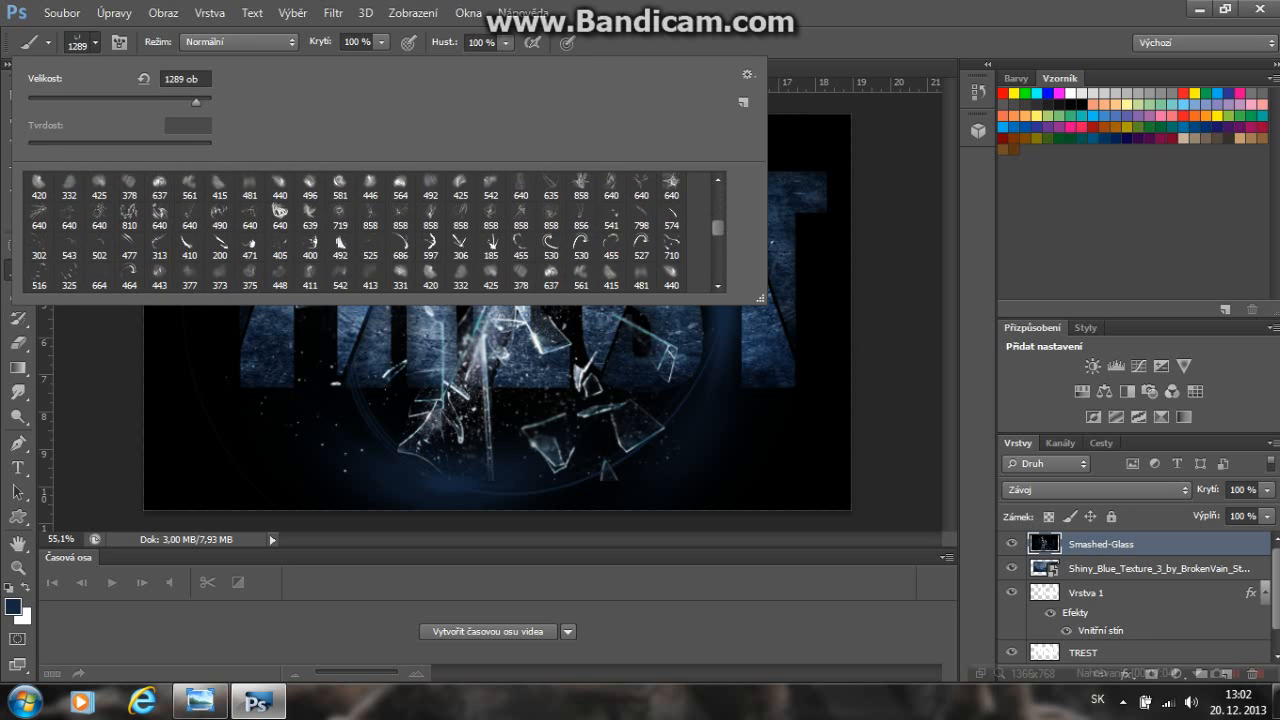
pyautogui.scroll(-8, 370, 232)
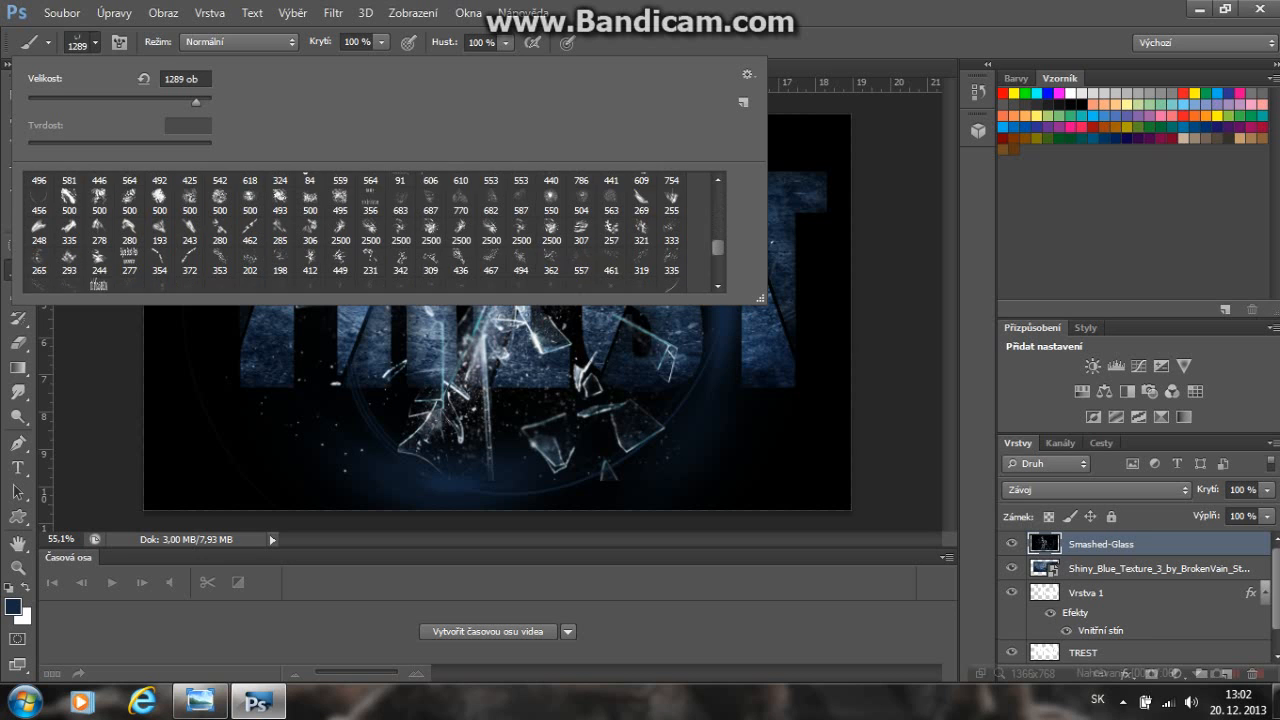
pyautogui.scroll(-8, 370, 232)
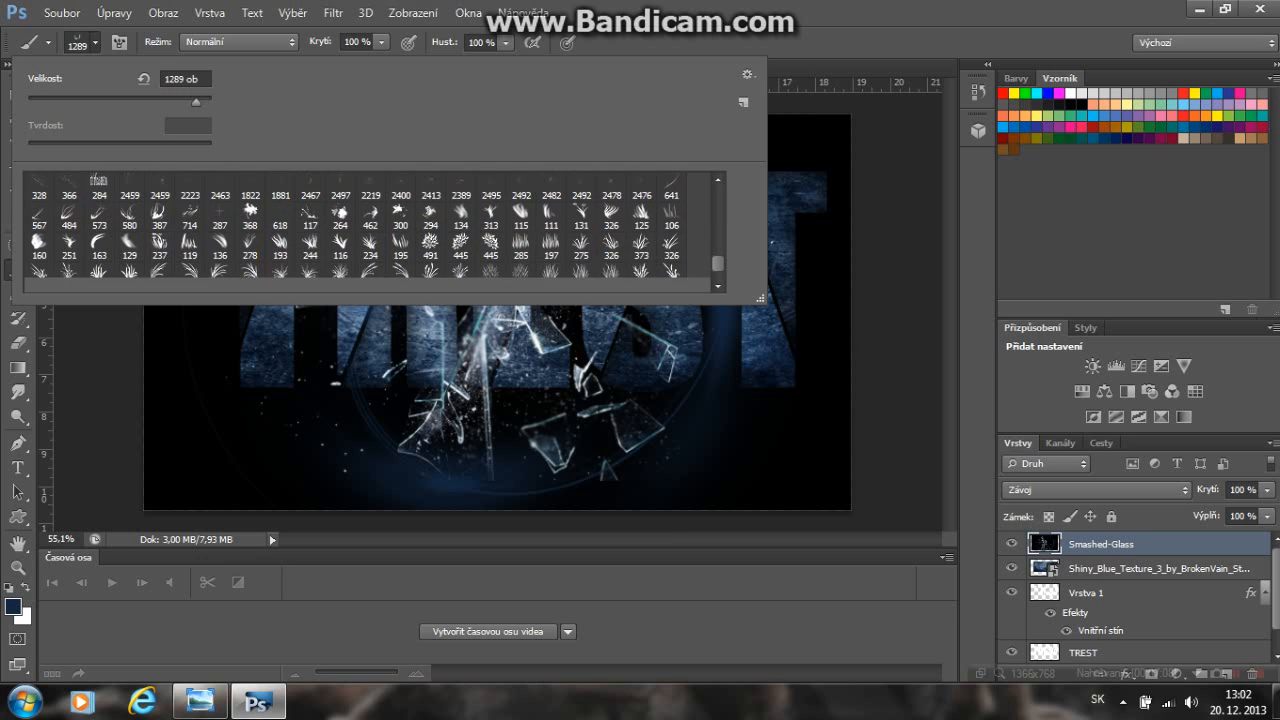
pyautogui.scroll(3, 370, 232)
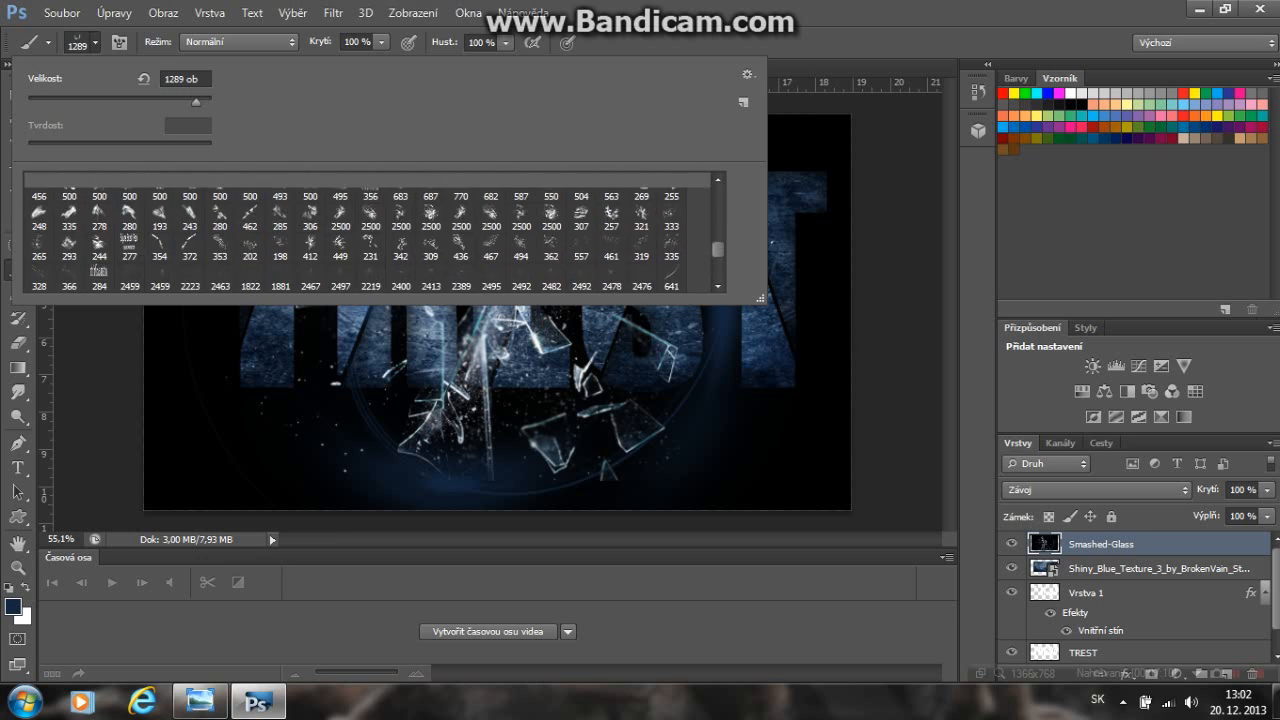
pyautogui.scroll(6, 370, 232)
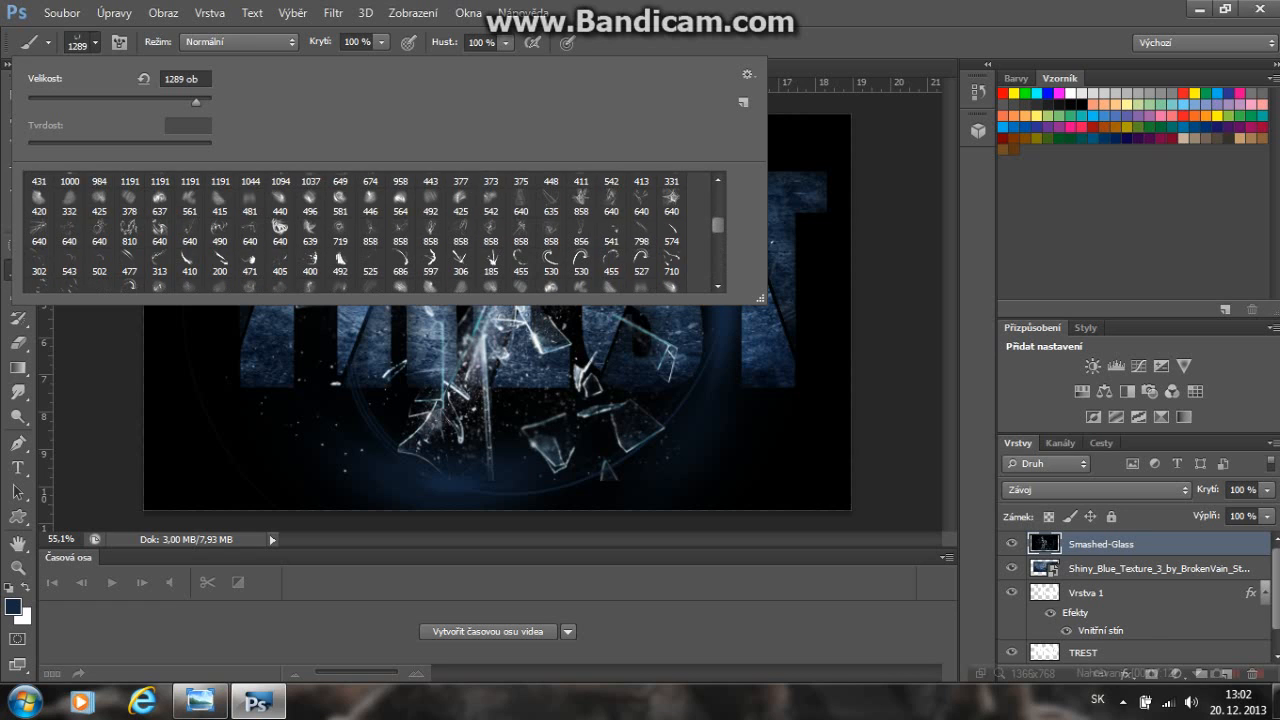
pyautogui.doubleClick(460, 228)
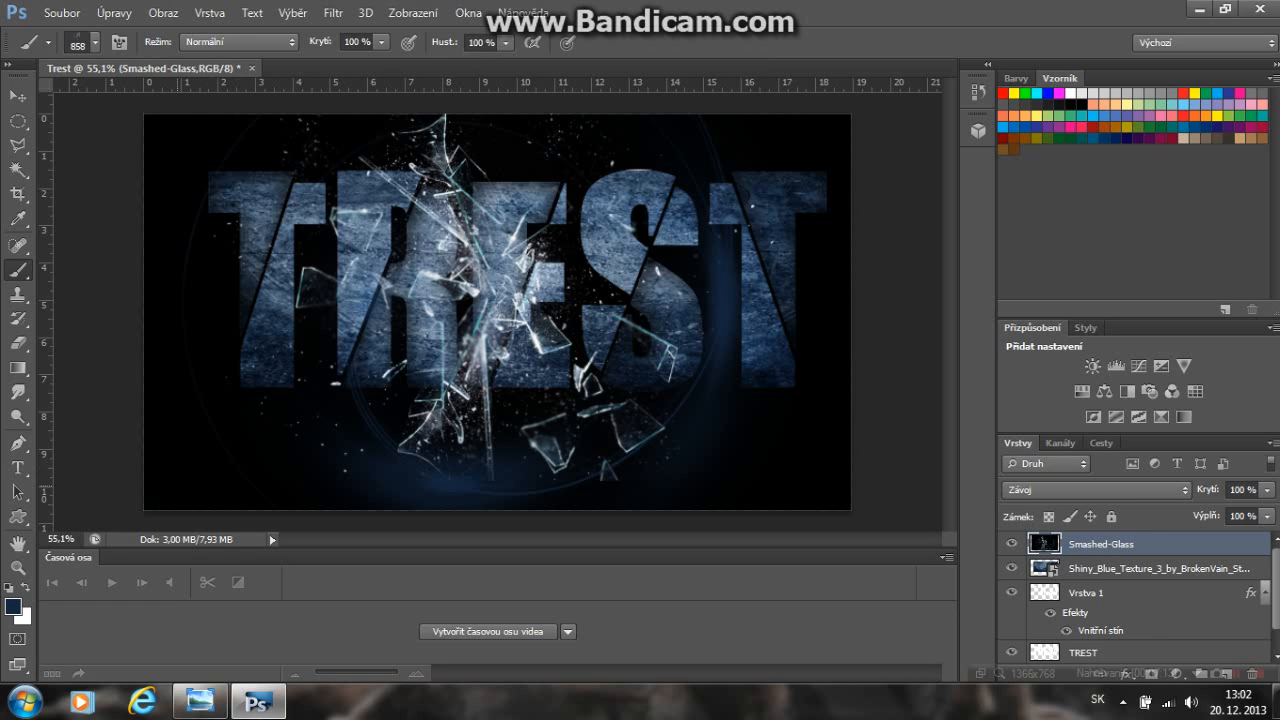
pyautogui.click(134, 492)
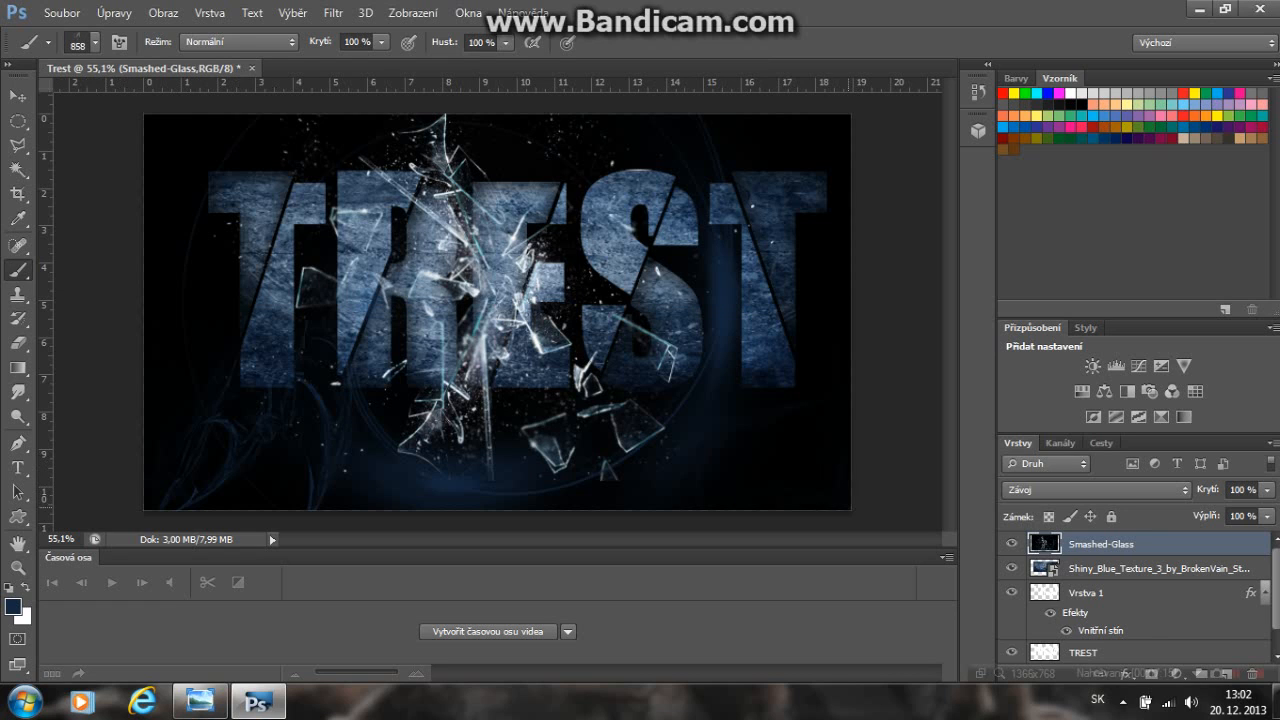
pyautogui.click(125, 117)
pyautogui.click(845, 114)
pyautogui.scroll(-2, 497, 311)
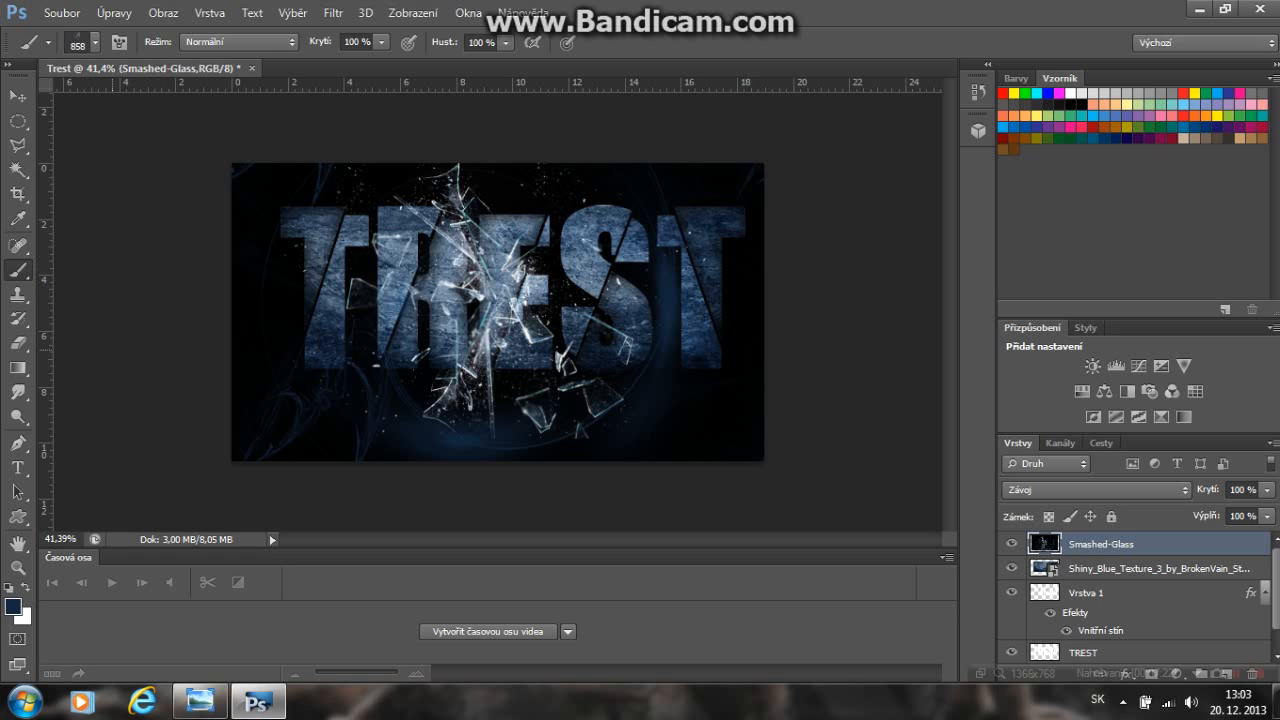
# Erase stray blue brush marks on the Smashed-Glass layer with the Eraser, using the hard round 41 px tip
pyautogui.press('e')
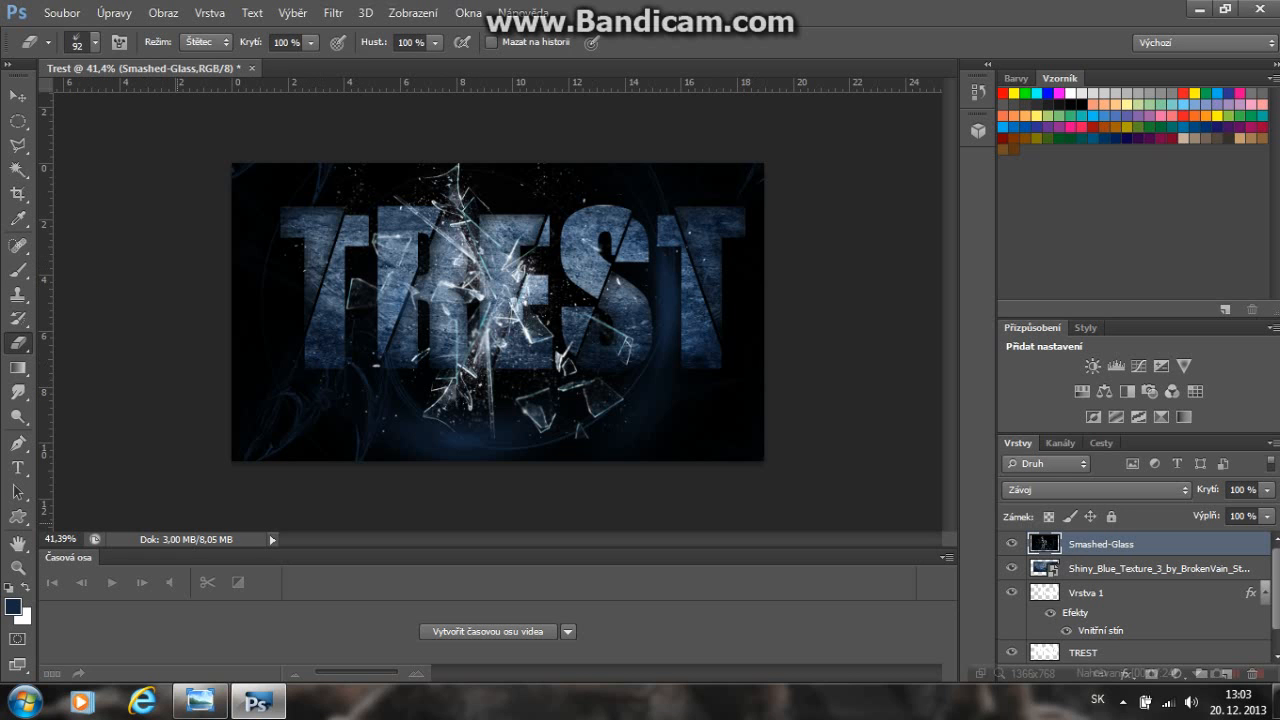
pyautogui.scroll(5, 176, 523)
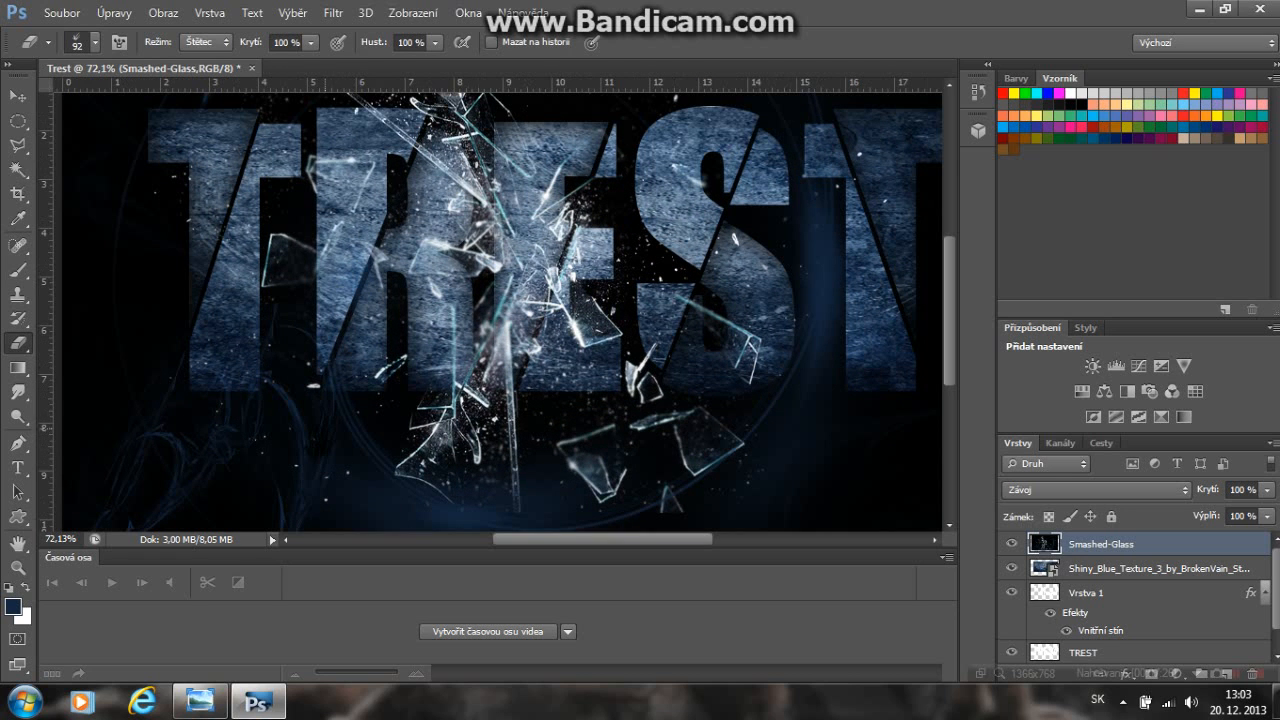
pyautogui.click(95, 42)
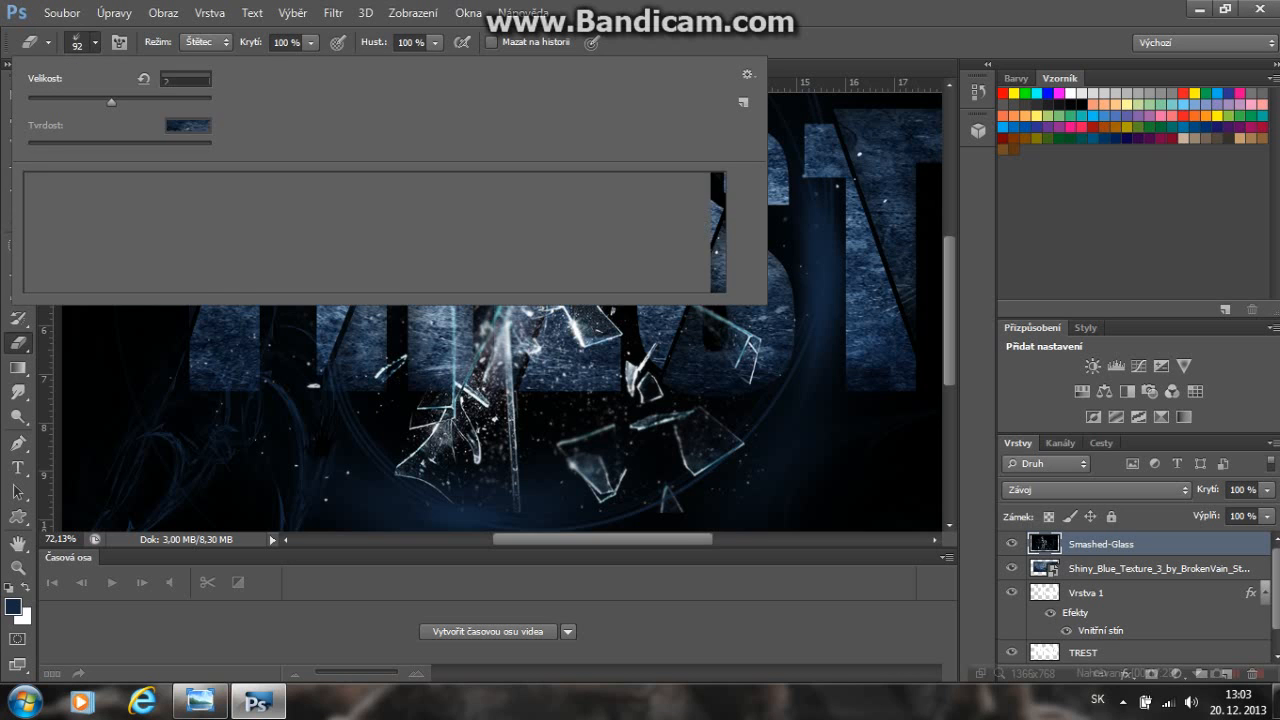
pyautogui.scroll(2, 367, 232)
pyautogui.scroll(1, 195, 296)
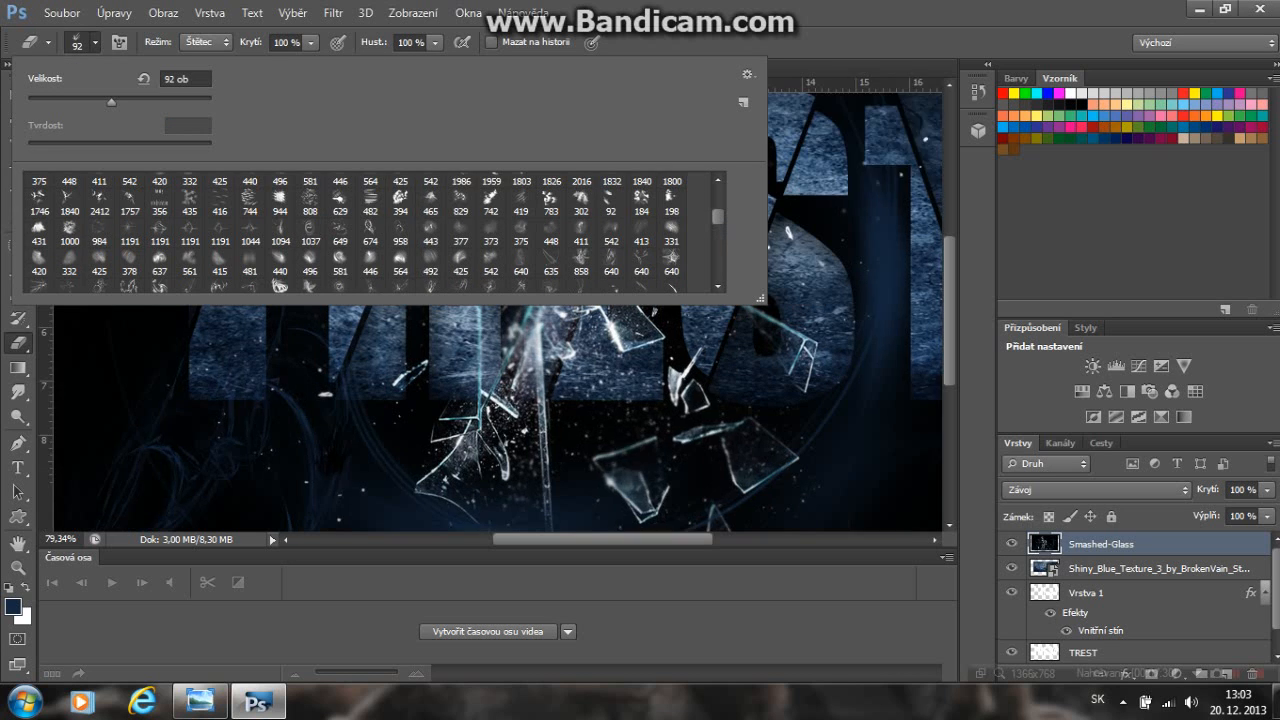
pyautogui.scroll(2, 488, 309)
pyautogui.scroll(5, 374, 232)
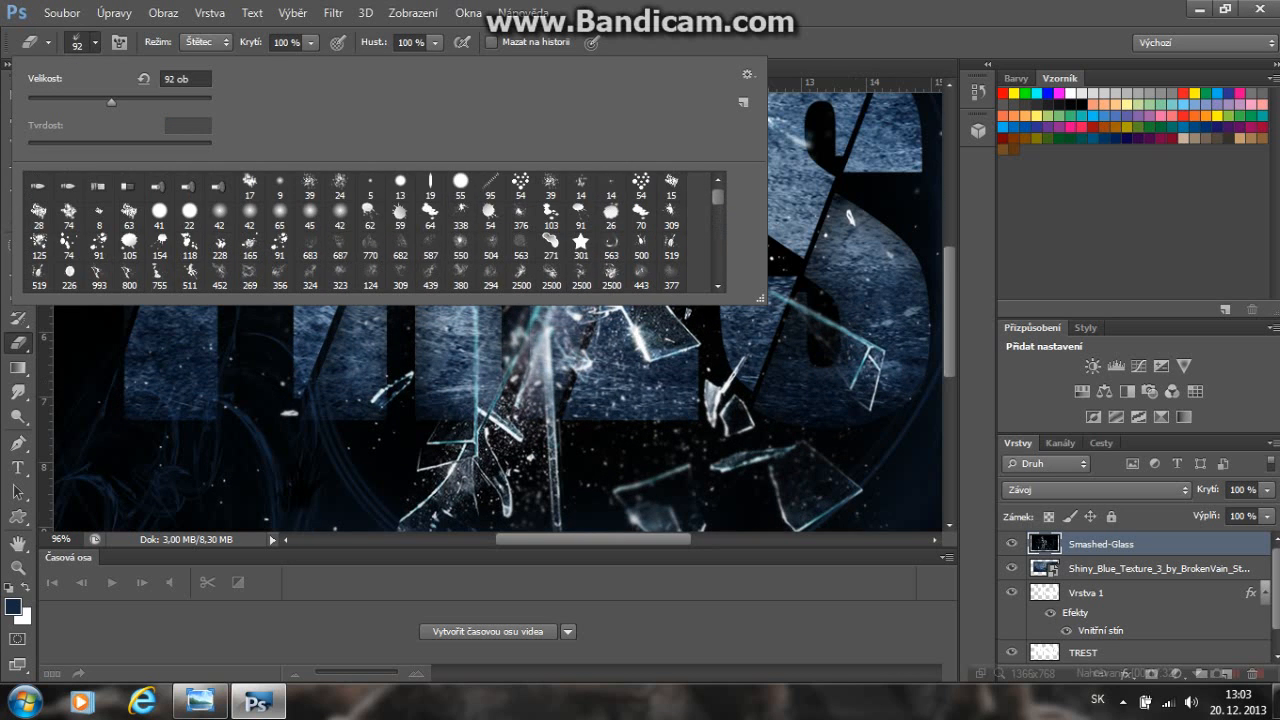
pyautogui.doubleClick(159, 210)
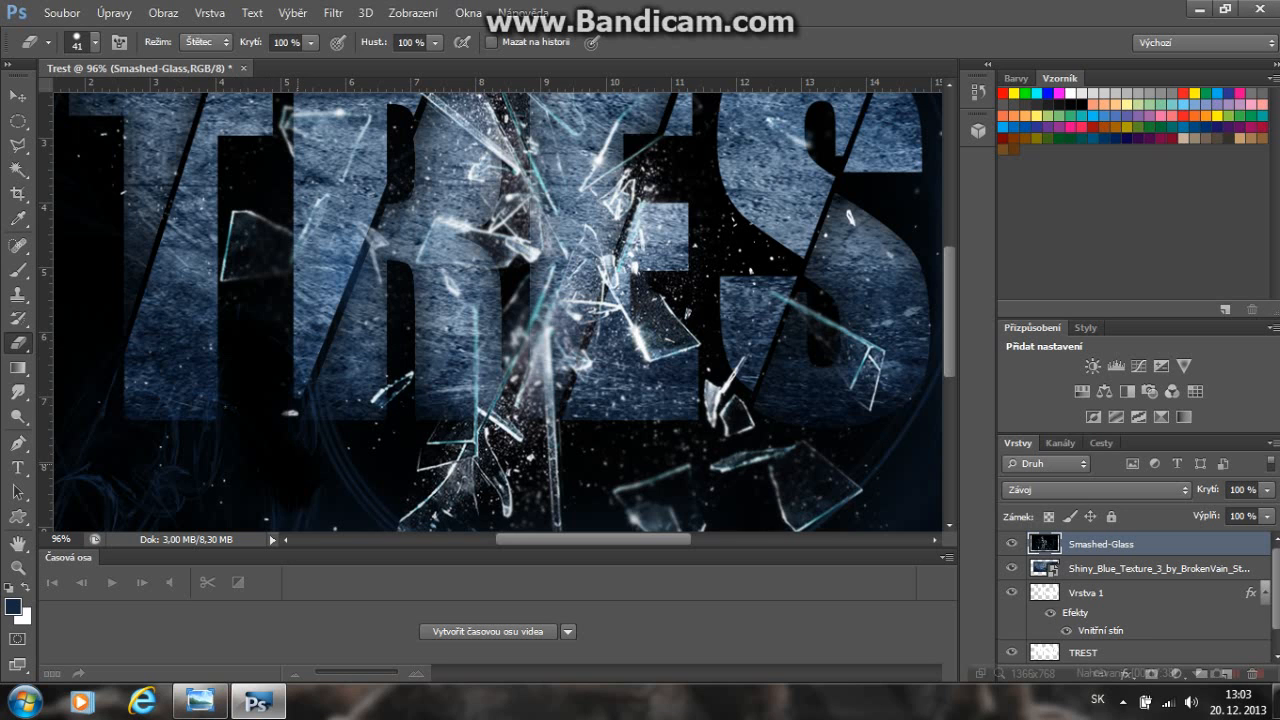
pyautogui.scroll(-7, 298, 464)
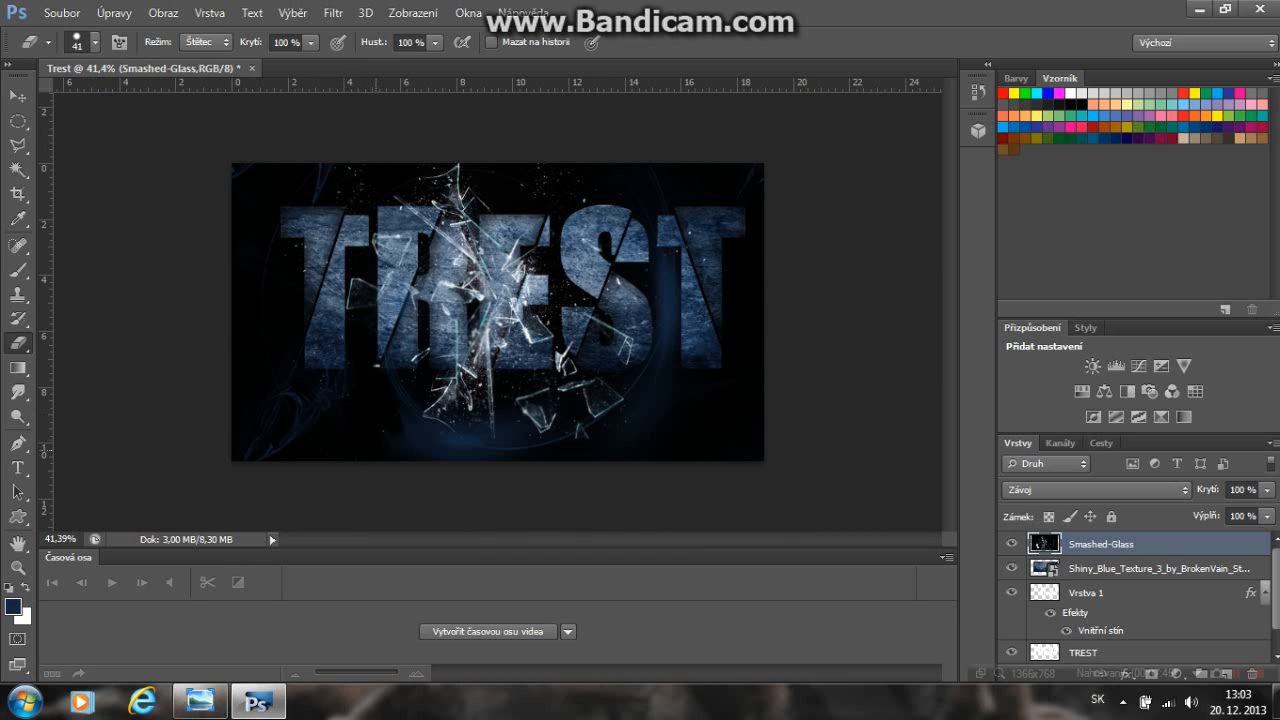
pyautogui.scroll(-5, 378, 306)
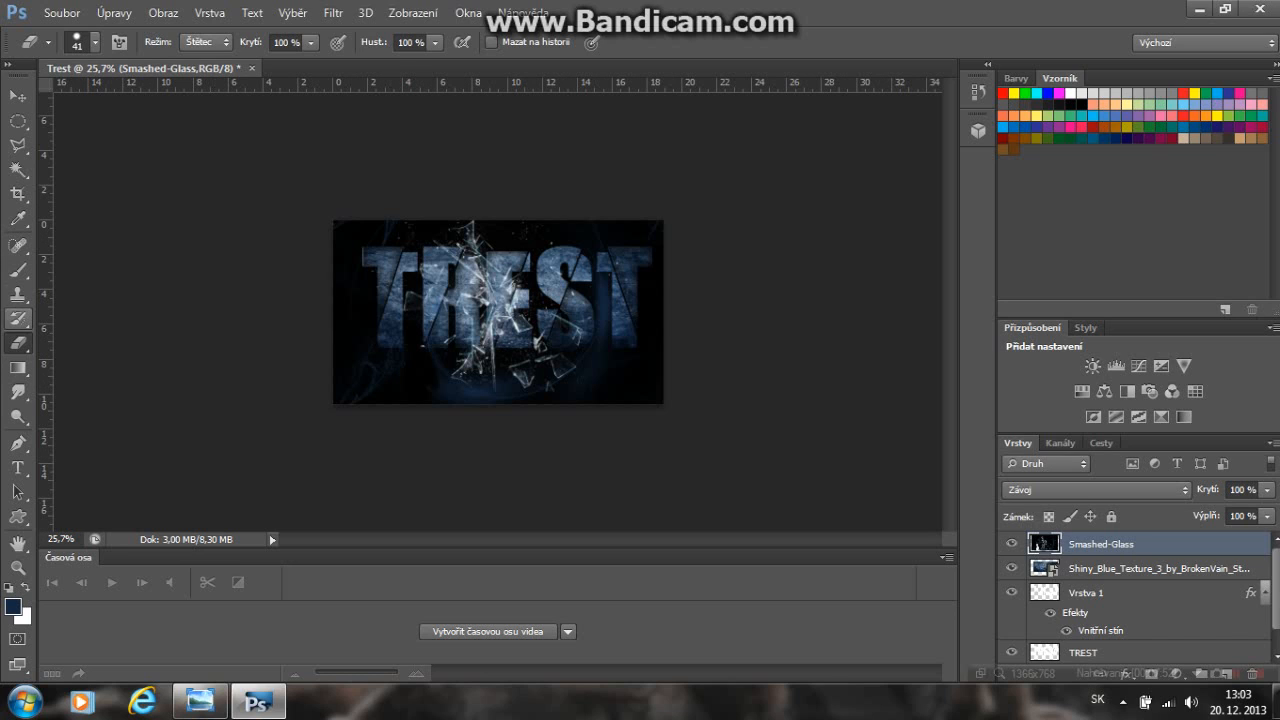
# Choose the smoky 411 px brush tip and add dark blue smoke to the dark background around the lettering
pyautogui.click(18, 270)
pyautogui.click(95, 42)
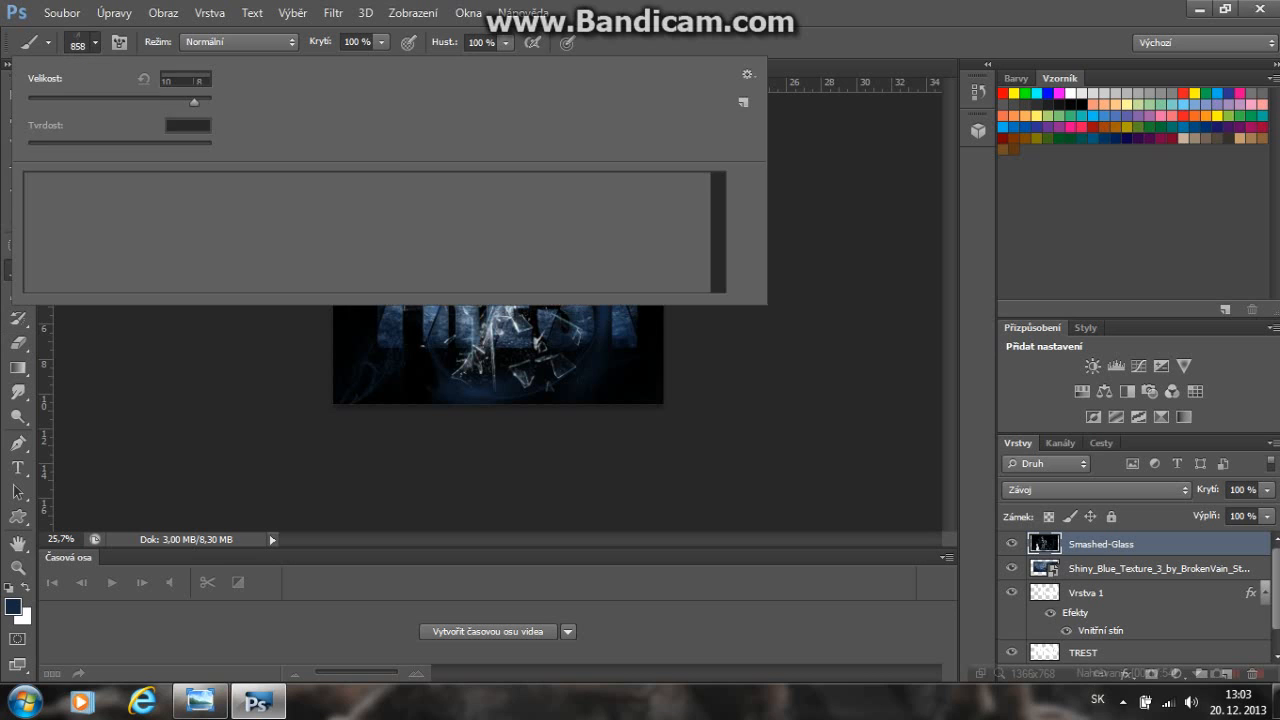
pyautogui.scroll(-1, 374, 232)
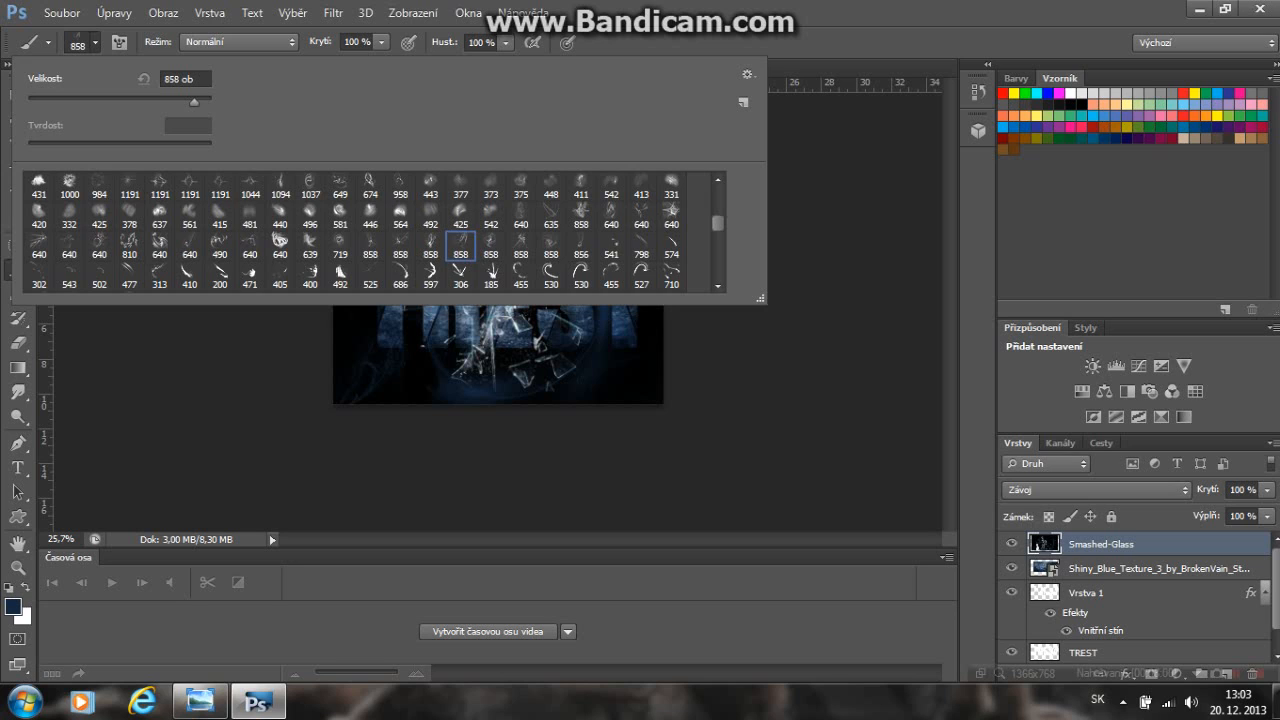
pyautogui.doubleClick(582, 183)
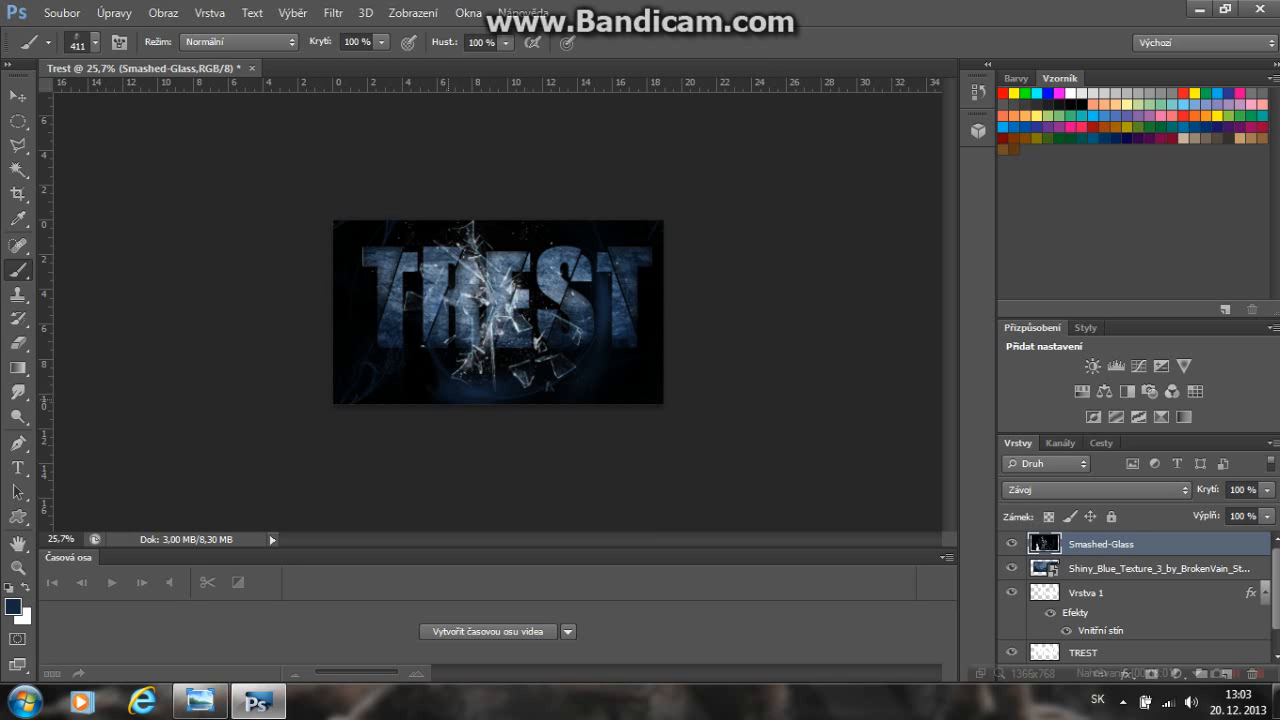
pyautogui.scroll(3, 497, 312)
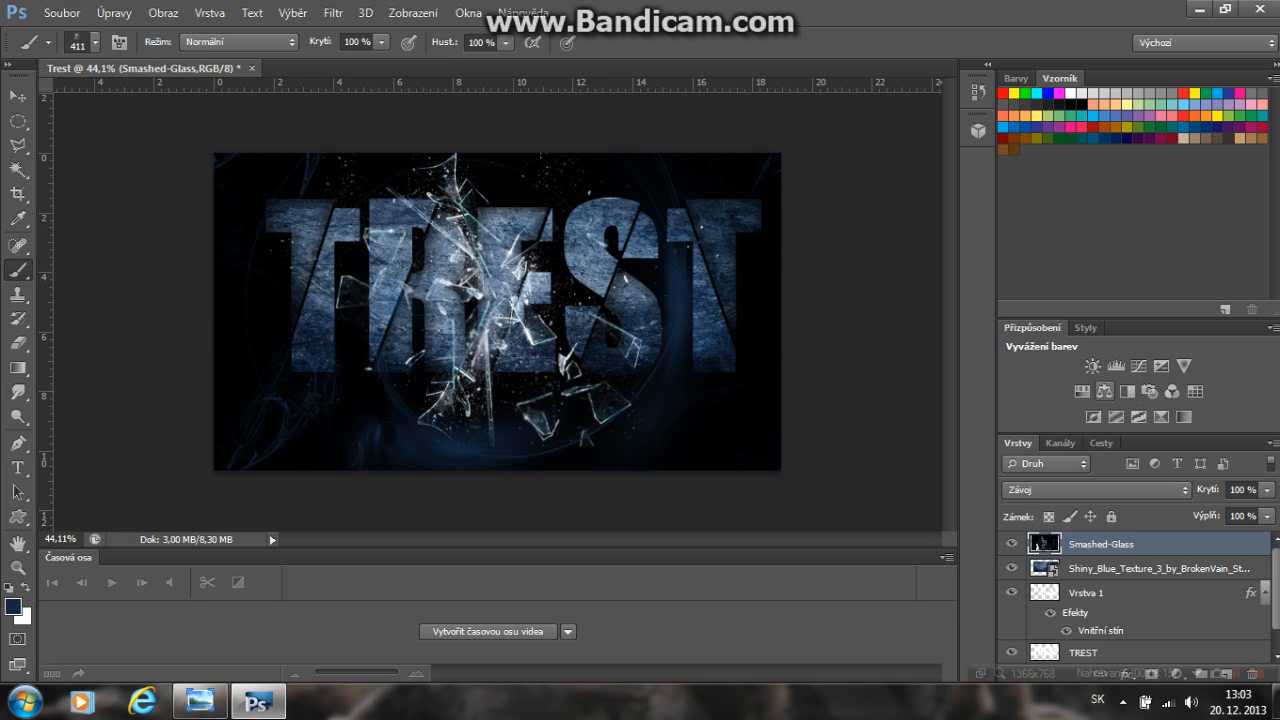
# Add a Hue/Saturation adjustment layer above Smashed-Glass with Hue +20, Saturation +8 and Lightness -2, and close its properties
pyautogui.click(1081, 391)
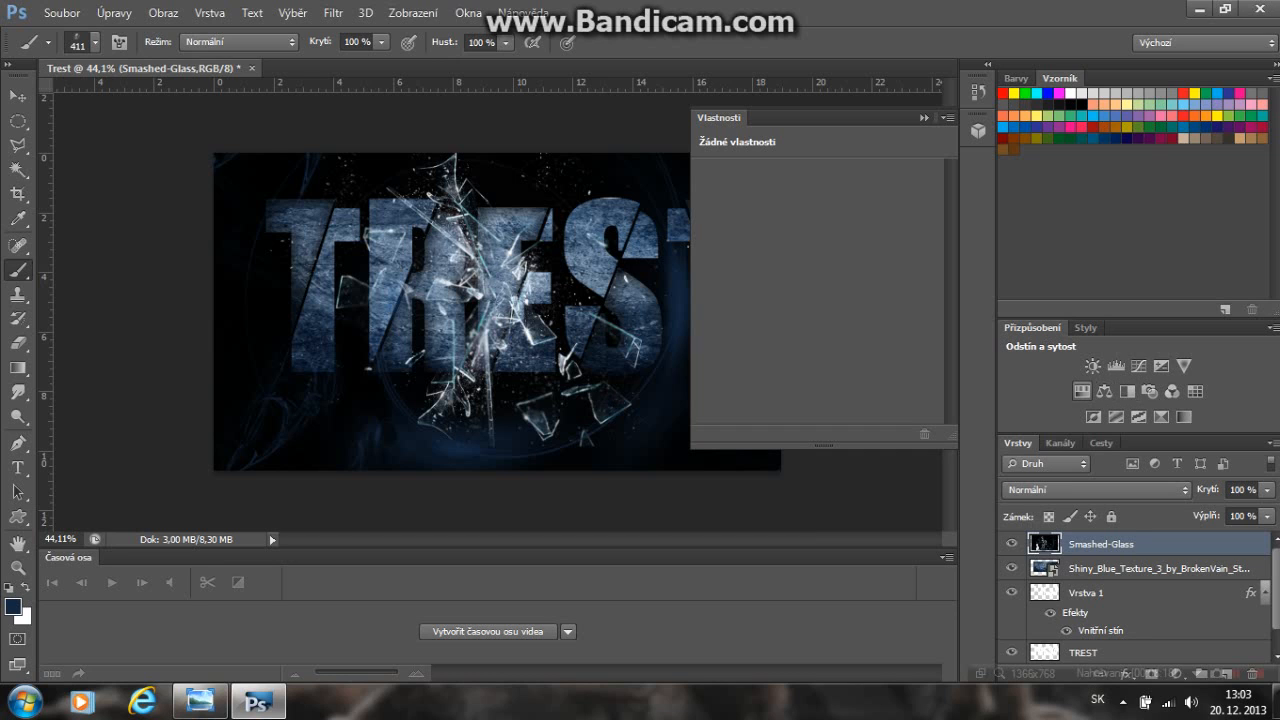
pyautogui.moveTo(817, 244); pyautogui.dragTo(815, 322)
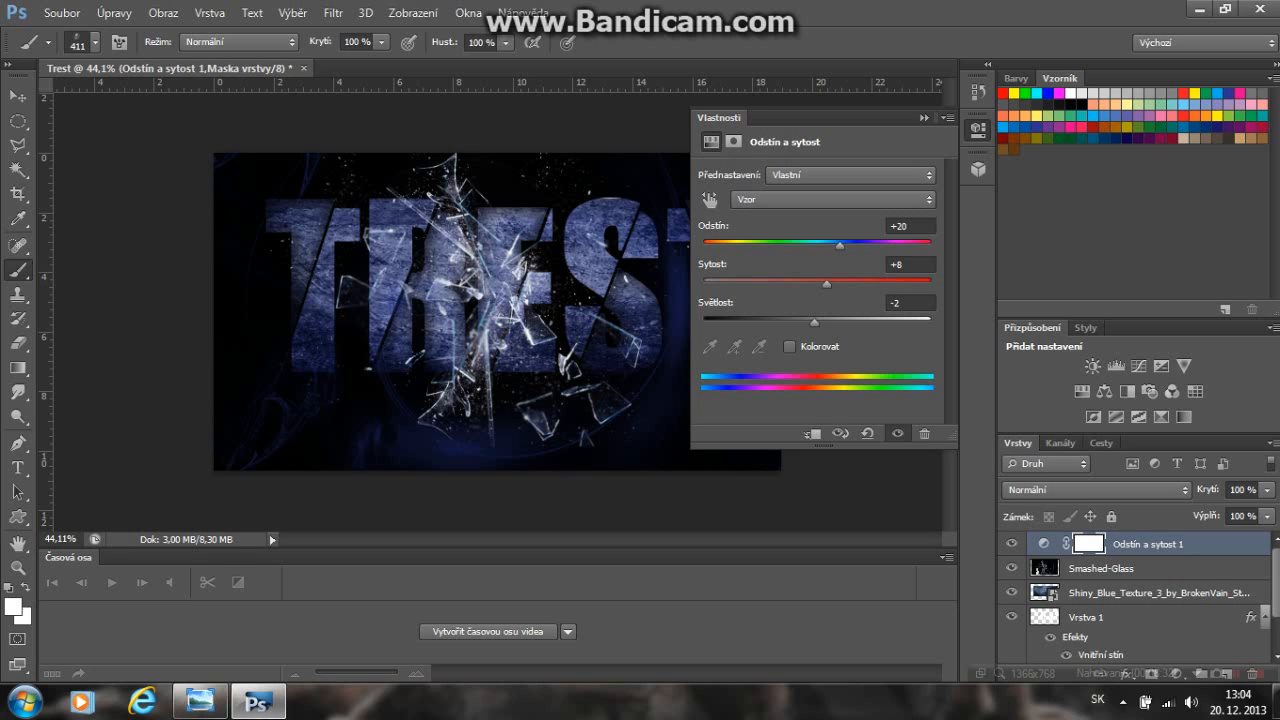
pyautogui.click(947, 117)
pyautogui.click(1000, 255)
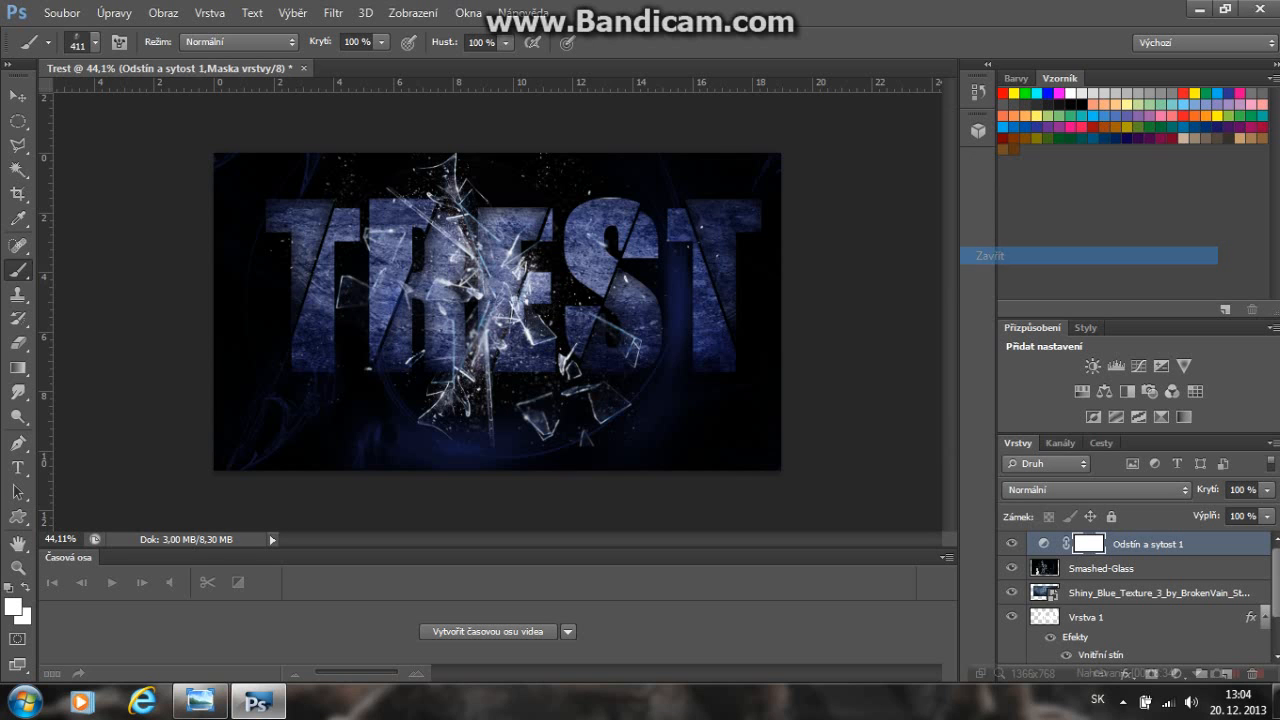
pyautogui.scroll(-2, 898, 284)
pyautogui.scroll(3, 898, 284)
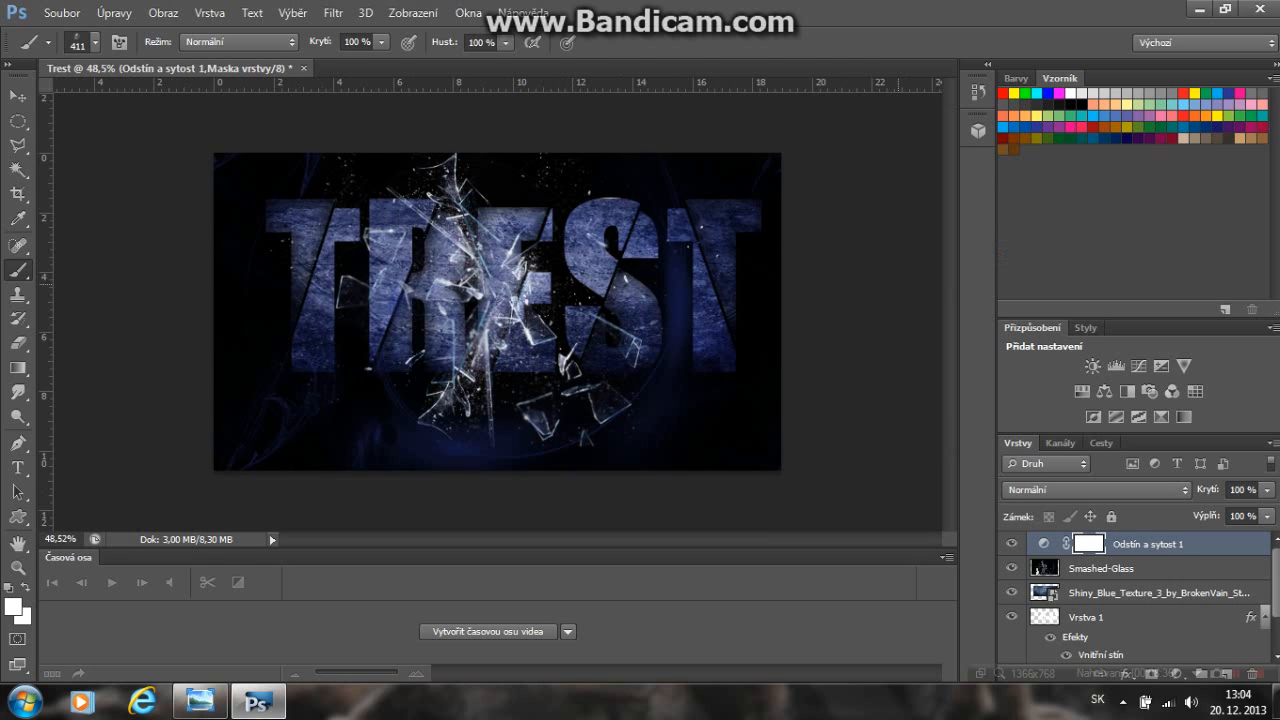
pyautogui.scroll(1, 498, 312)
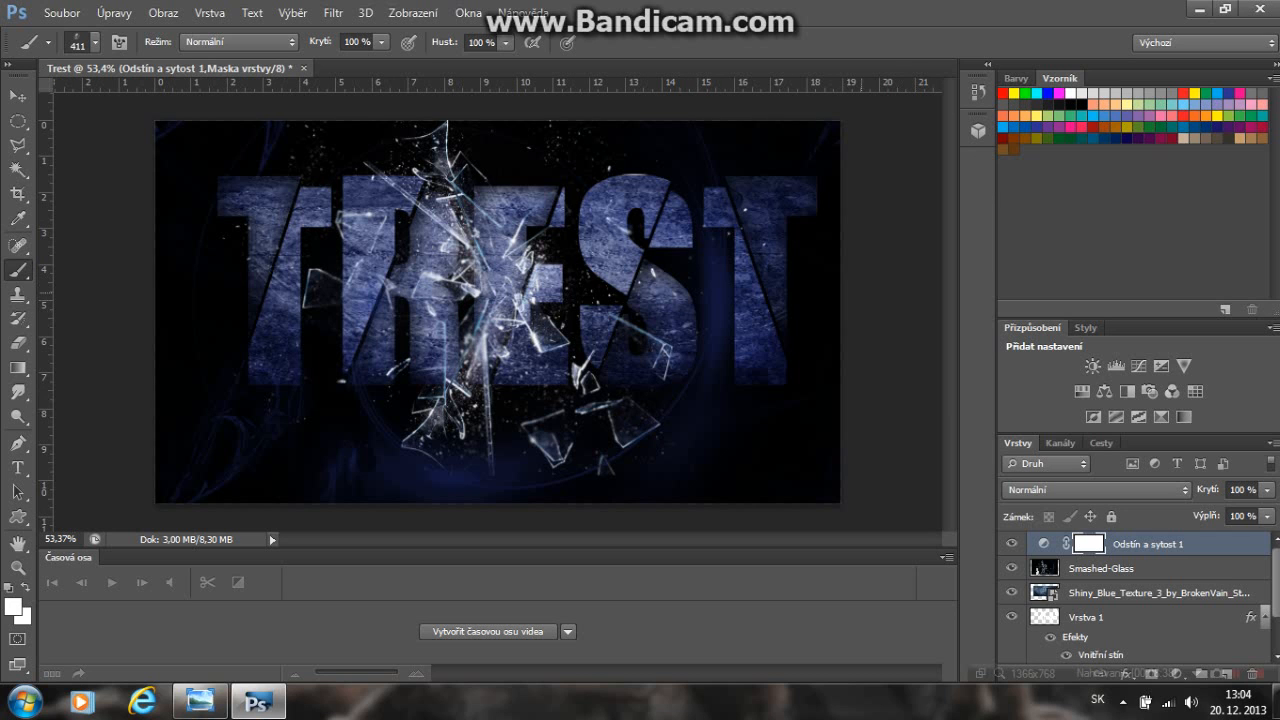
# Save a copy of the picture to the desktop as Trest.bmp in BMP format with the Windows file format option
pyautogui.click(62, 13)
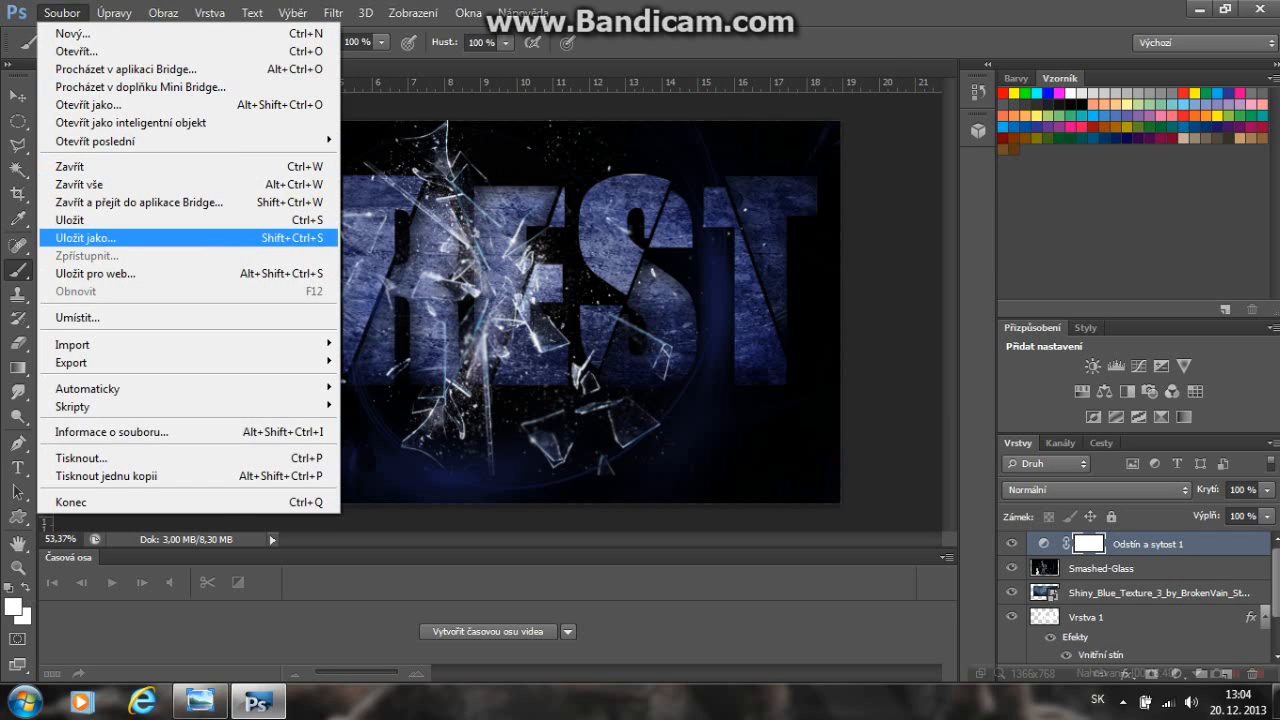
pyautogui.click(86, 238)
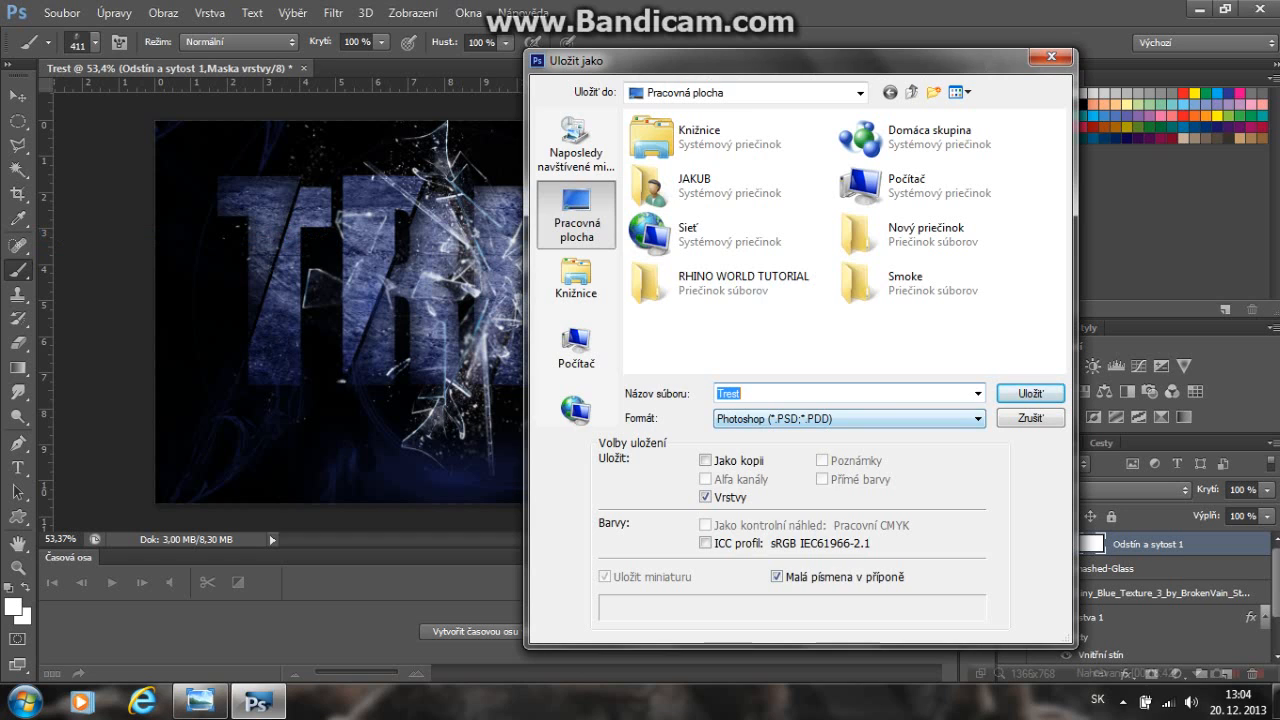
pyautogui.click(848, 418)
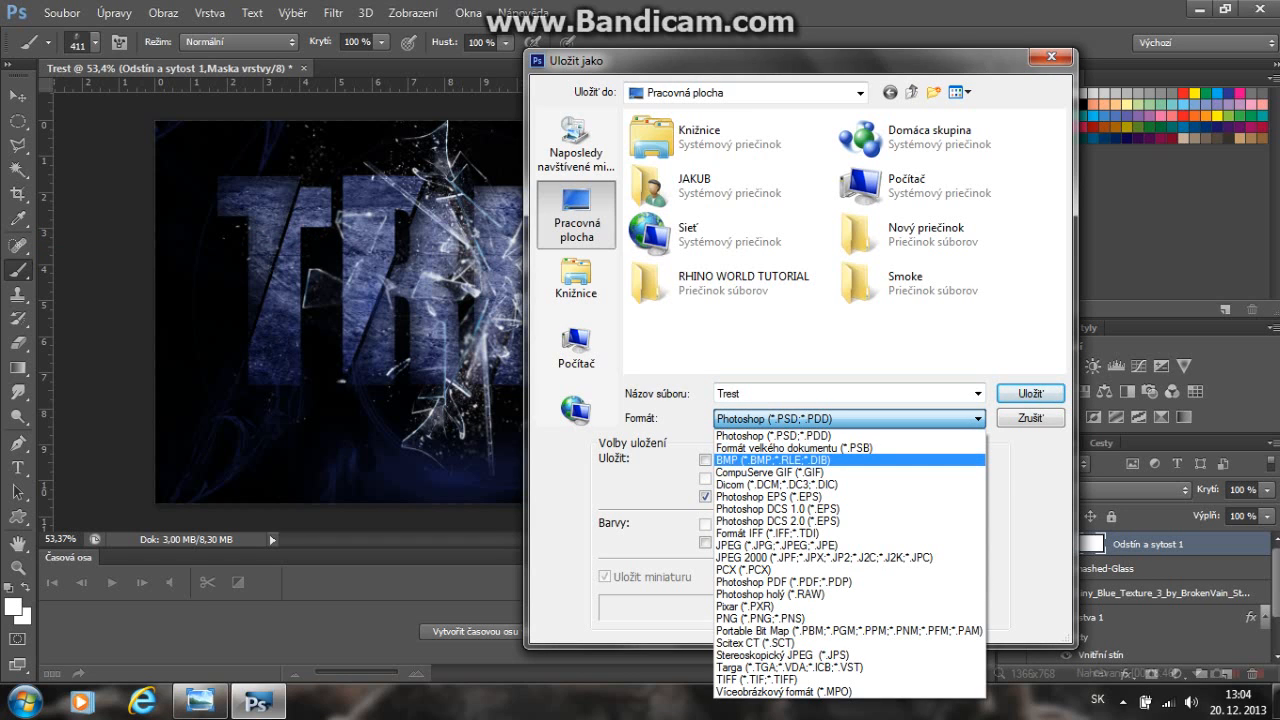
pyautogui.press('Return')
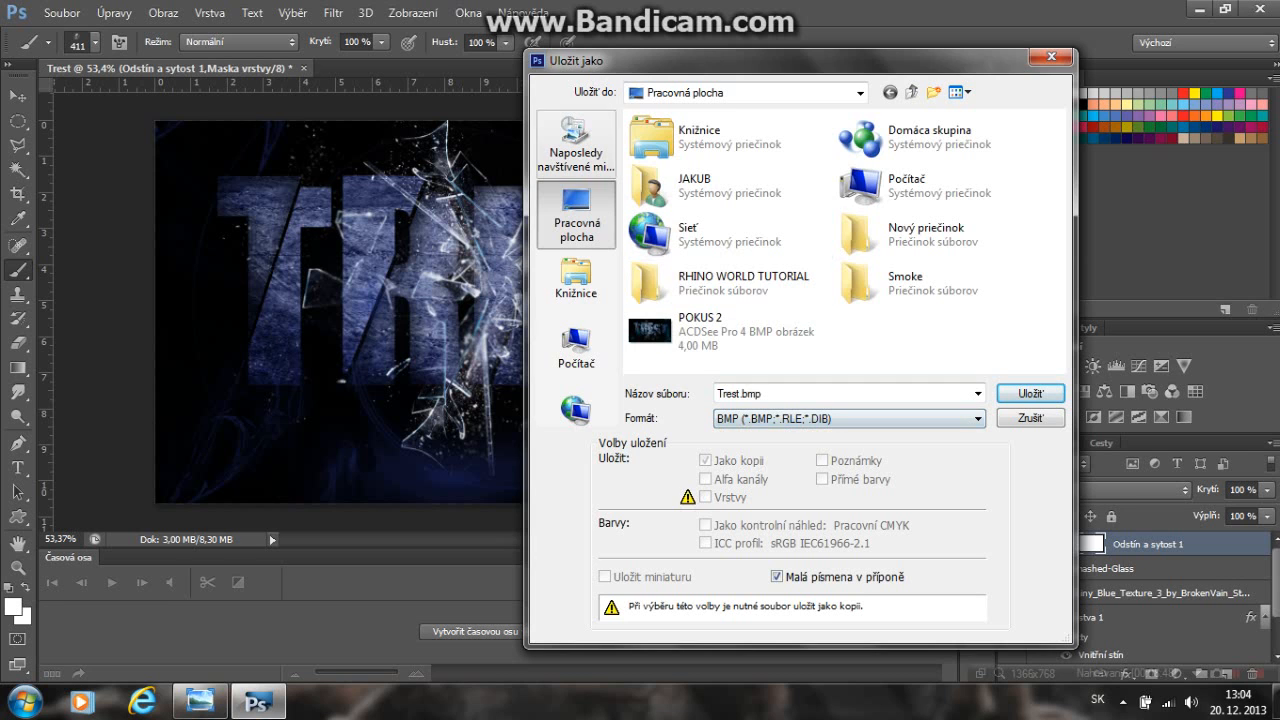
pyautogui.click(1030, 393)
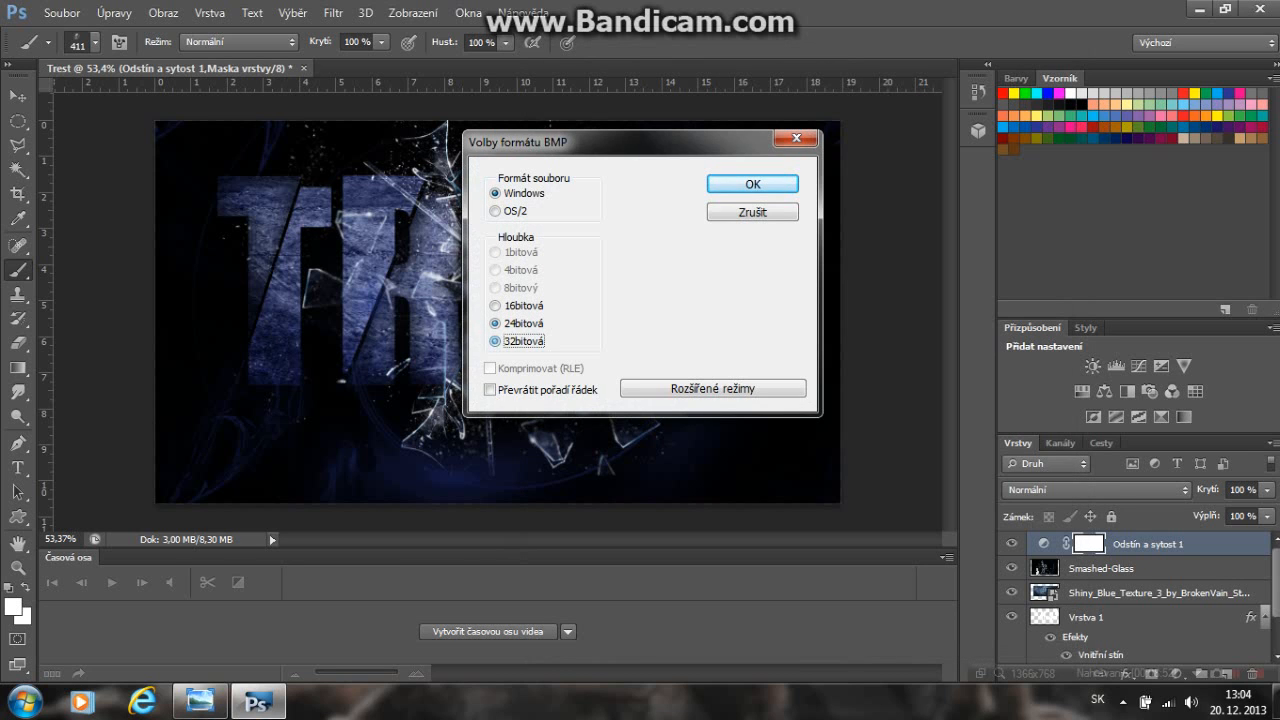
pyautogui.click(752, 184)
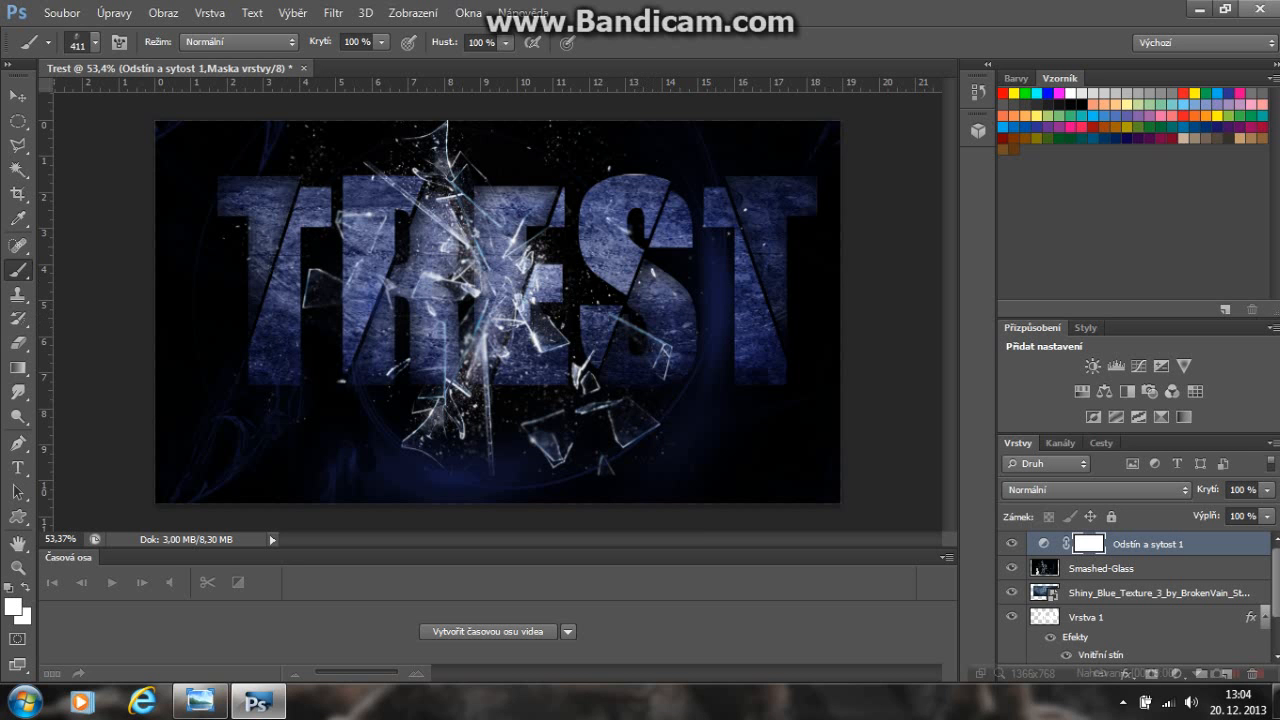
# Close Photoshop, view the saved Trest picture full screen and return to the desktop
pyautogui.click(1259, 9)
pyautogui.press('Return')
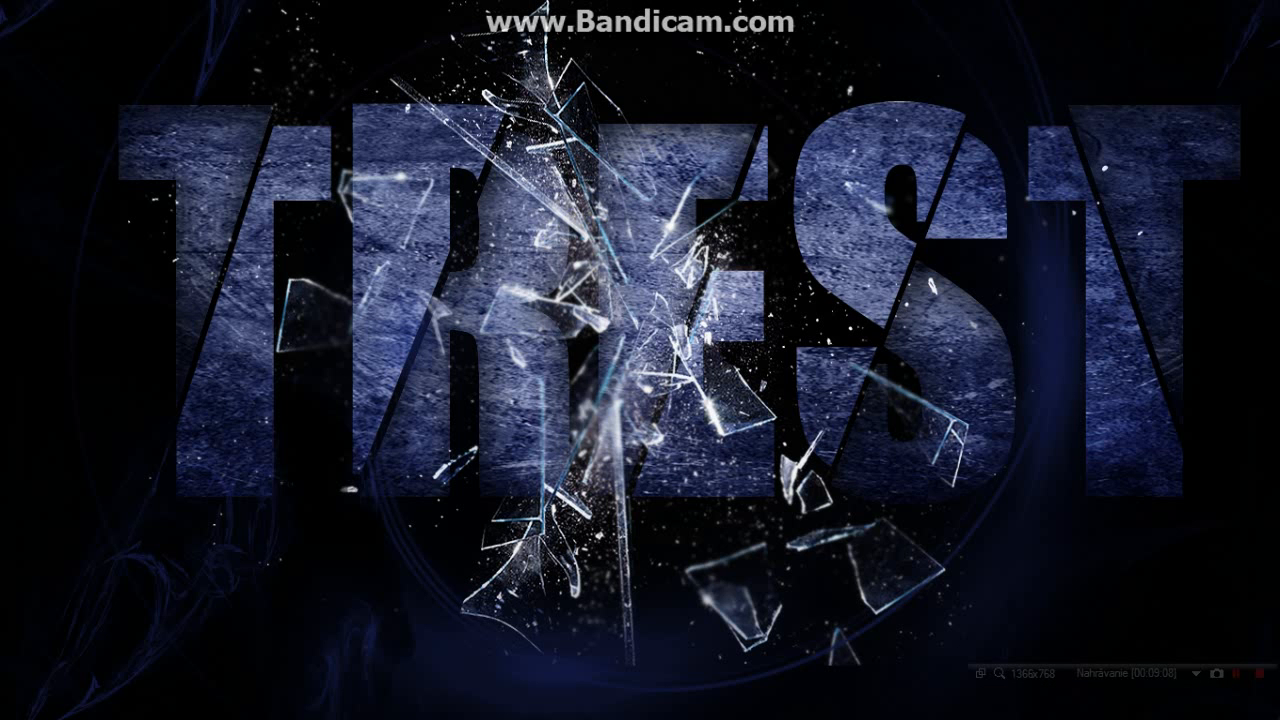
pyautogui.press('Escape')
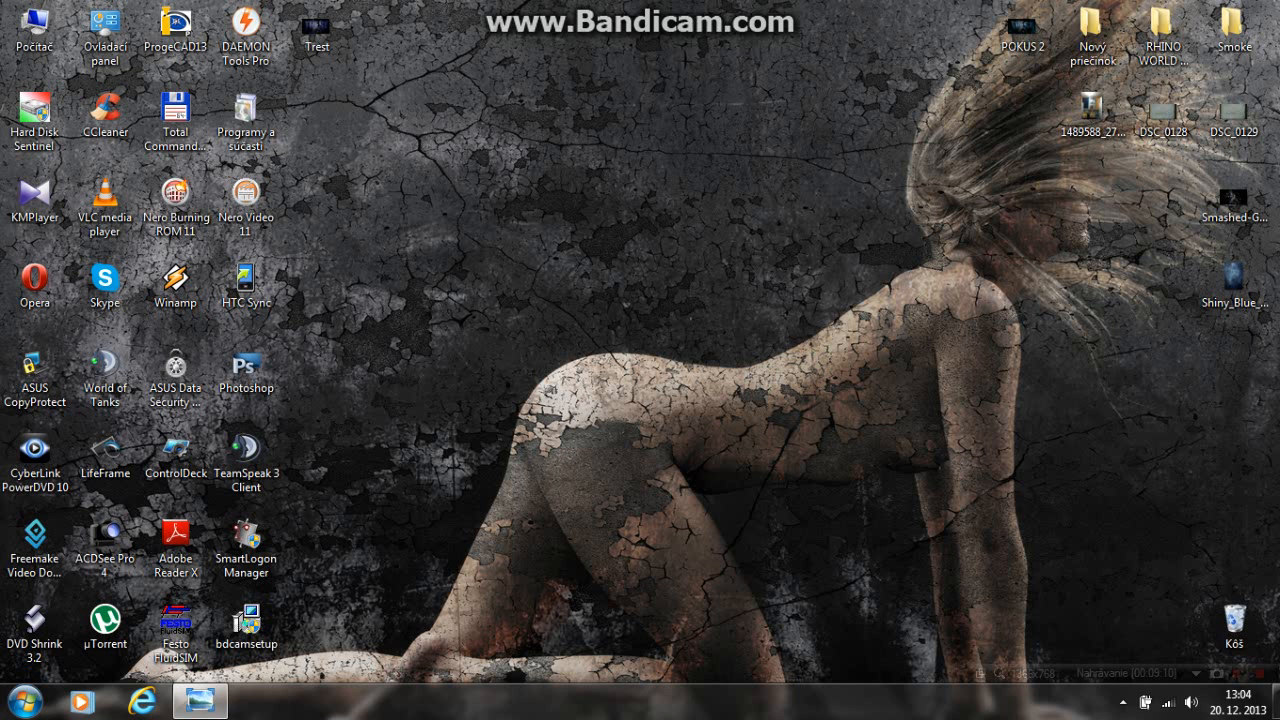